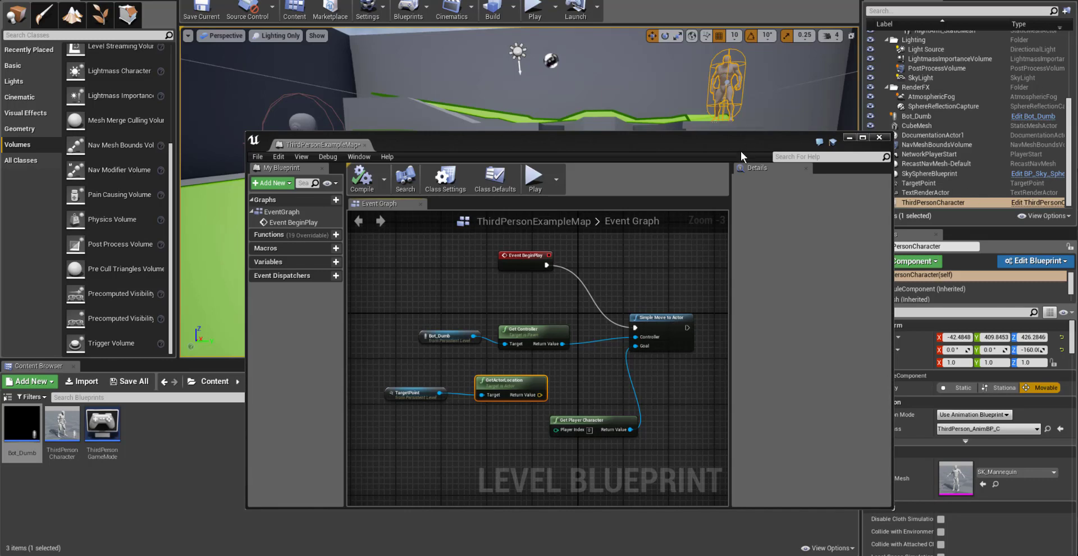
Dismiss the level blueprint window and return to the level viewport
left_click_drag(745, 145, 827, 167)
left_click(836, 160)
mouse_move(595, 183)
left_mouse_down()
mouse_move(629, 180)
mouse_move(587, 168)
left_mouse_up()
middle_click_drag(586, 169, 668, 143)
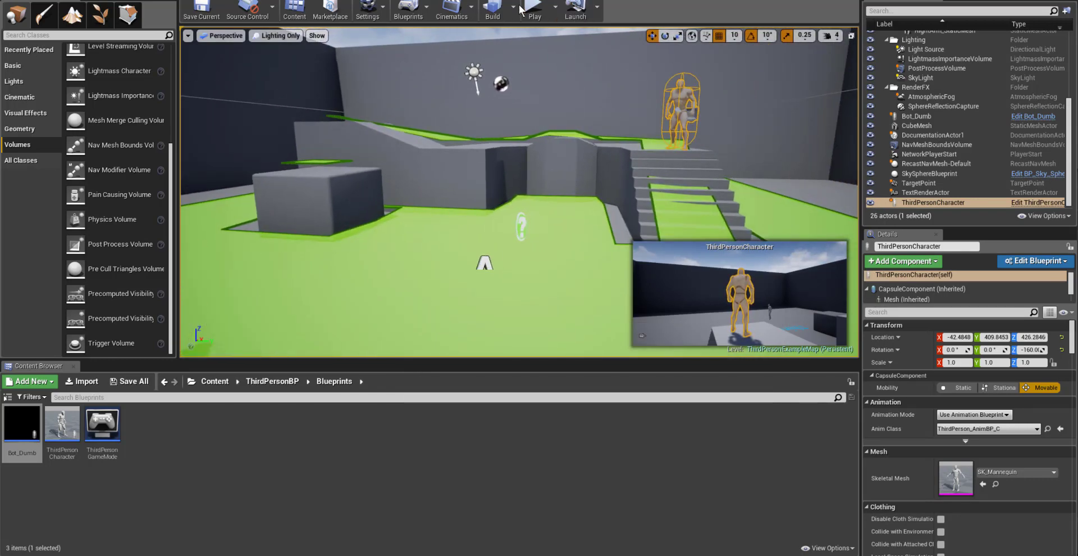
Play the level and run the character across the floor and up the stairs to test how the bot responds, ending the session
left_click(530, 8)
left_click(594, 119)
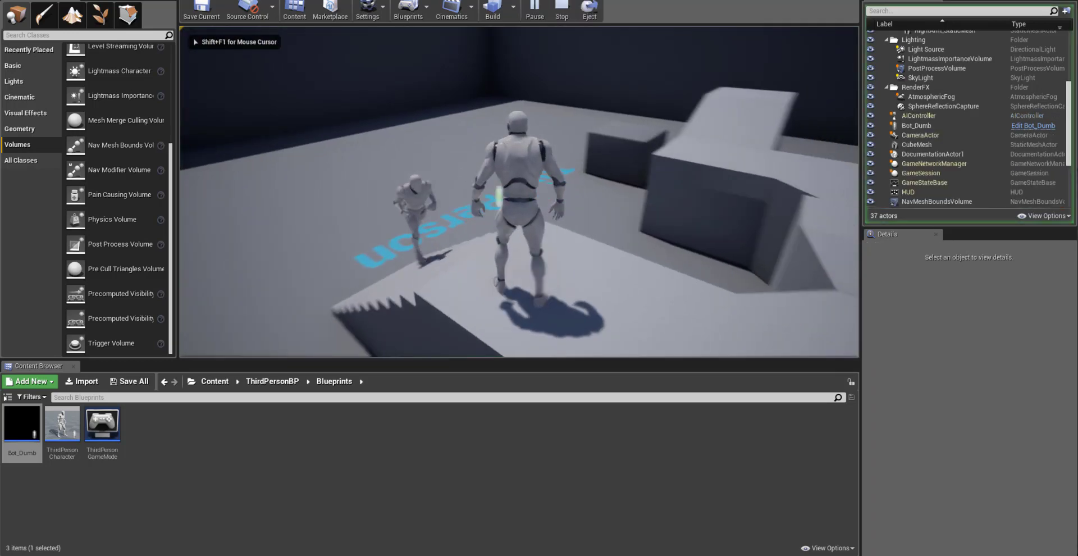
key("d")
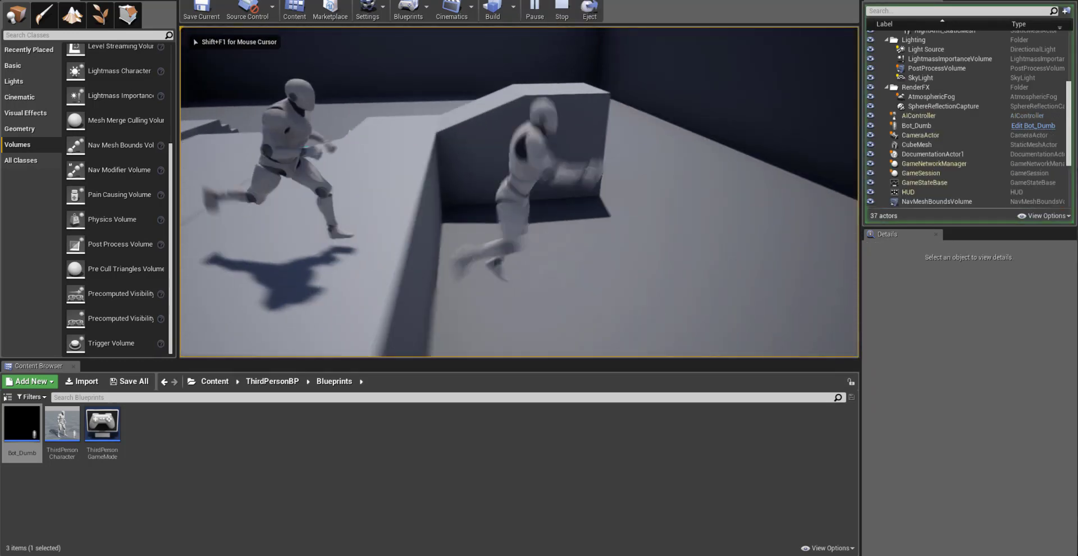
key("s")
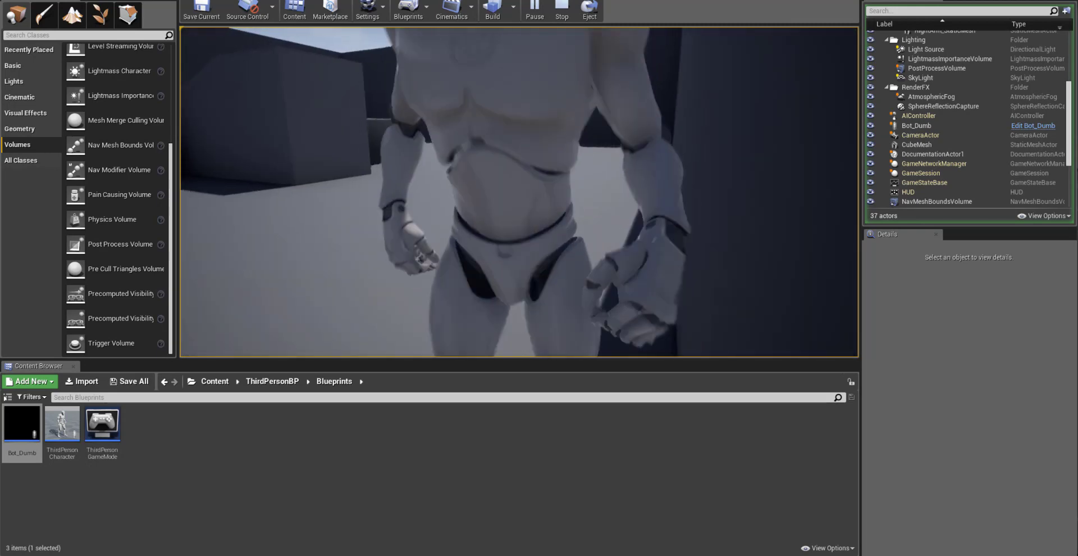
key("w")
key("a")
key("w")
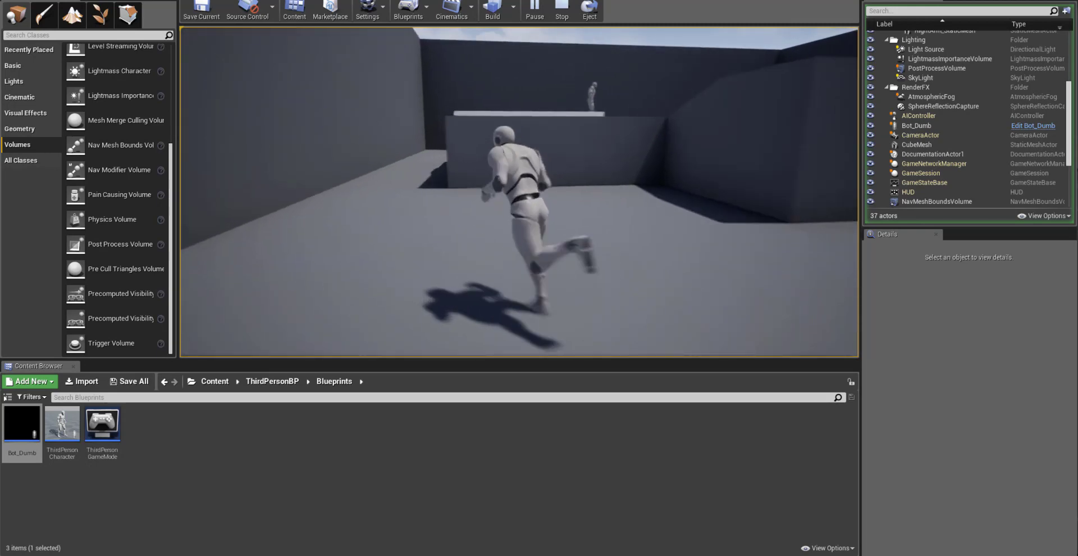
key("w")
key("a")
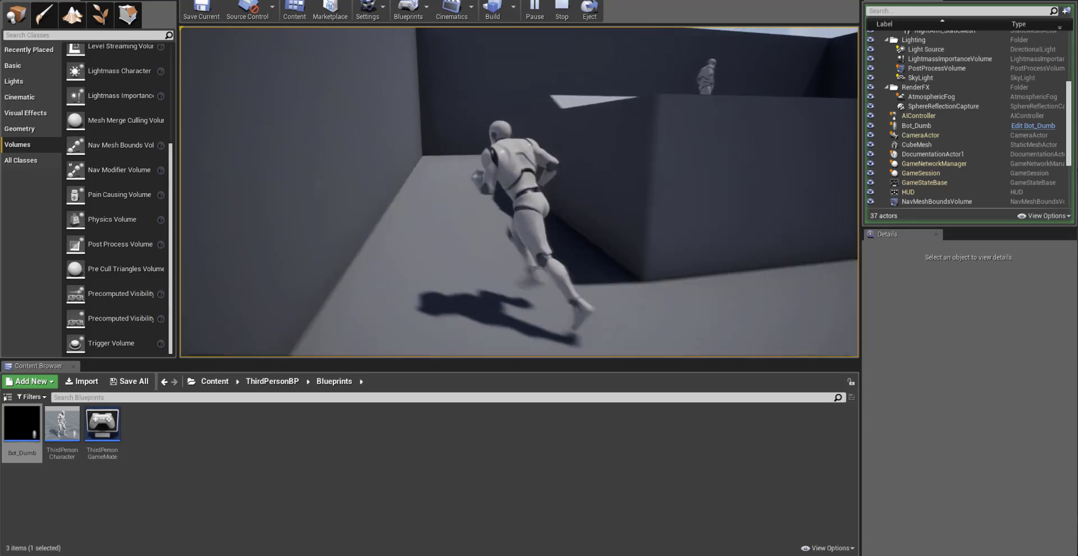
key("w")
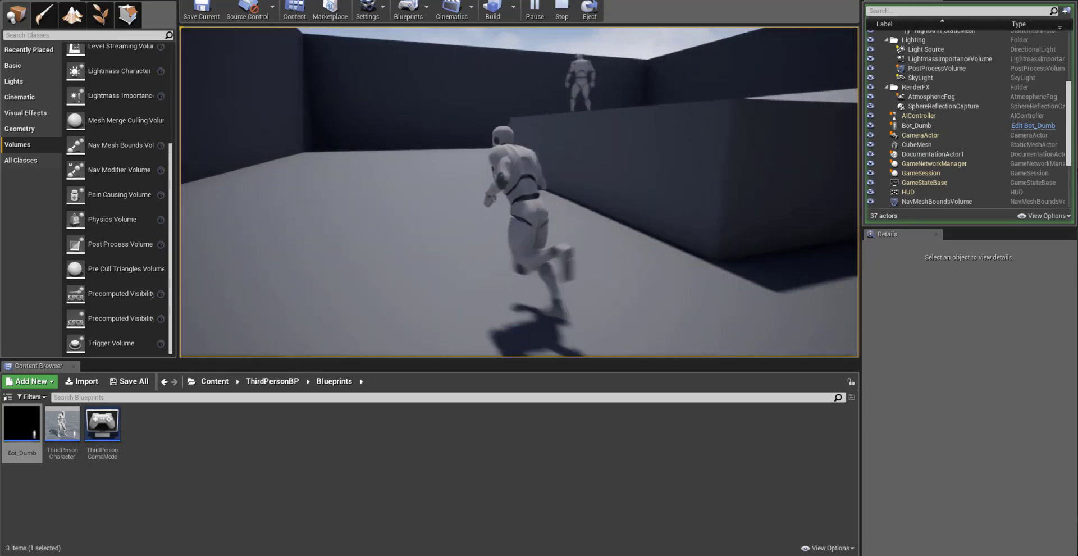
key("a")
key("s")
key("a")
key("w")
key("w")
key("a")
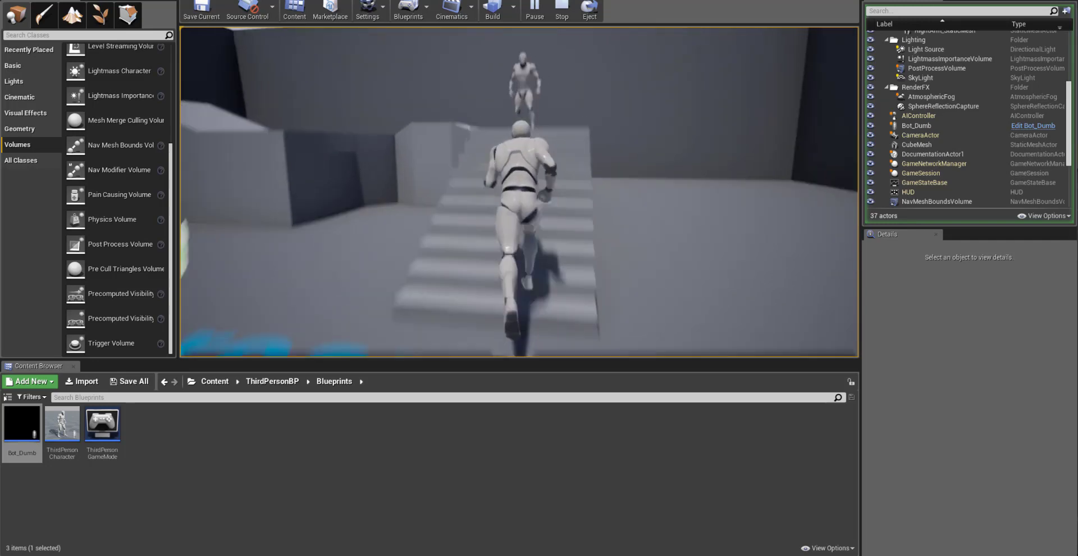
key("s")
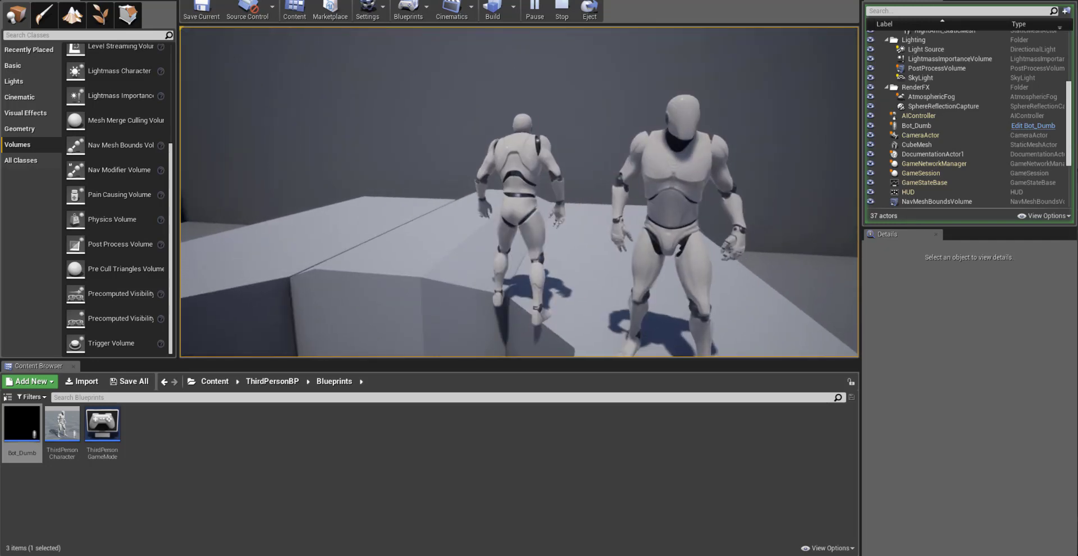
key("w")
key("w")
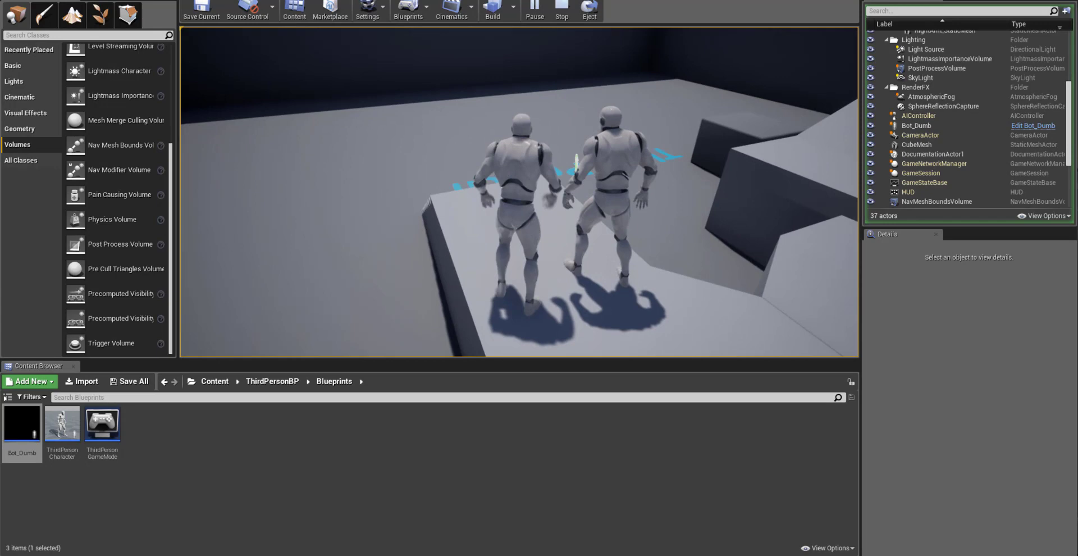
key("Escape")
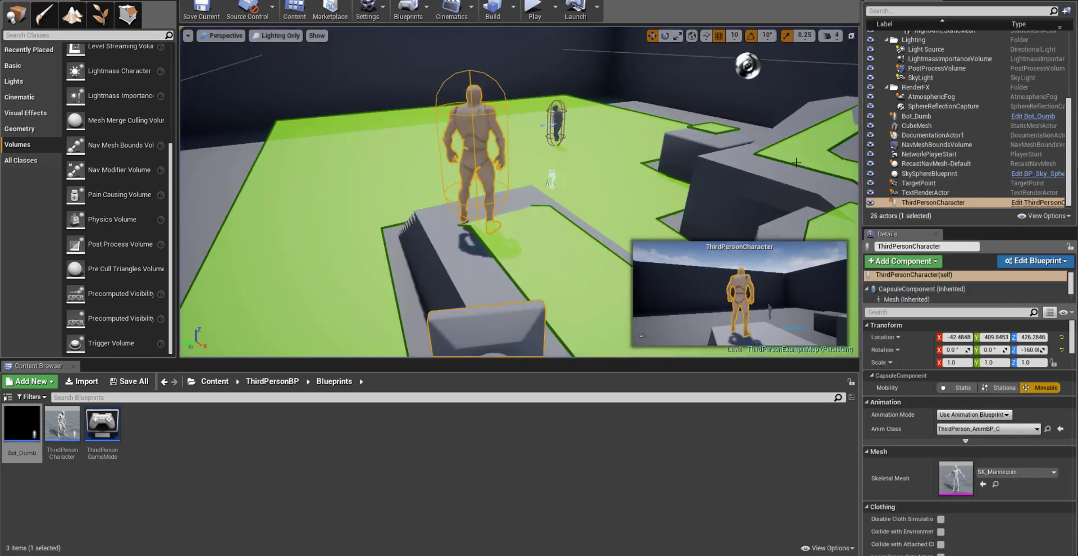
Run two short play sessions without moving the character to watch the bot's behaviour from the start, stopping each one
left_click(533, 16)
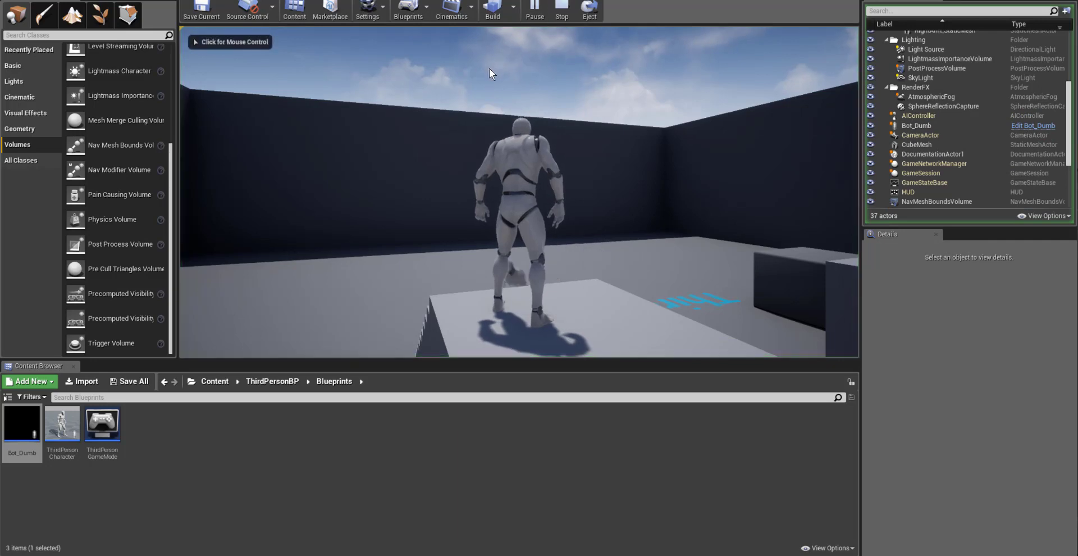
left_click(480, 96)
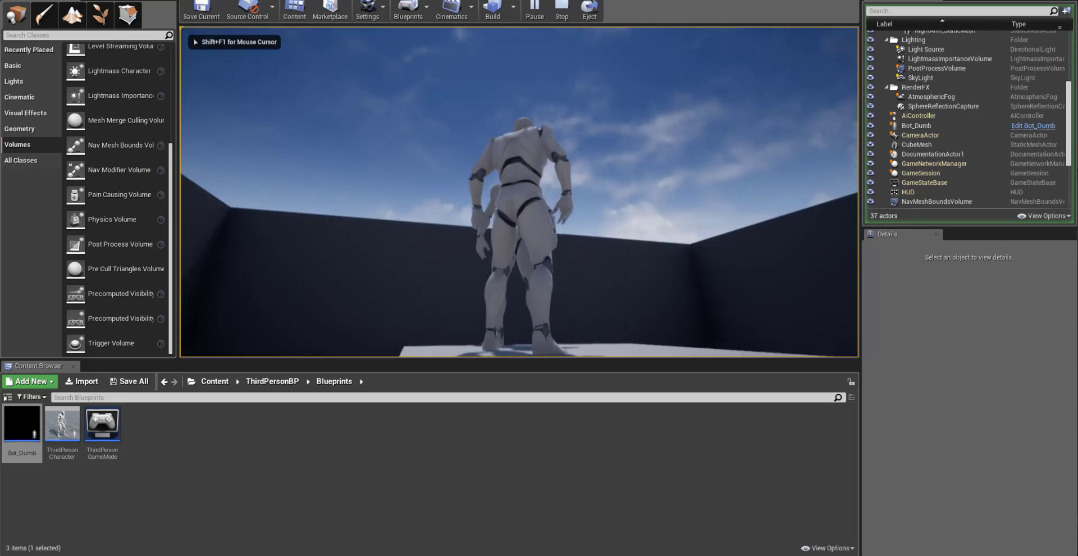
key("Escape")
left_click(533, 16)
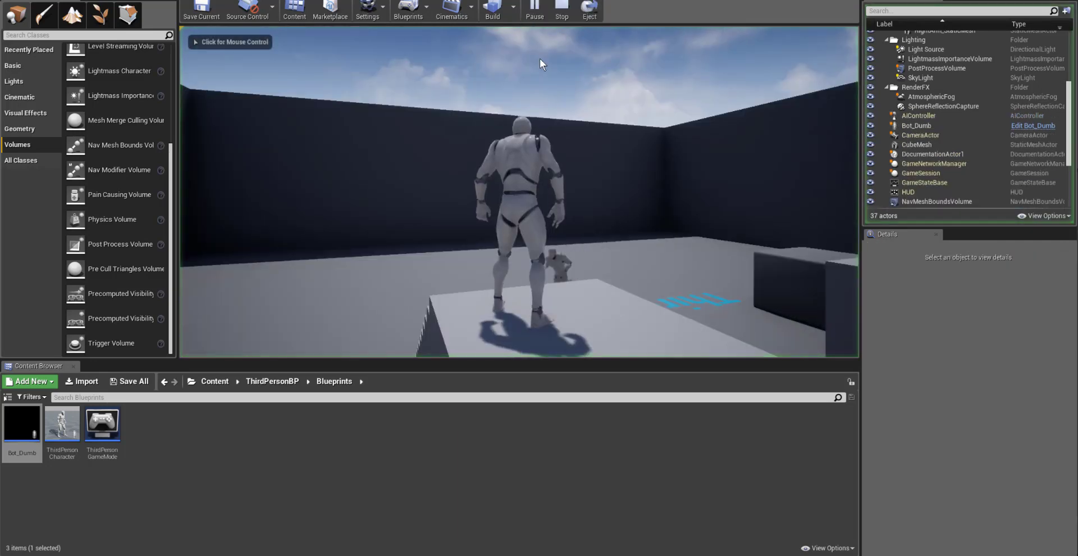
left_click(557, 17)
Play the level again and run the character around the walls and ramps to check the bot's movement, ending the session
left_click(534, 14)
left_click(586, 137)
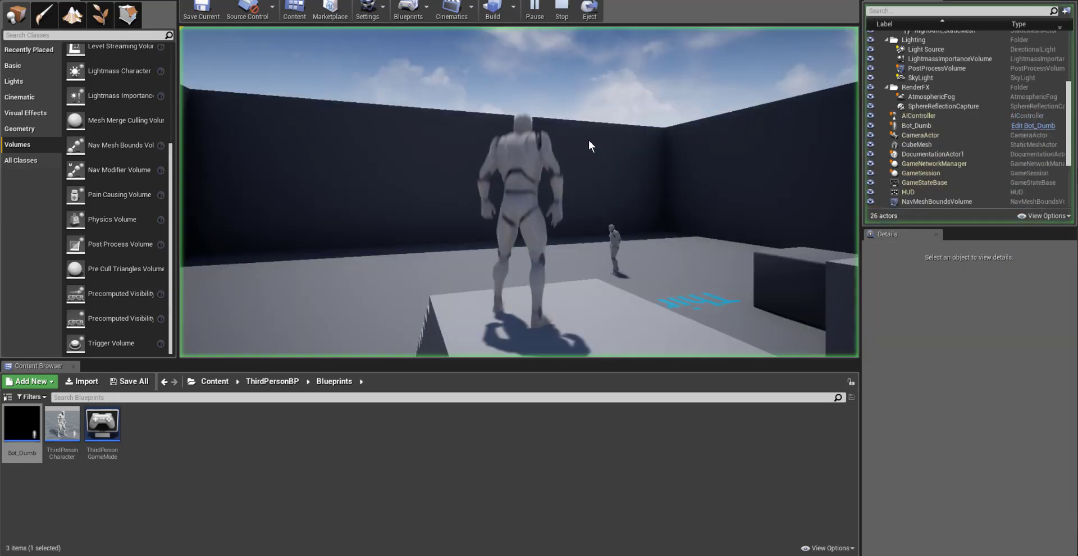
key("w")
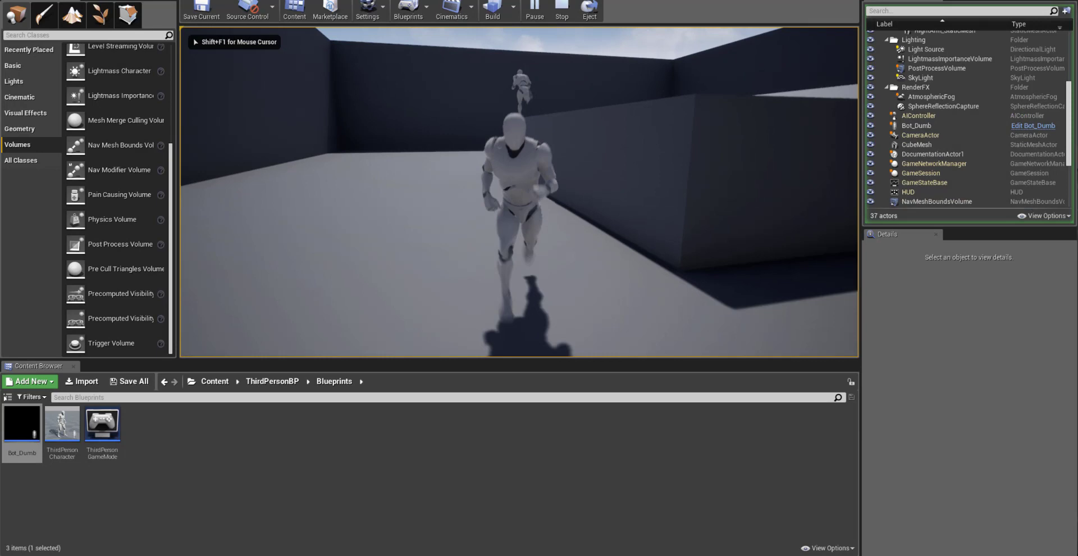
key("w")
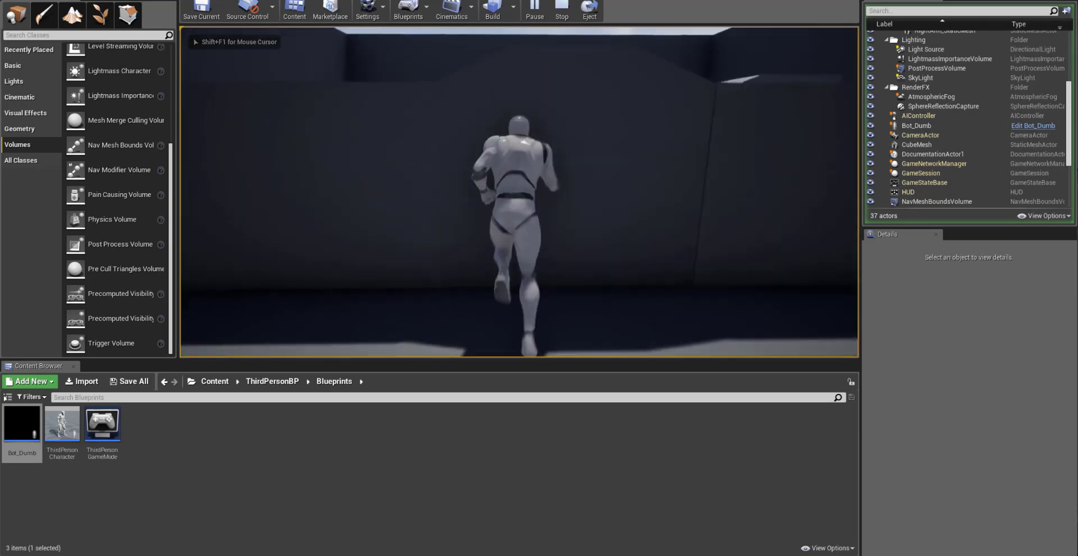
key("w")
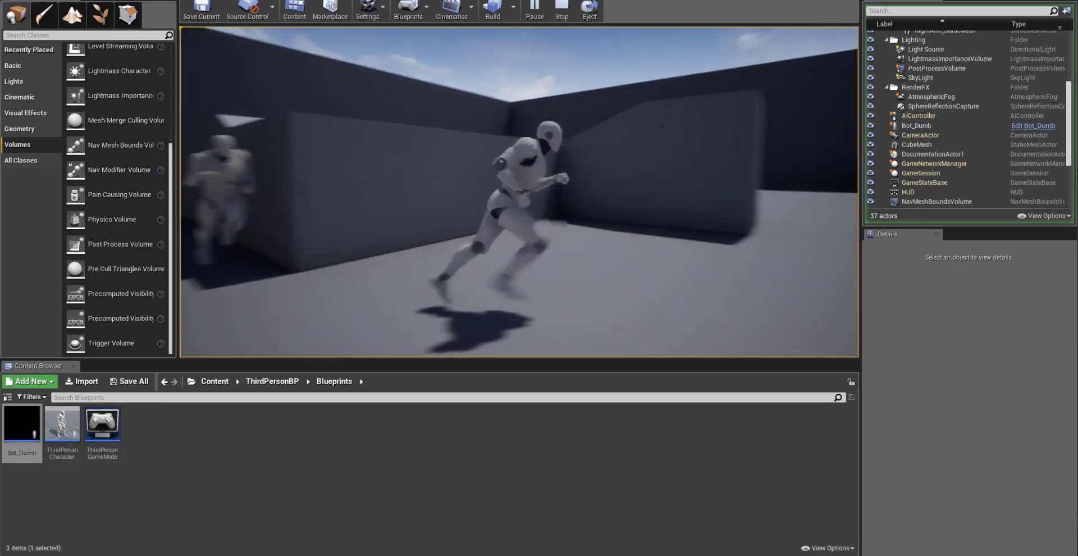
key("w")
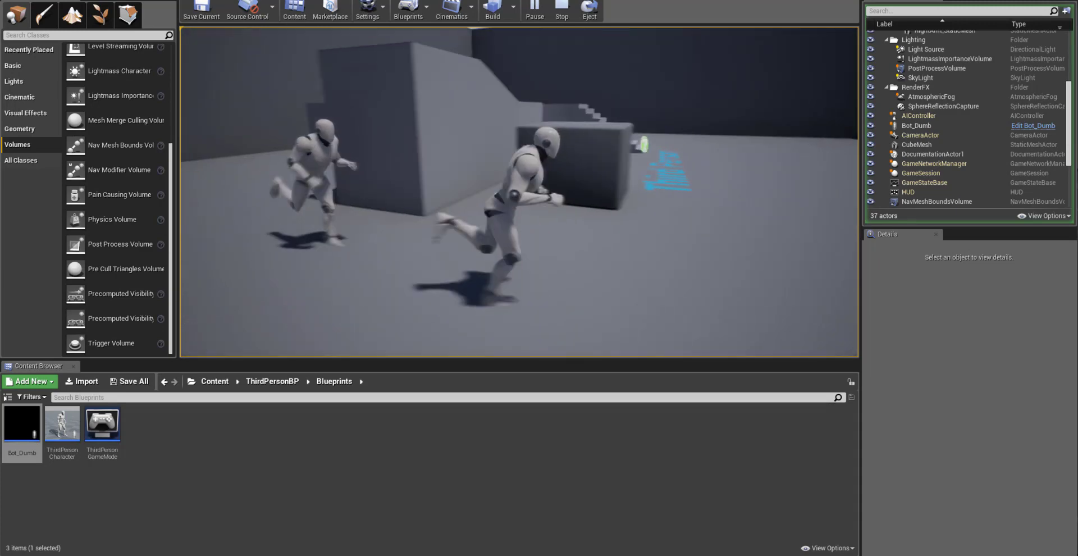
key("w")
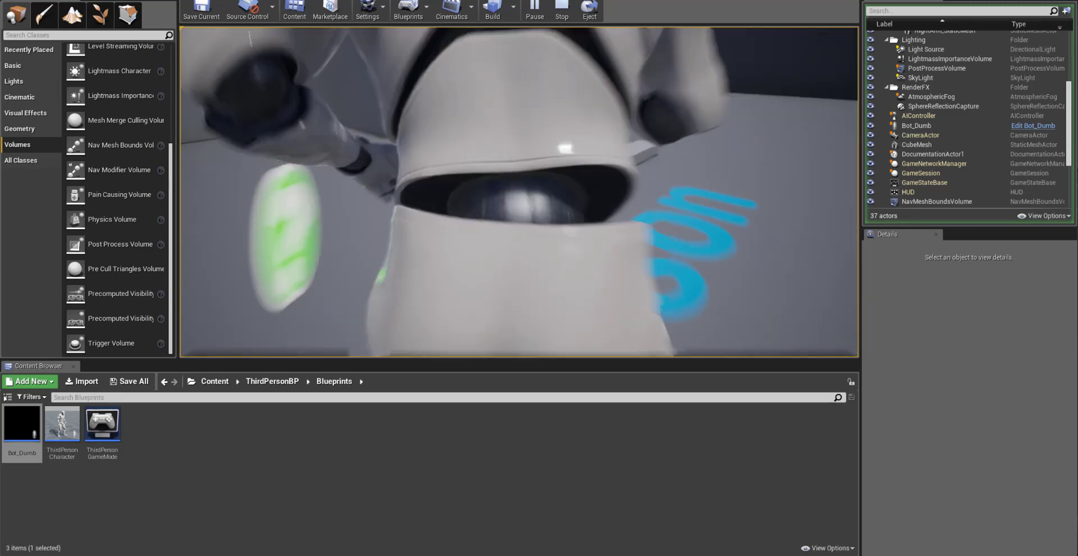
key("w")
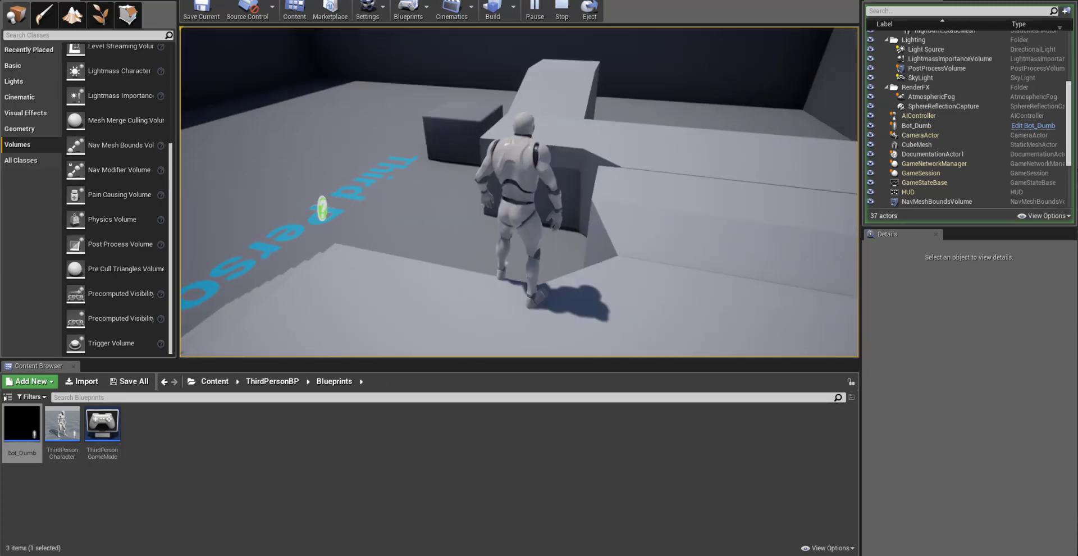
key("w")
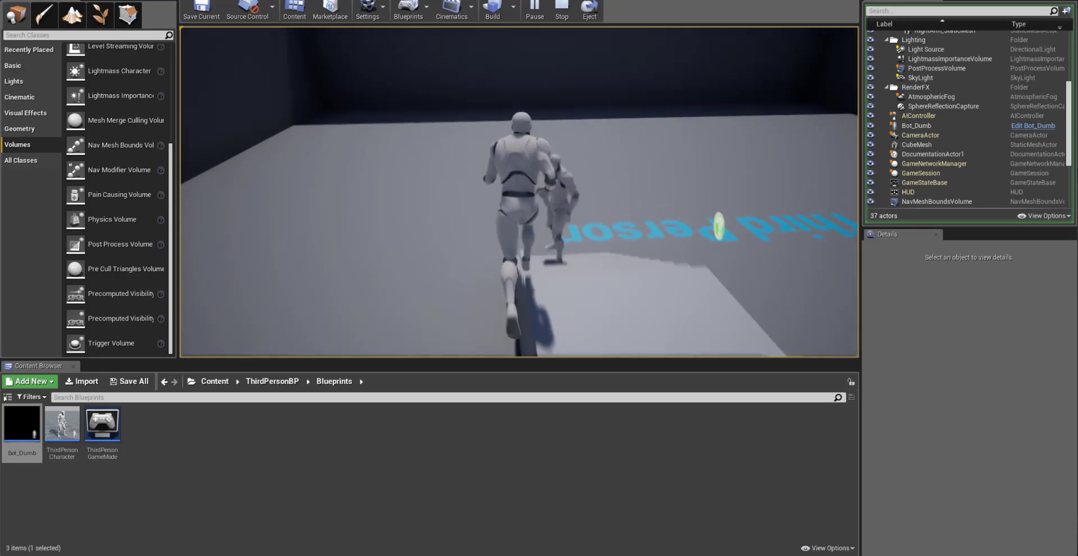
key("Escape")
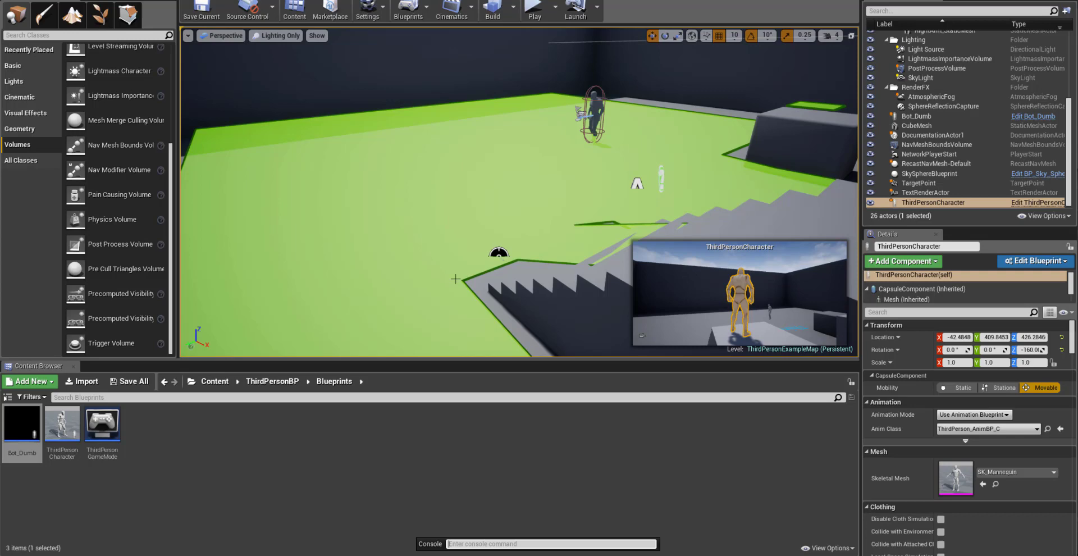
Force delete the Bot_Dumb blueprint from the Blueprints folder
double_click(27, 433)
left_click_drag(19, 330, 23, 422)
right_click(22, 422)
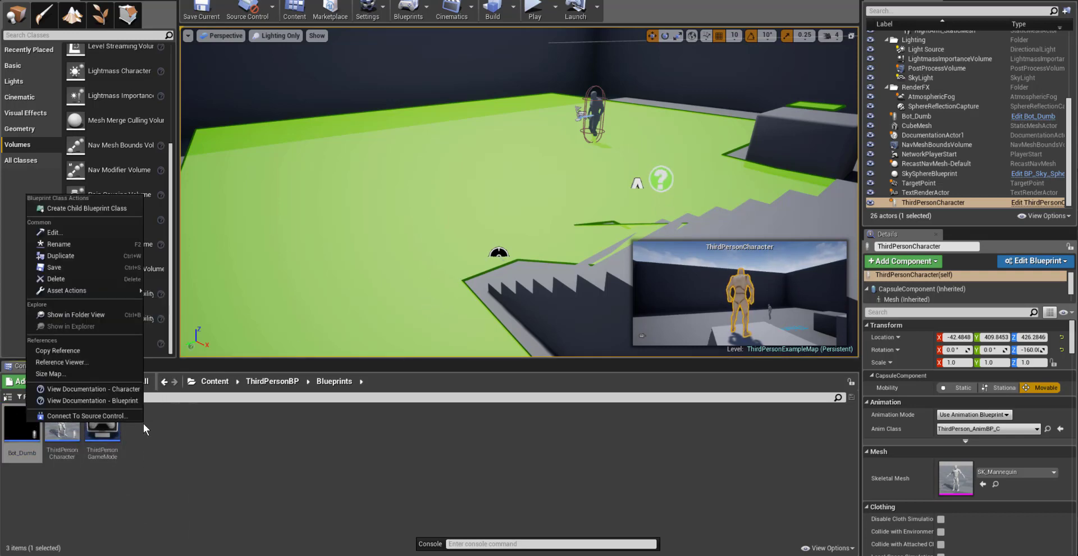
left_click(94, 279)
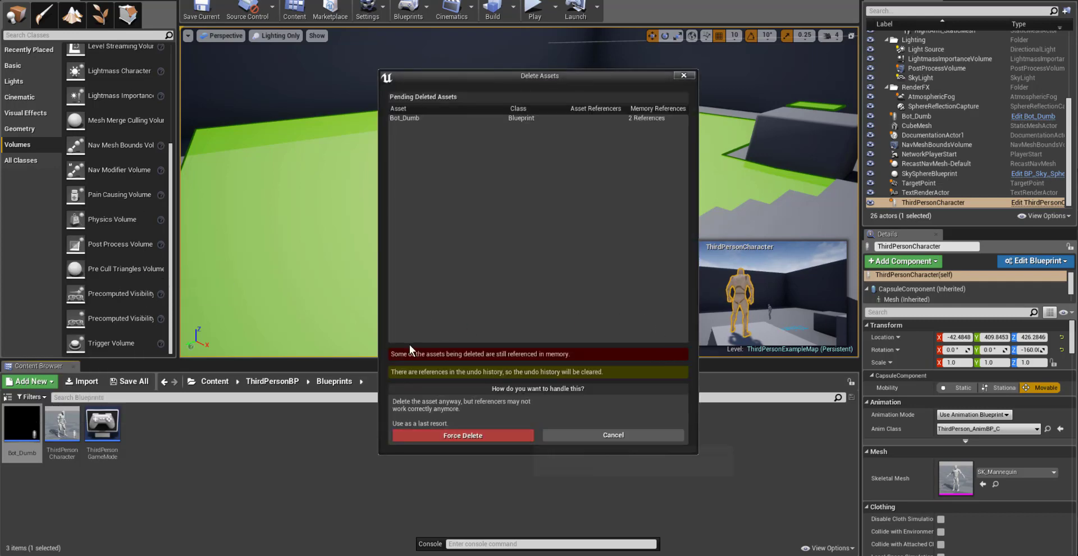
left_click(510, 436)
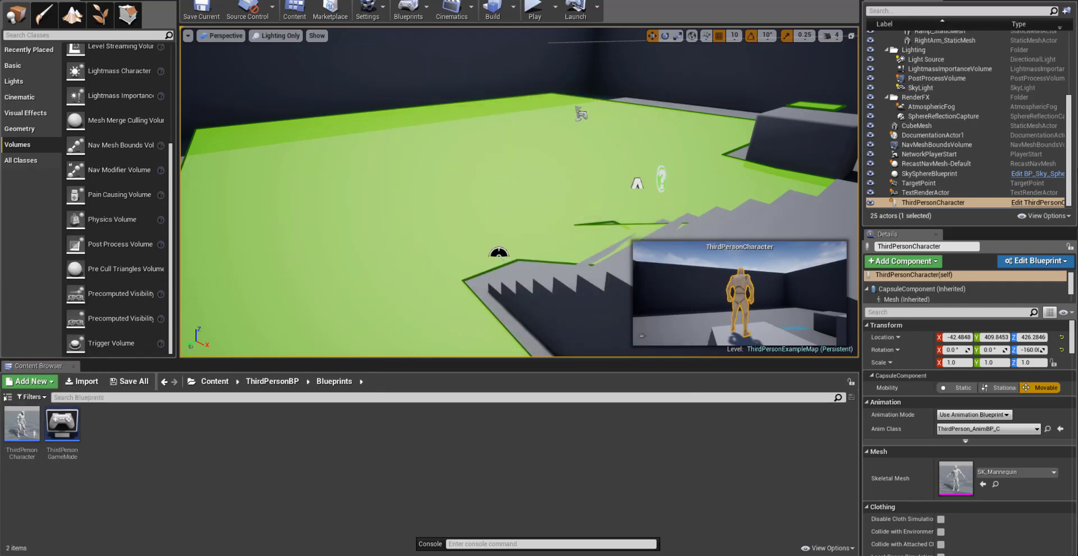
Delete all nodes from the level blueprint's event graph and close the blueprint window
middle_click_drag(648, 167, 509, 130)
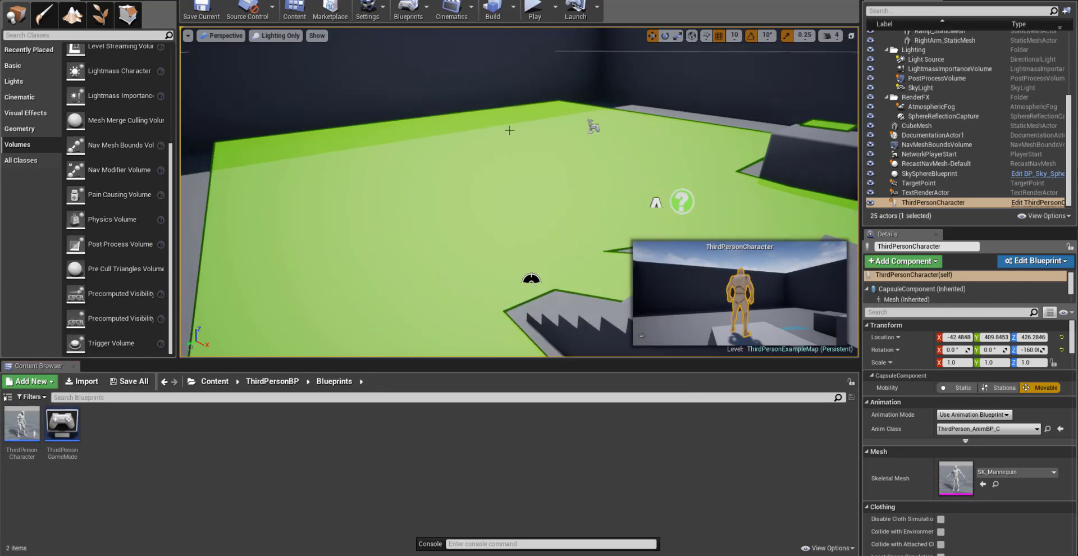
left_click(421, 17)
left_click(434, 98)
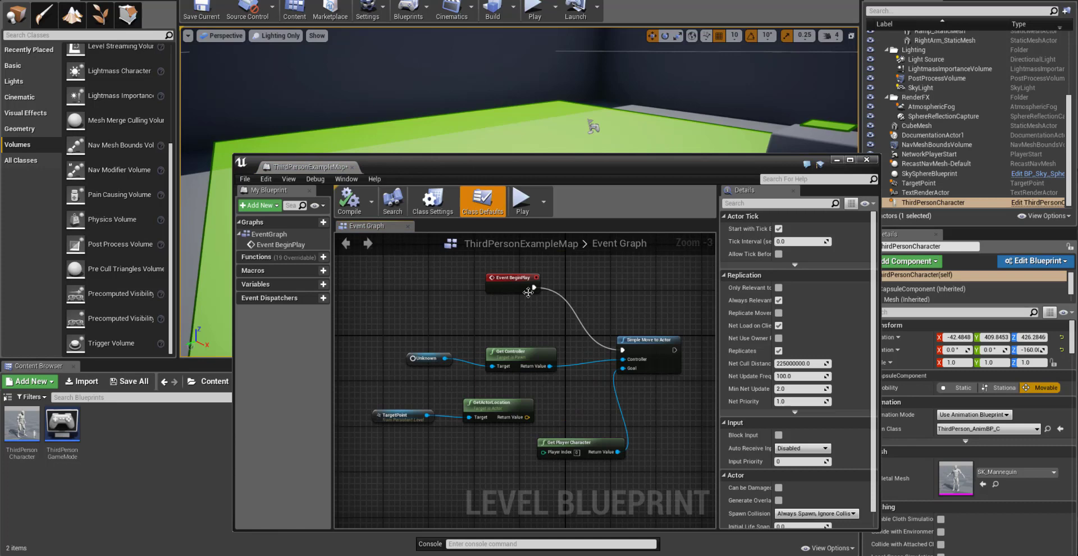
left_click_drag(497, 345, 685, 461)
key("Delete")
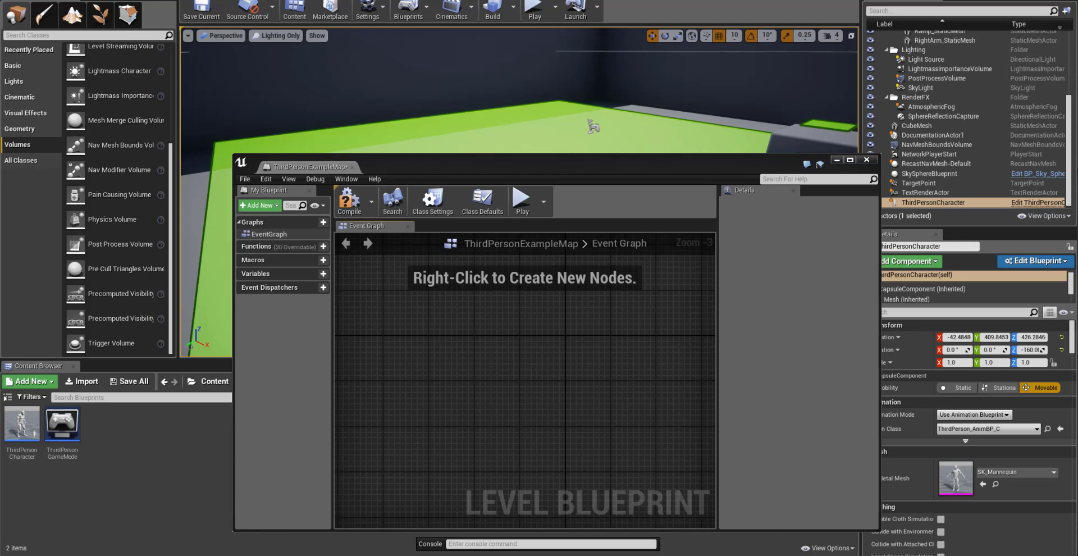
left_click(866, 159)
Delete the NavMeshBoundsVolume and the TargetPoint from the level
right_click_drag(443, 226, 280, 118)
left_click(302, 119)
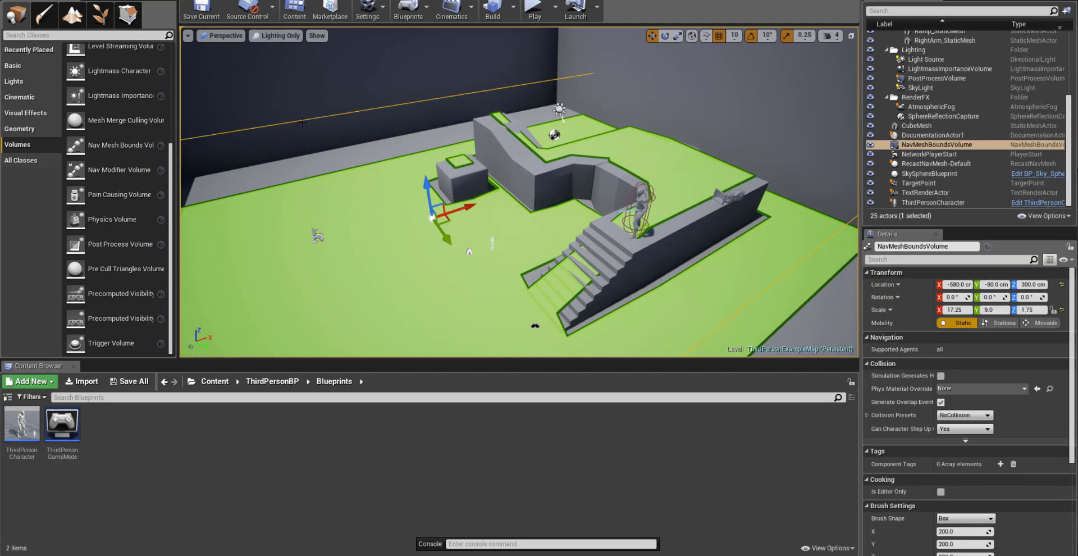
key("Delete")
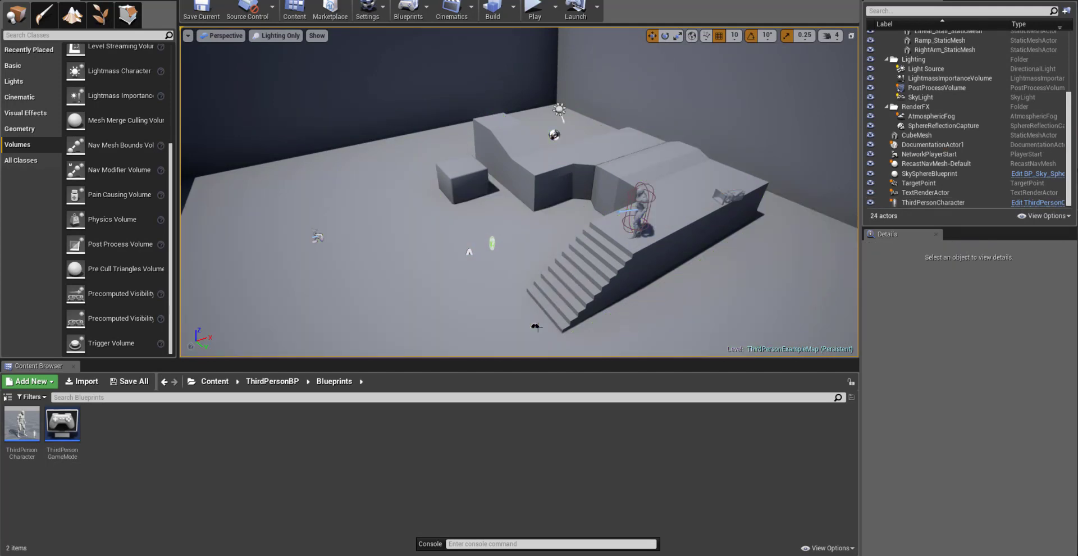
left_click(534, 323)
key("Delete")
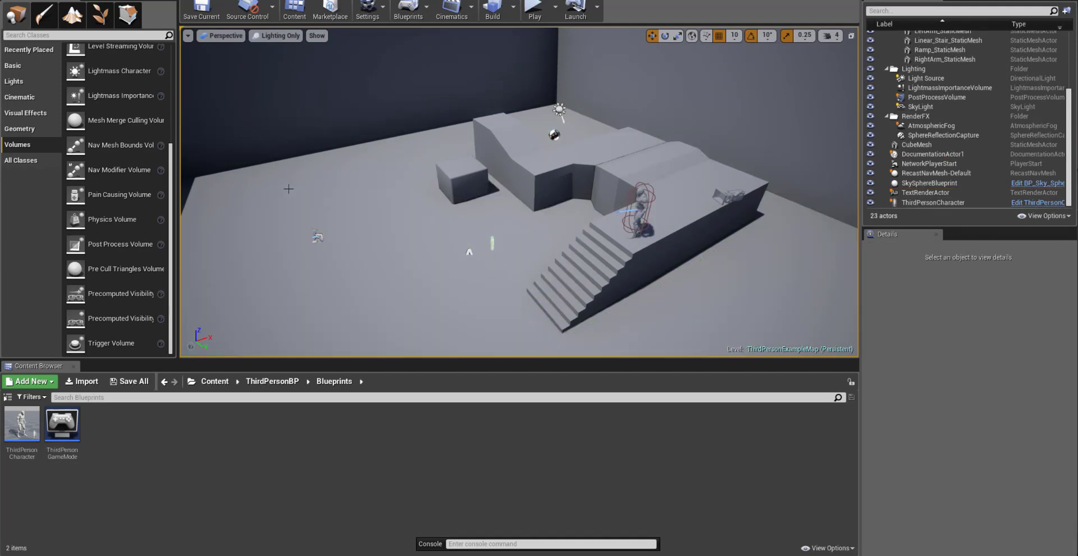
left_click(22, 425)
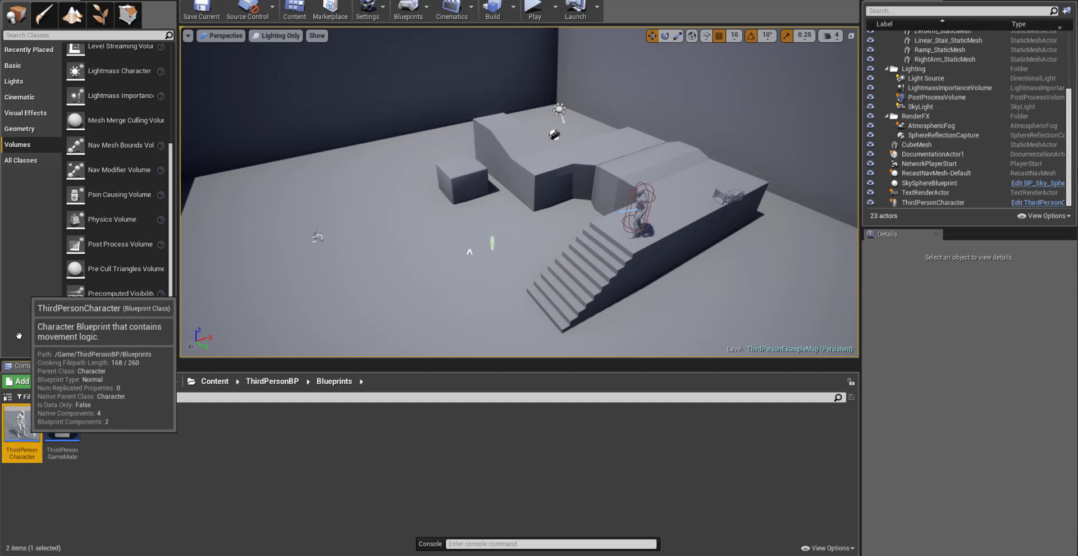
right_click(24, 427)
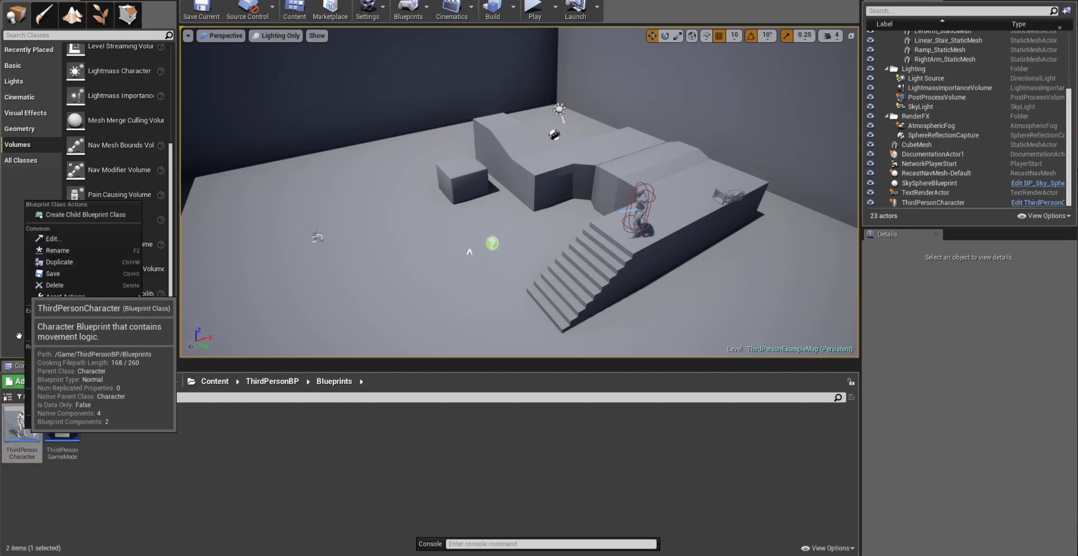
left_click(146, 477)
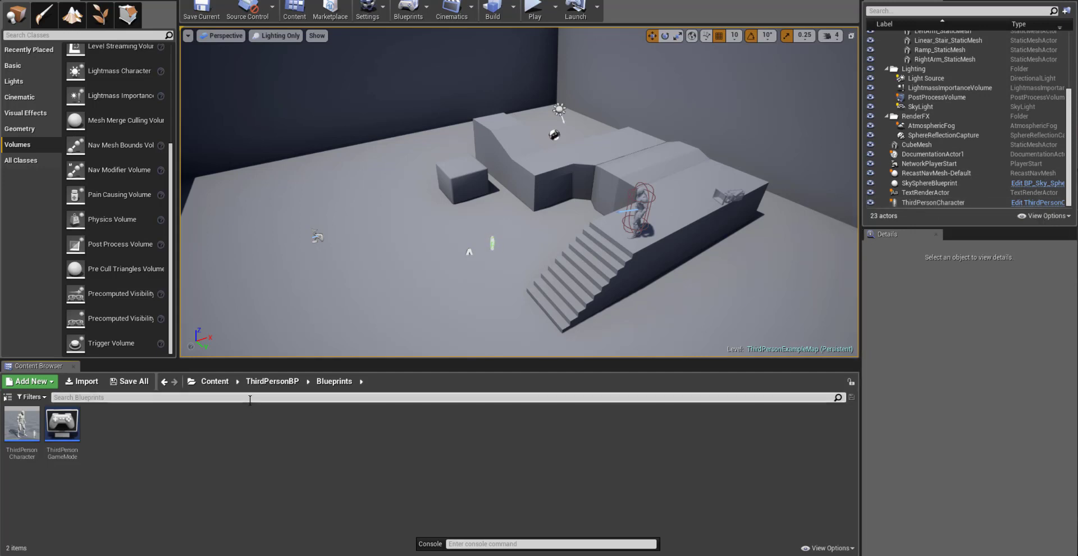
Duplicate the ThirdPersonCharacter blueprint in the Blueprints folder and name the copy Bot
mouse_move(22, 416)
right_click(24, 438)
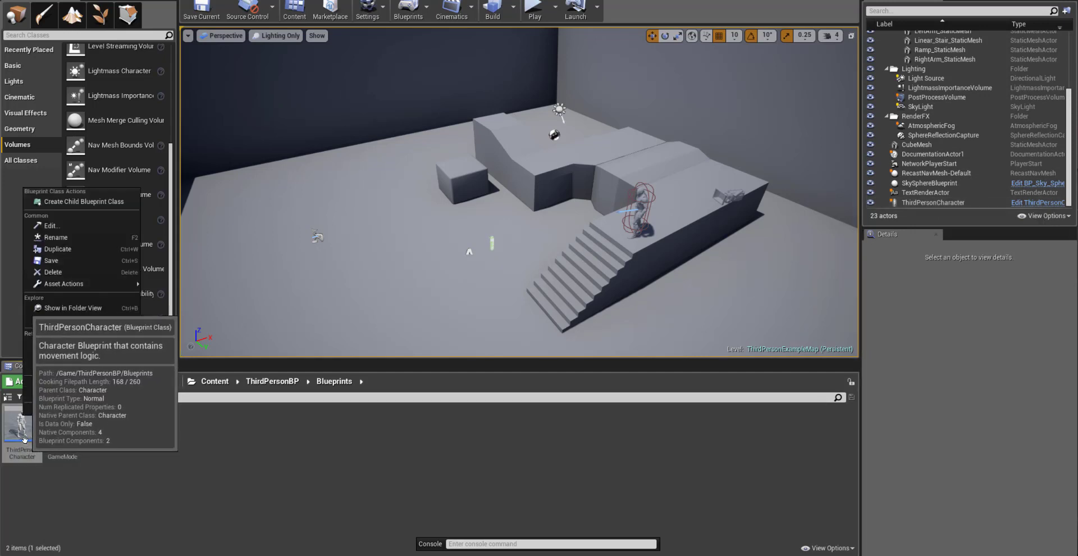
left_click(88, 248)
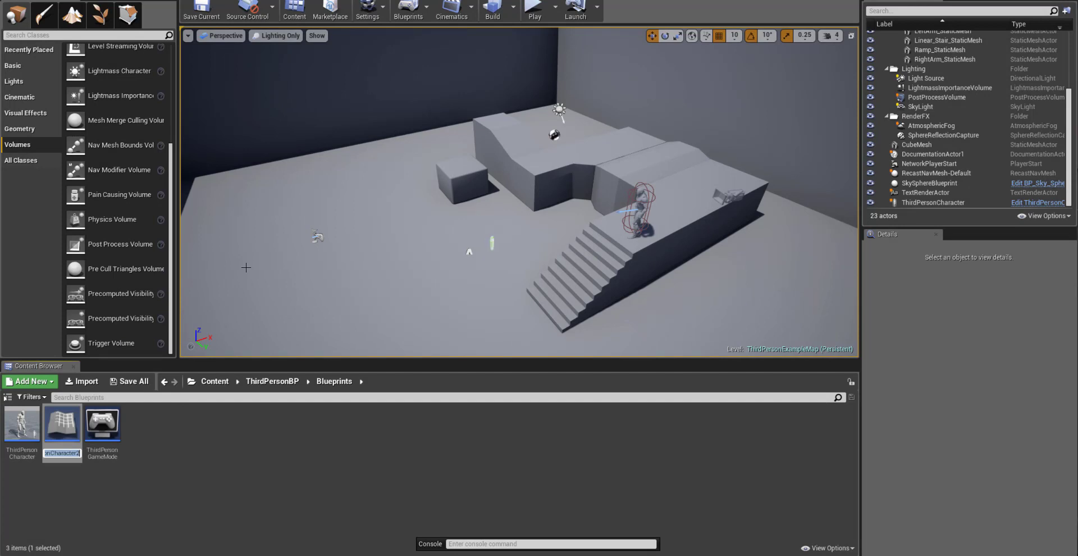
type("bot")
key("BackSpace")
key("BackSpace")
type("Bot")
key("Return")
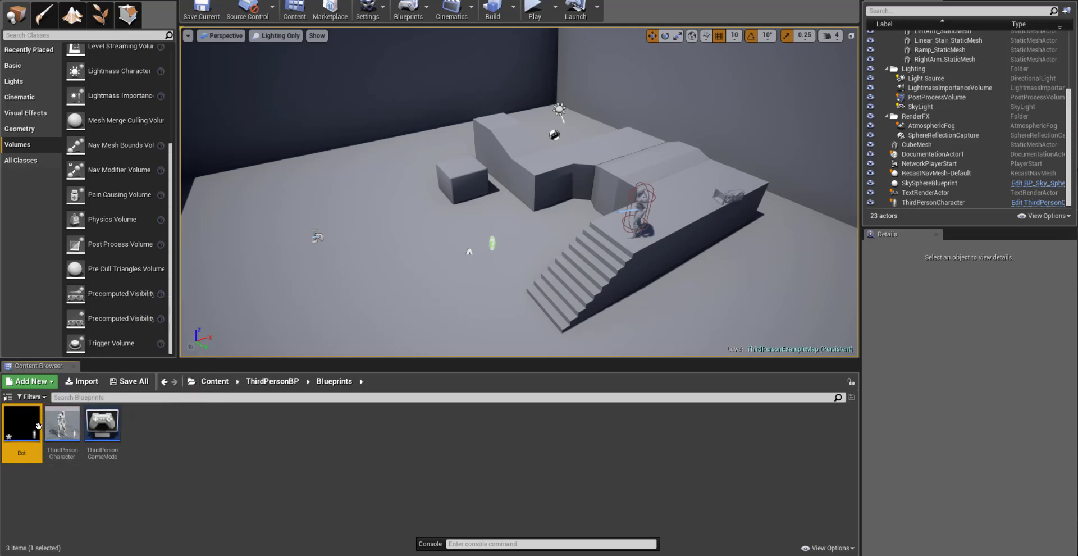
Place the Bot blueprint in the level on the open floor beside the cube
left_click_drag(40, 424, 358, 179)
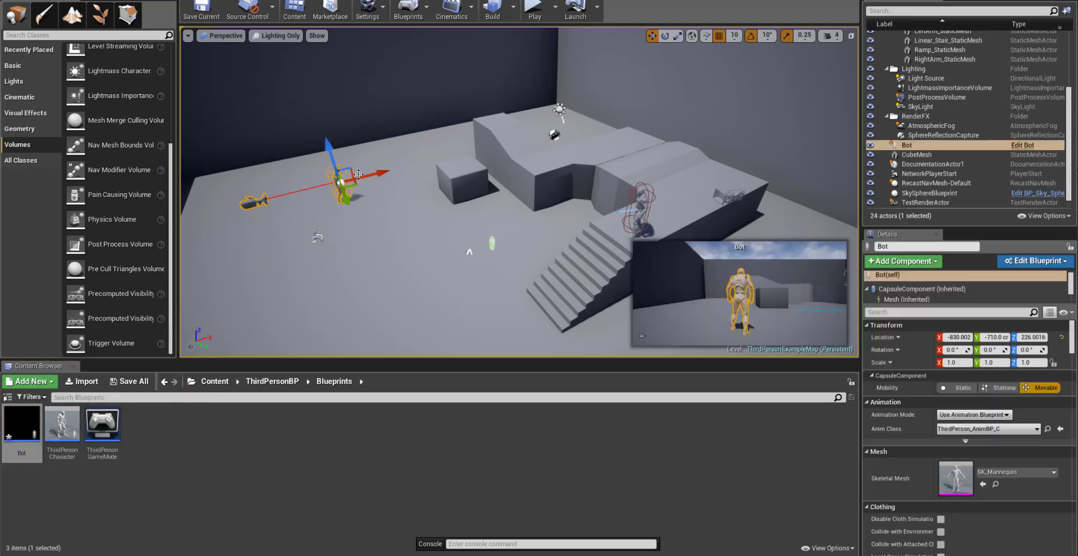
scroll(377, 266, "up", 2)
middle_click_drag(378, 268, 294, 269)
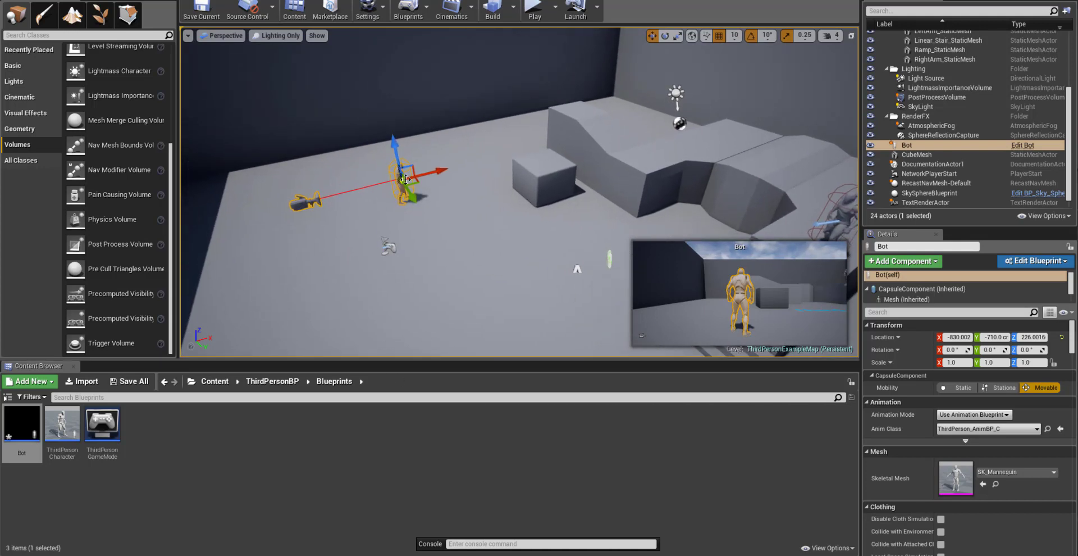
Open the Bot blueprint for editing and delete all nodes from its event graph
mouse_move(19, 455)
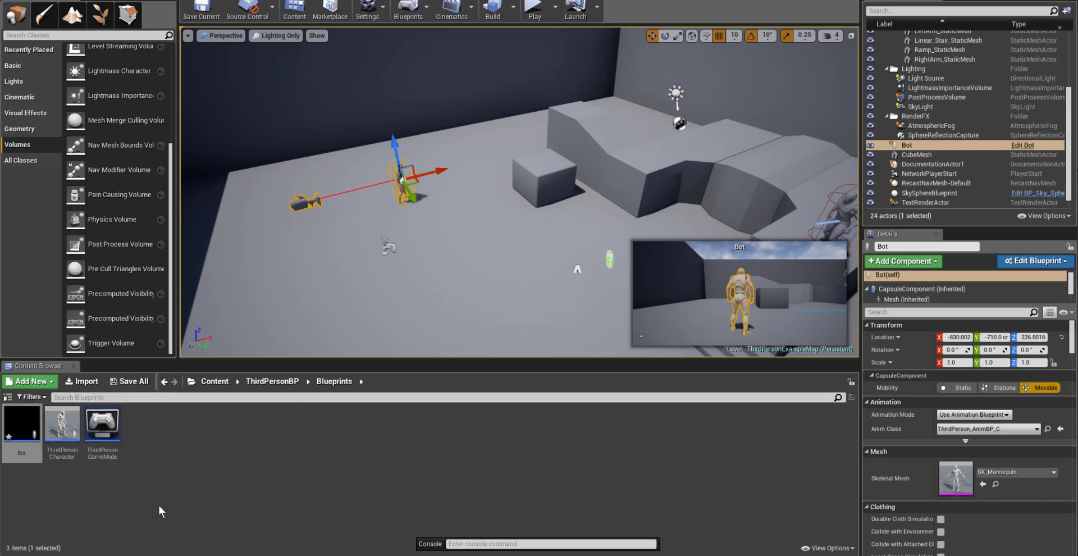
right_click(20, 429)
left_click(64, 232)
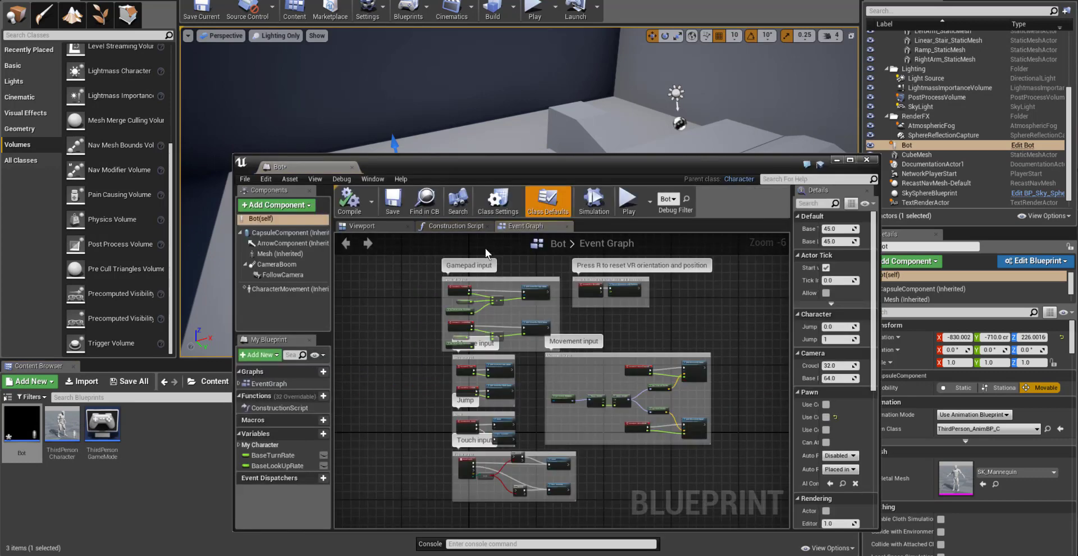
left_click_drag(411, 262, 742, 510)
key("Delete")
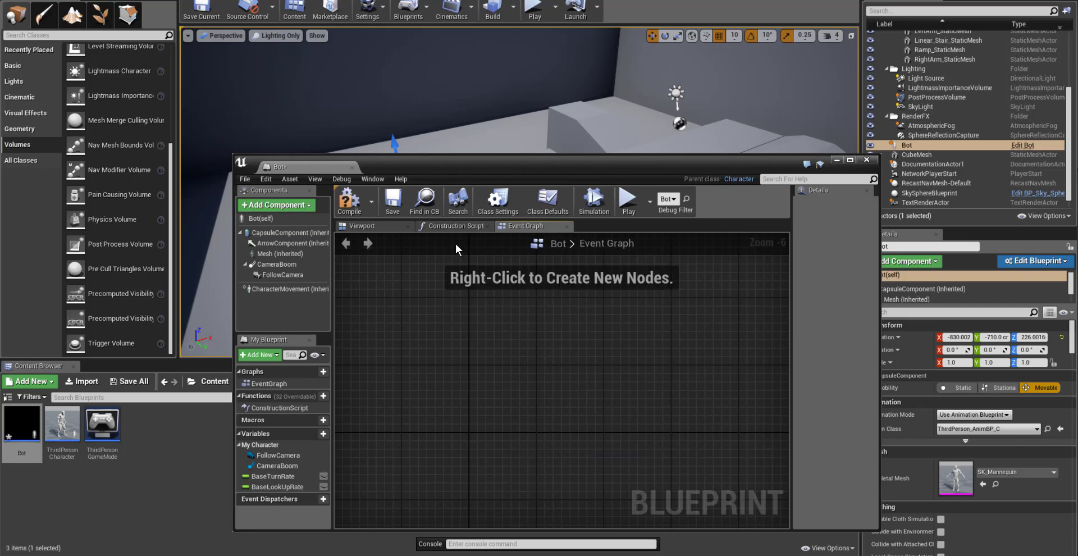
Delete the CameraBoom and FollowCamera components from the Bot blueprint, then save and close it
left_click(376, 226)
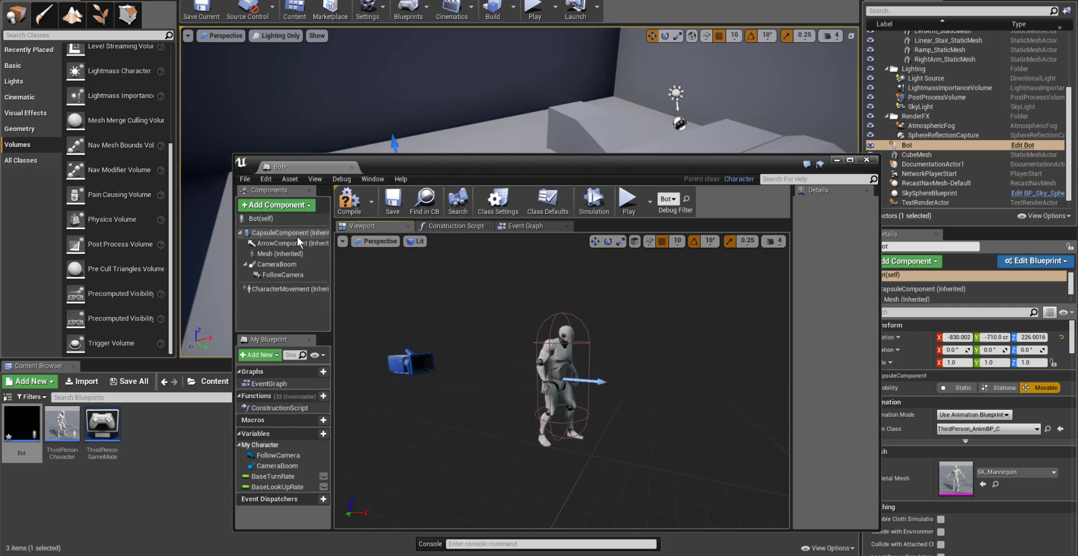
left_click(277, 264)
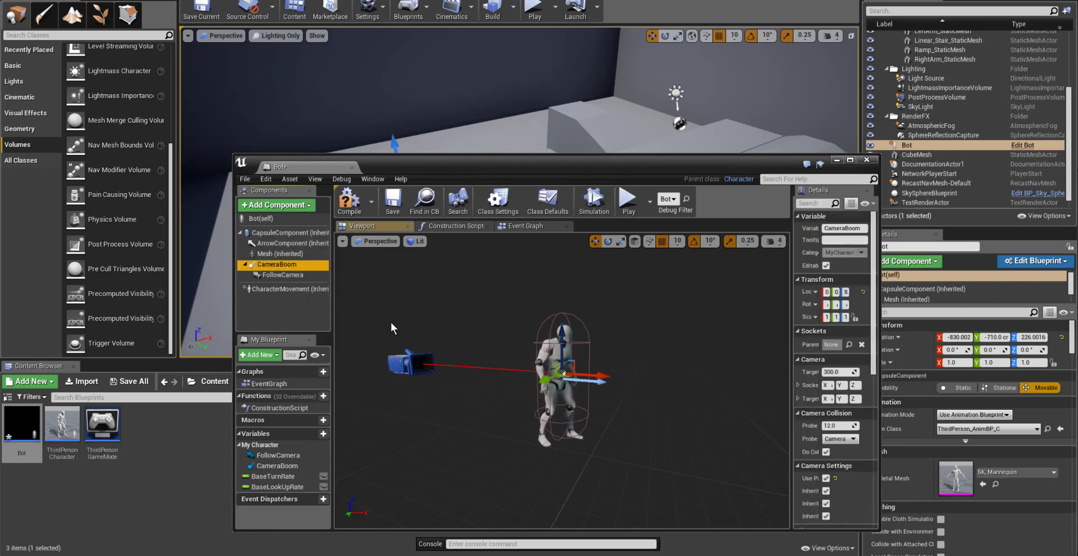
key("Delete")
left_click(283, 266)
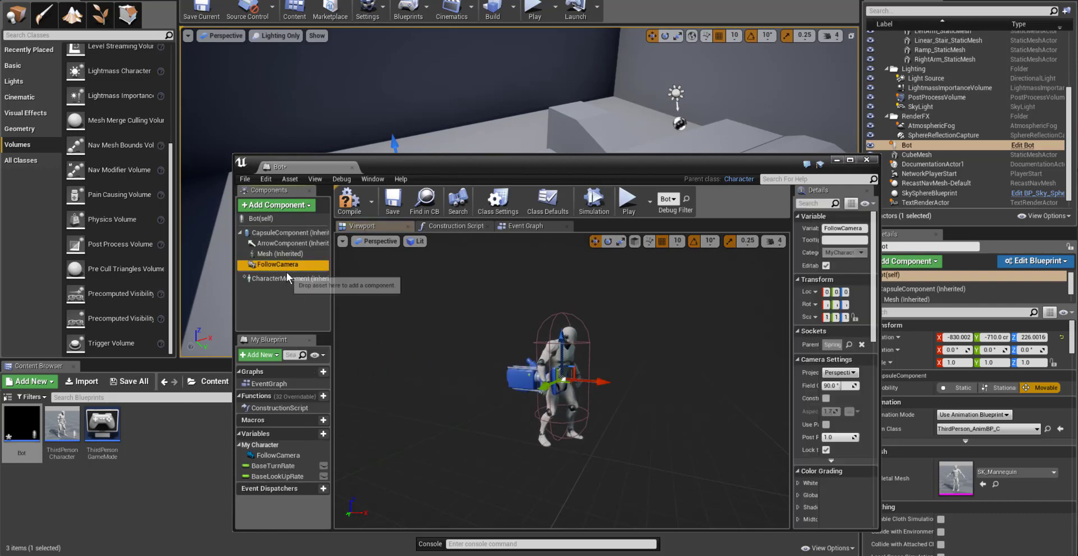
key("Delete")
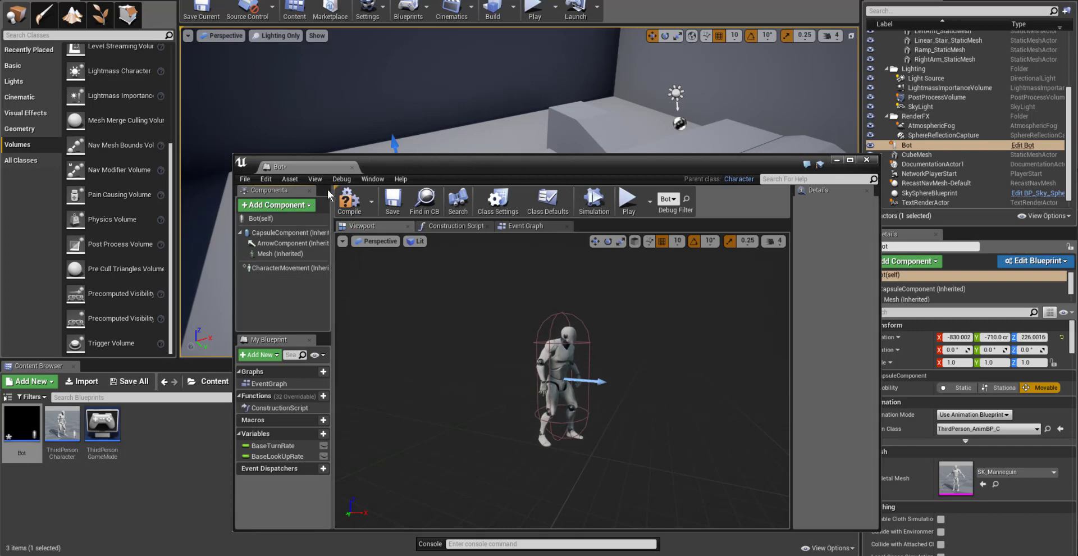
left_click(392, 201)
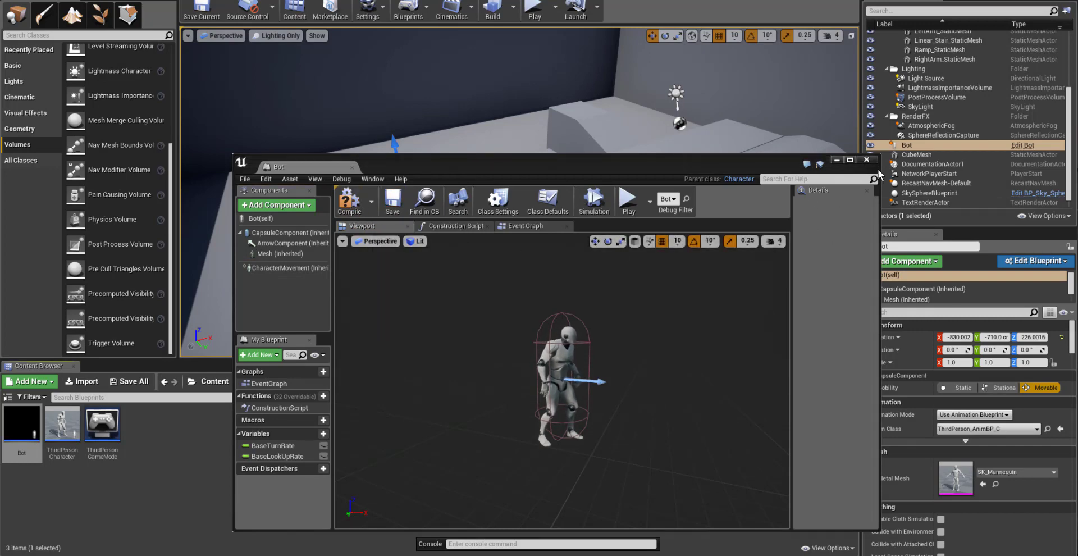
left_click(866, 159)
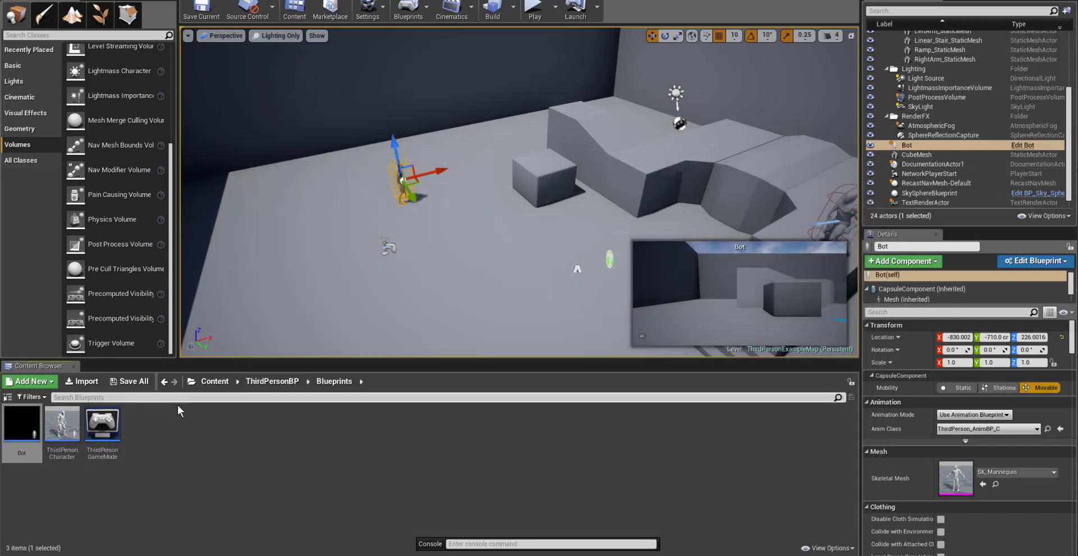
right_click_drag(519, 190, 435, 230)
right_click_drag(500, 250, 508, 246)
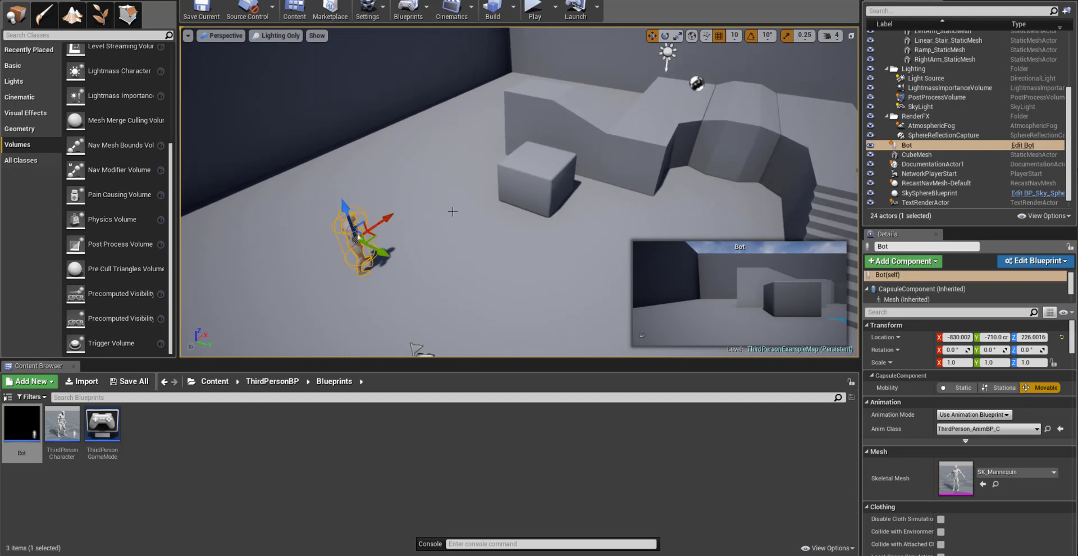
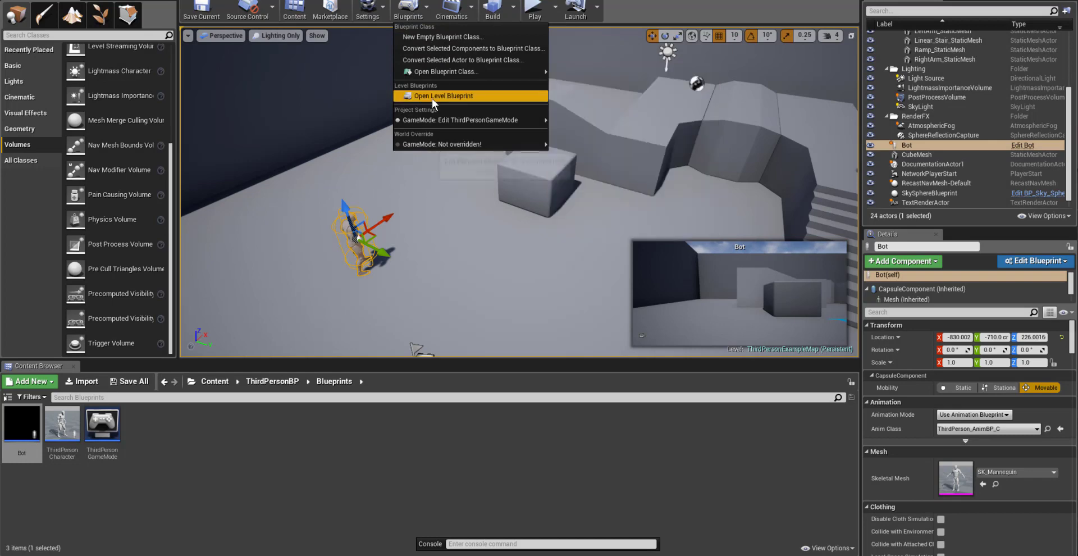
Open the level blueprint of ThirdPersonExampleMap
left_click(435, 96)
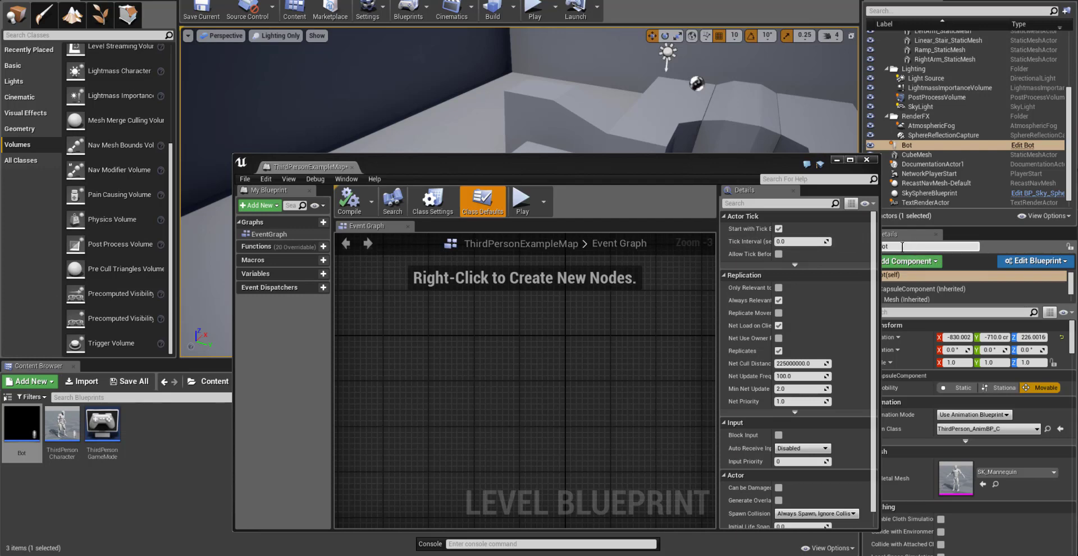
left_click(911, 145)
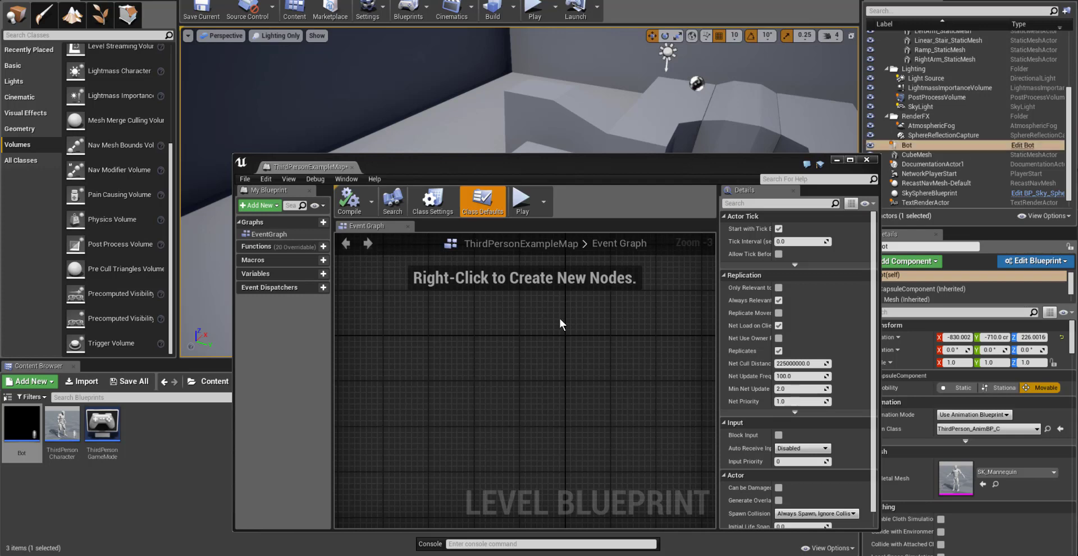
left_click(907, 145)
left_click_drag(544, 275, 463, 328)
scroll(481, 336, "up", 3)
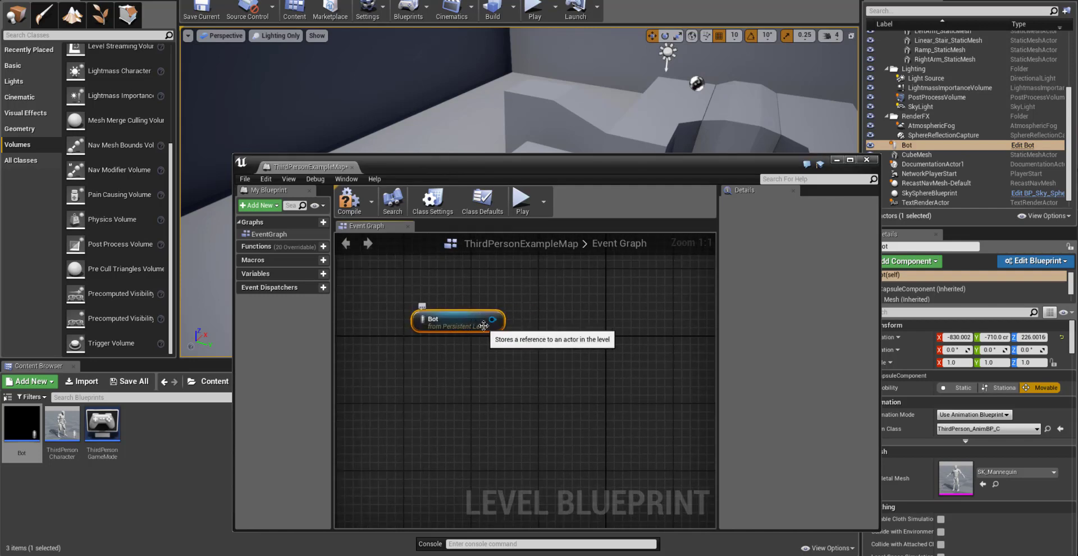
left_click_drag(455, 328, 436, 335)
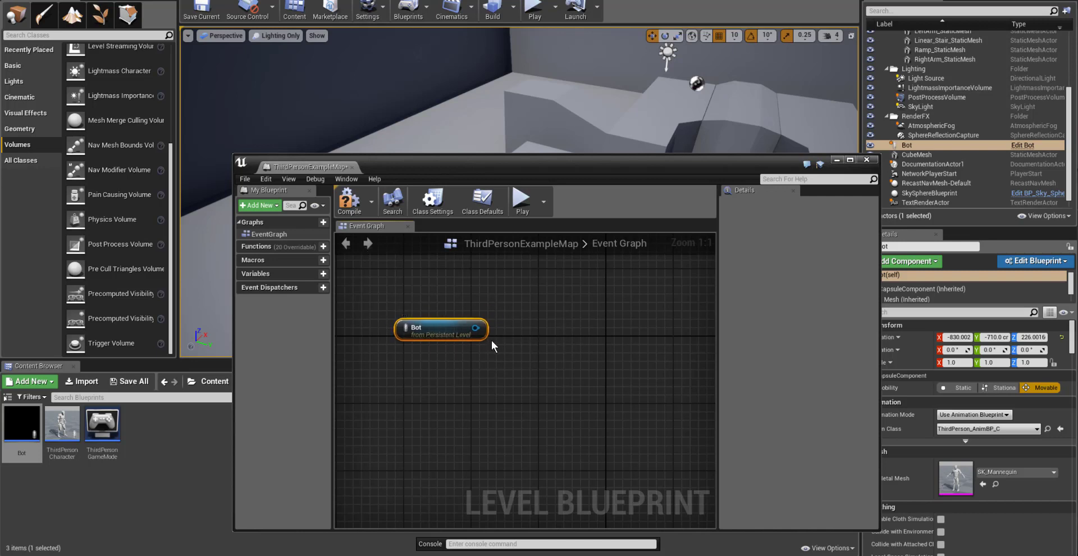
left_click_drag(442, 326, 426, 318)
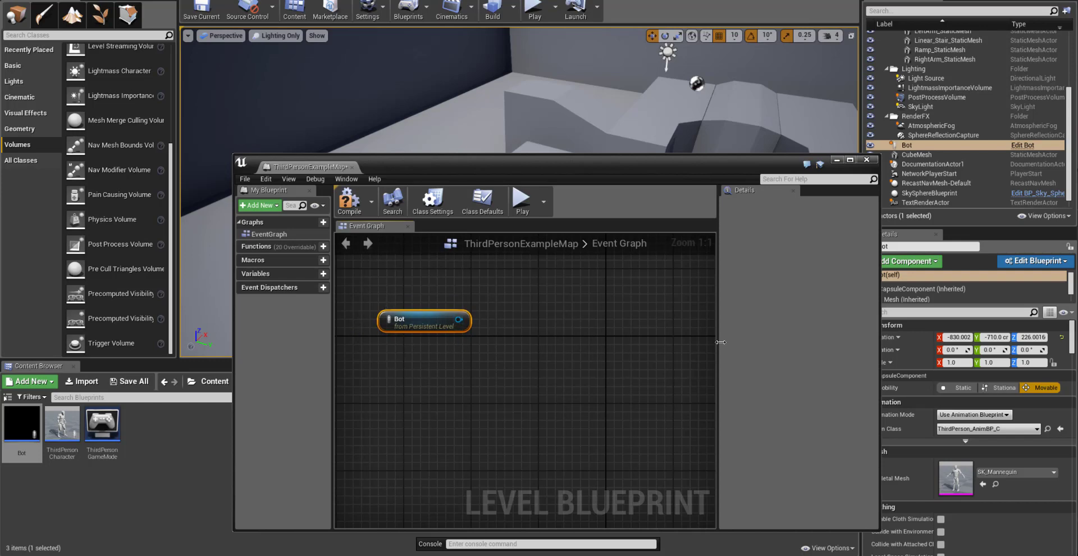
double_click(32, 423)
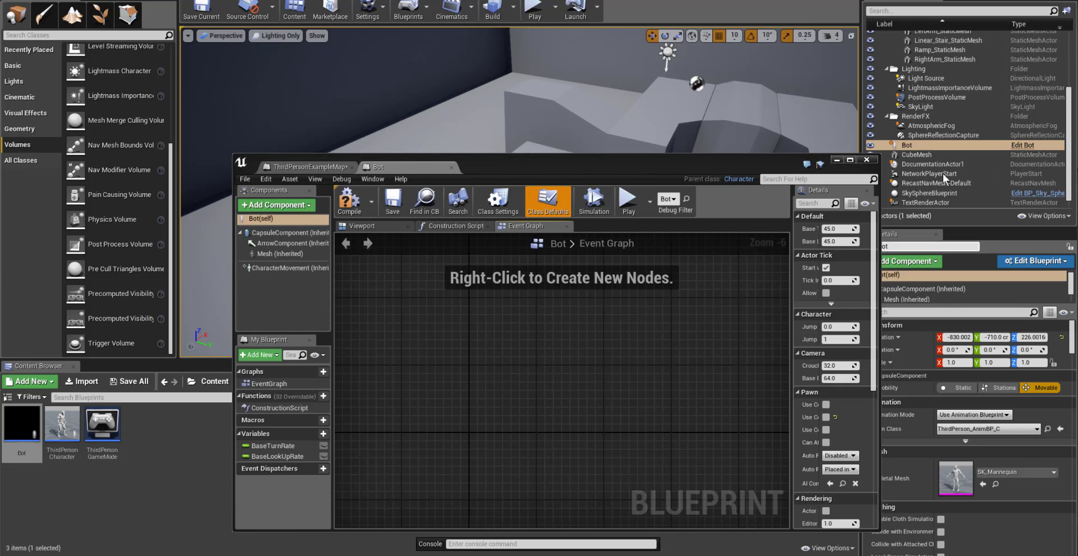
left_click_drag(913, 149, 431, 337)
left_click(451, 167)
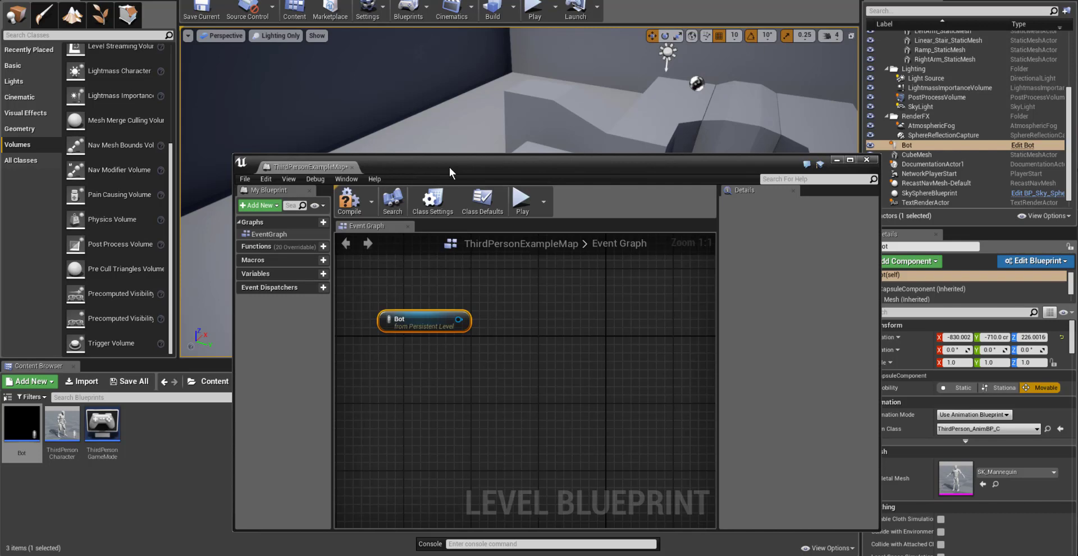
left_click_drag(456, 166, 427, 196)
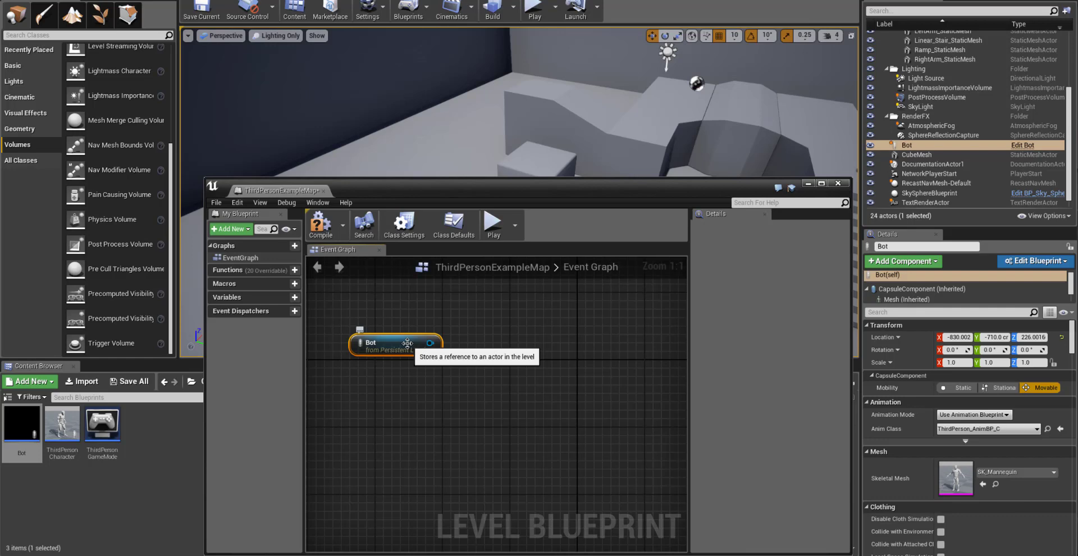
key("Delete")
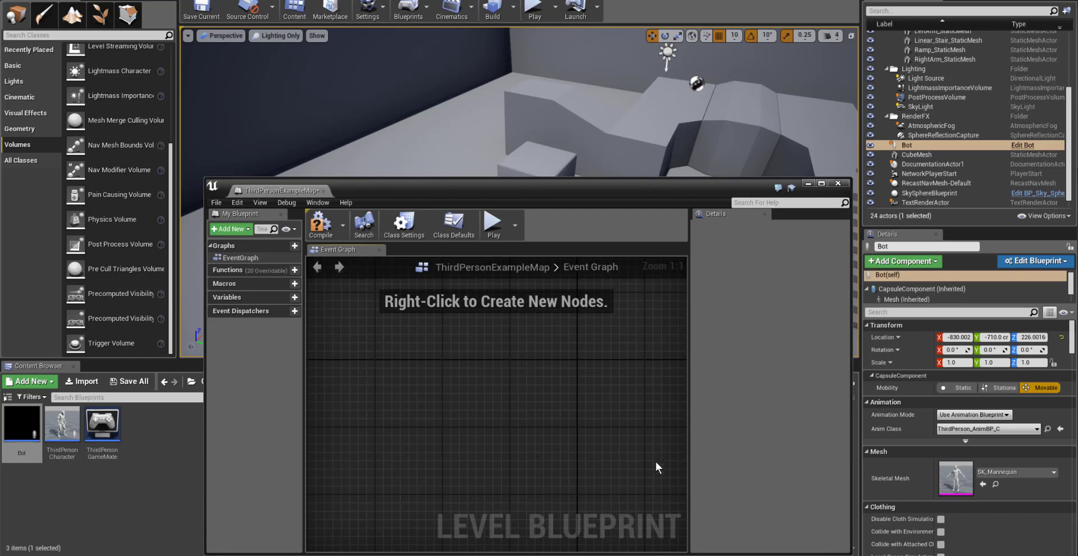
right_click(477, 361)
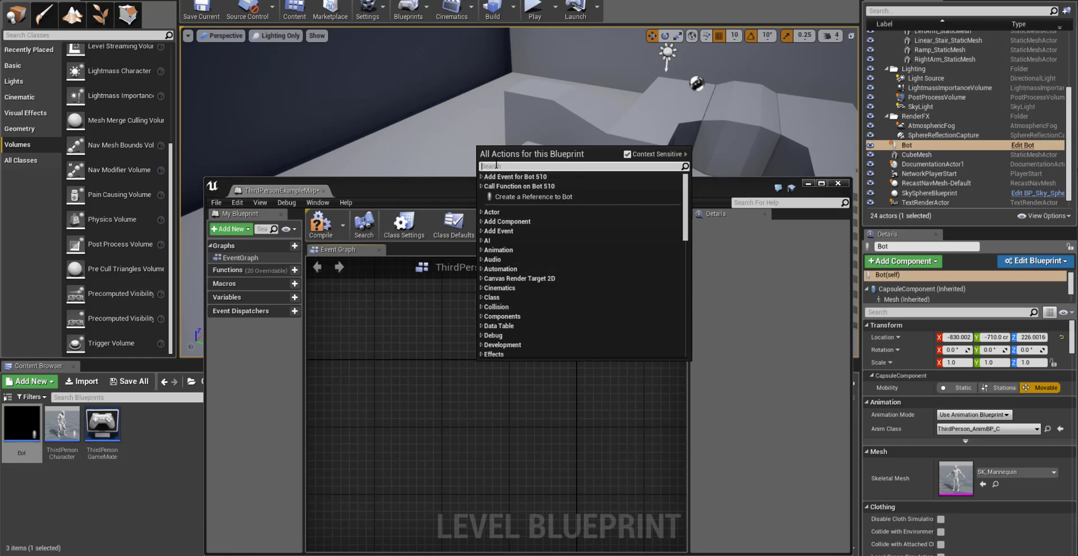
left_click(441, 432)
Select the Bot actor in the level and add a Get Controller node targeting it to the level blueprint's event graph
left_click_drag(521, 177, 517, 322)
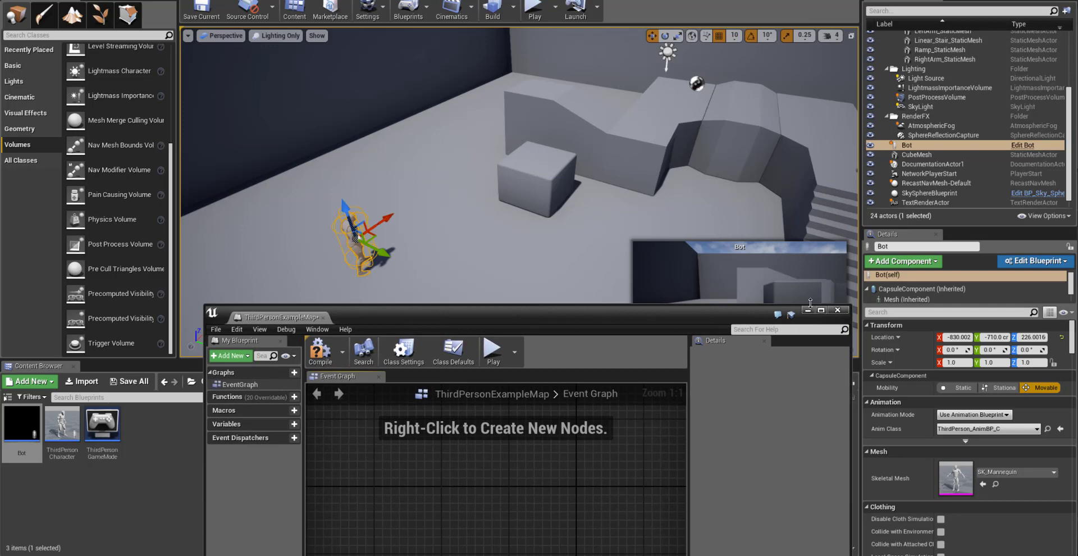
left_click(911, 146)
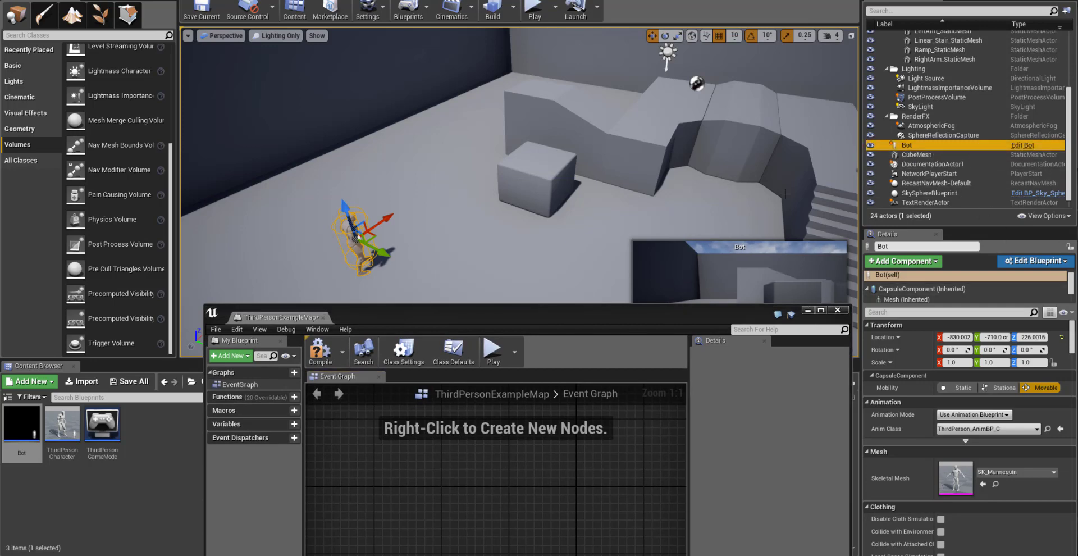
left_click_drag(534, 318, 580, 186)
right_click(485, 348)
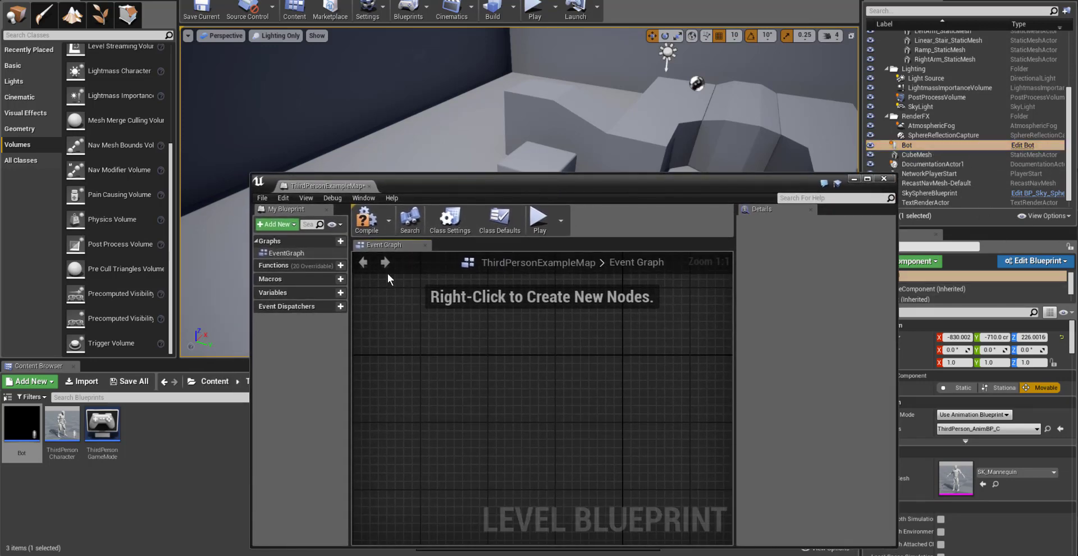
left_click(388, 274)
right_click(500, 345)
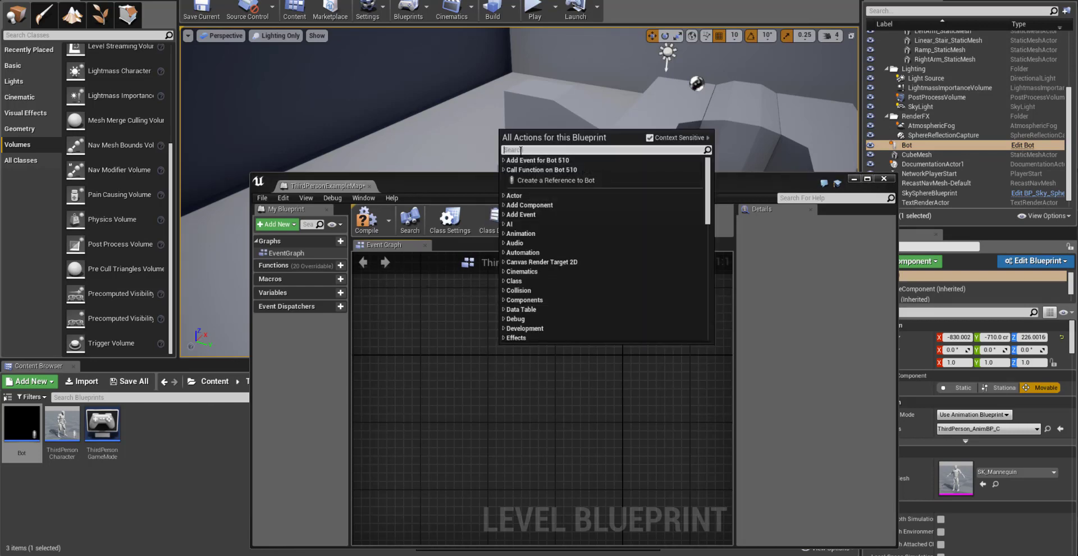
type("get c")
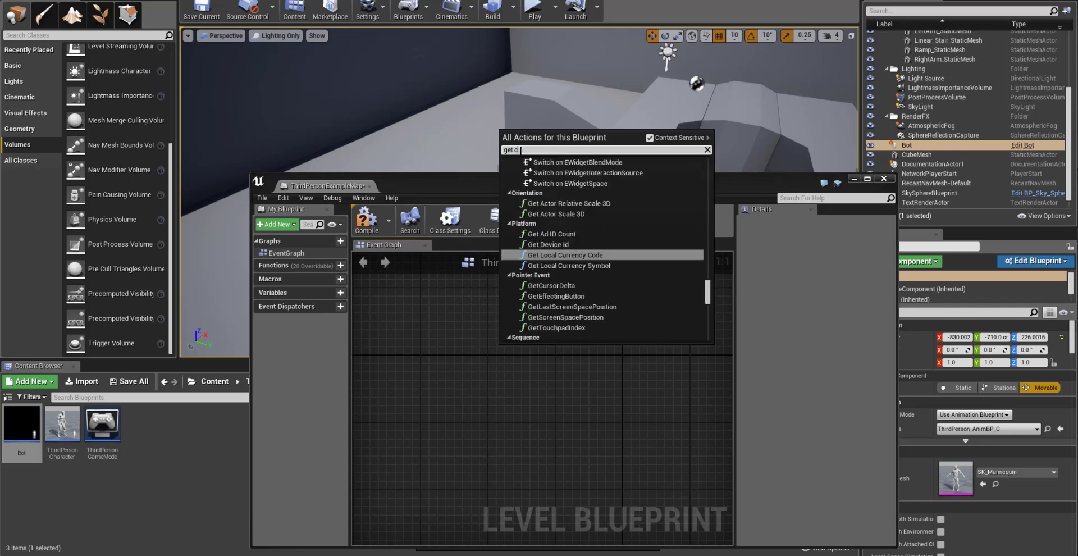
type("ont")
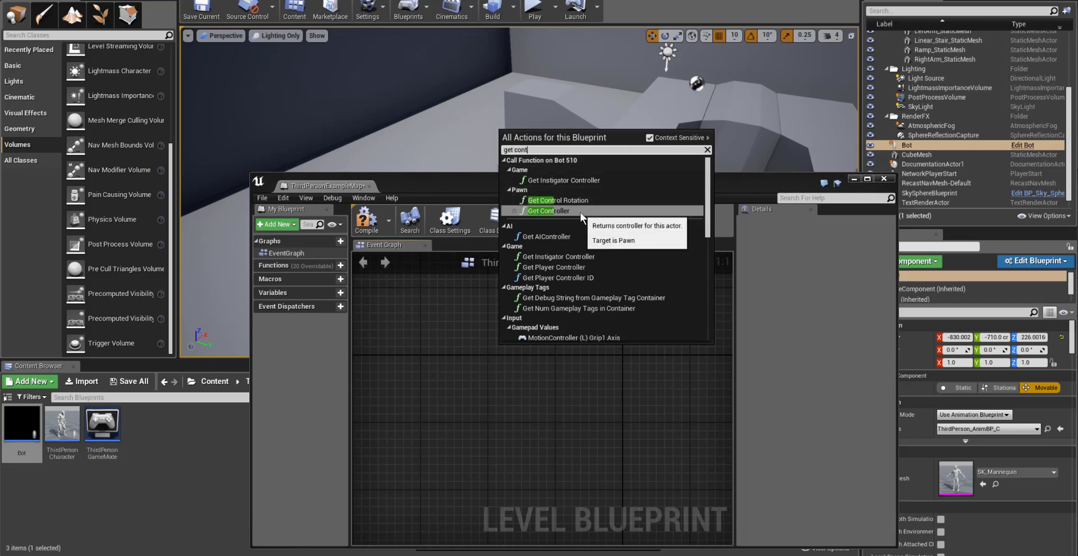
left_click(561, 211)
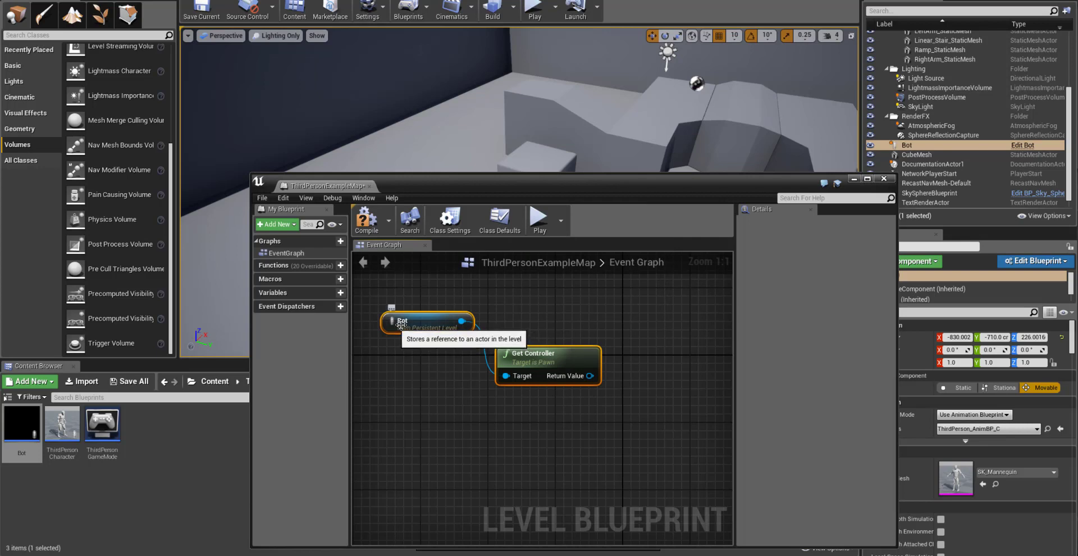
left_click_drag(406, 320, 403, 329)
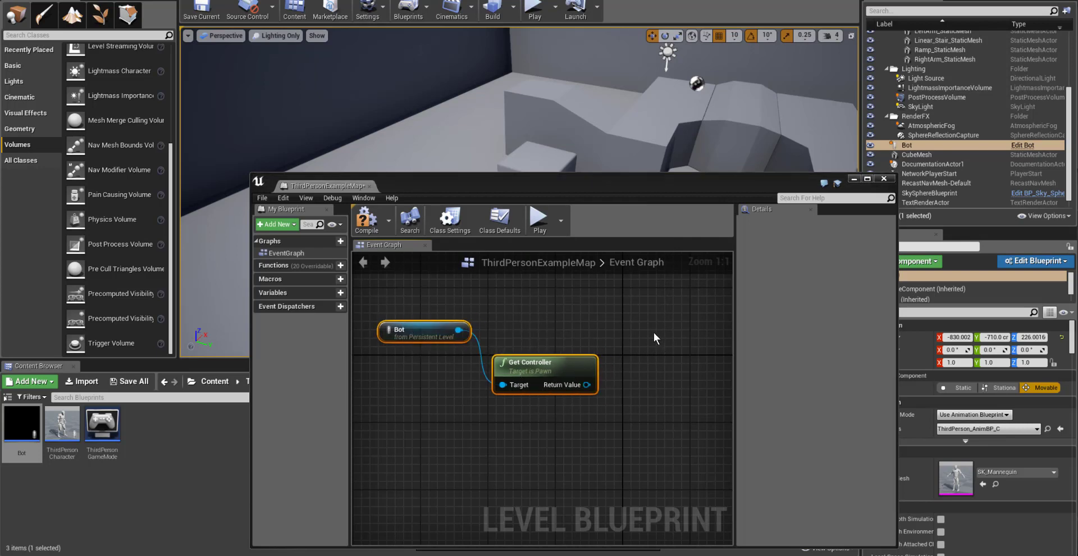
left_click(593, 365)
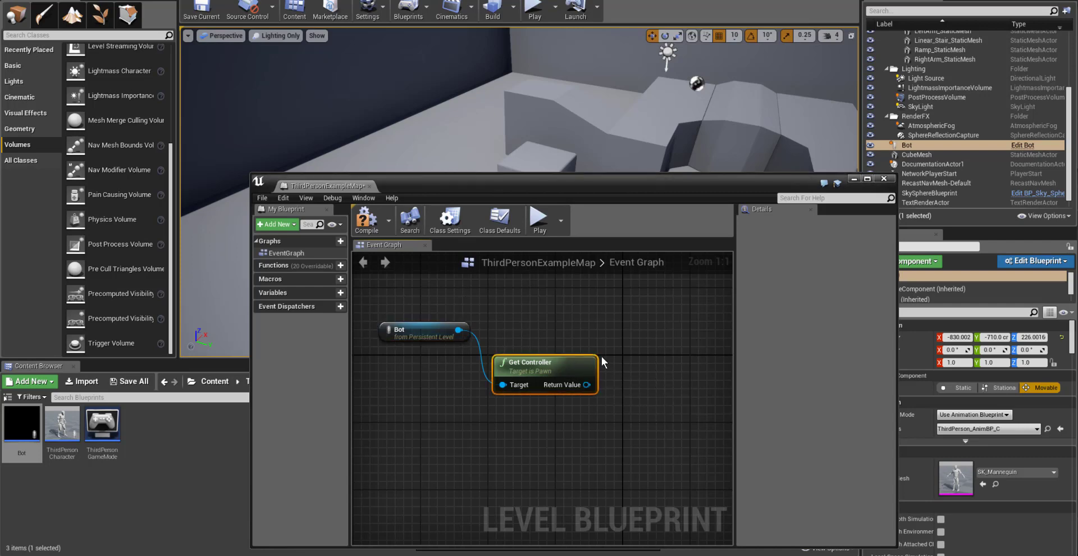
Add a Simple Move to Location node and connect Get Controller's Return Value to its Controller input
right_click(637, 340)
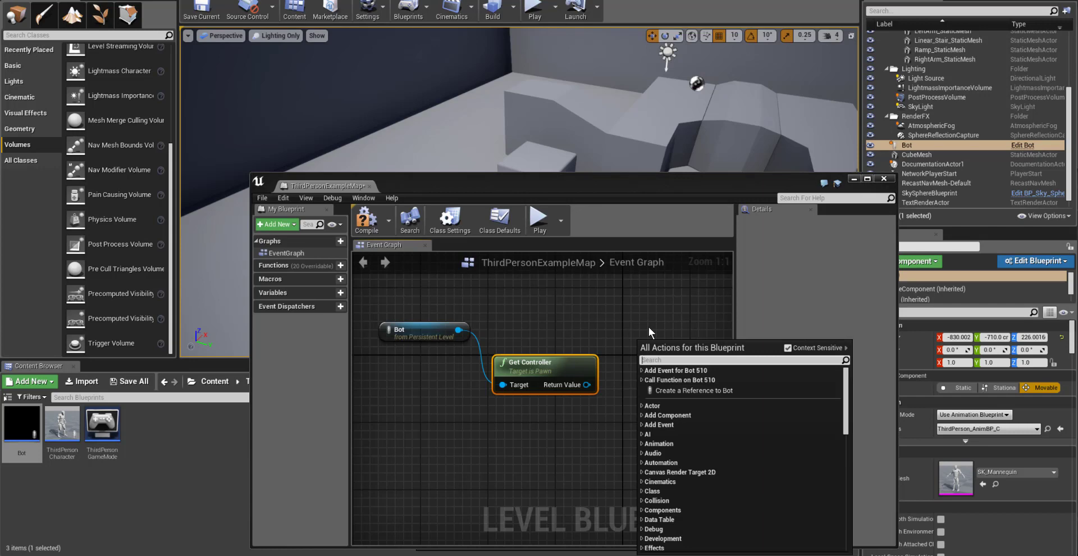
type("sim")
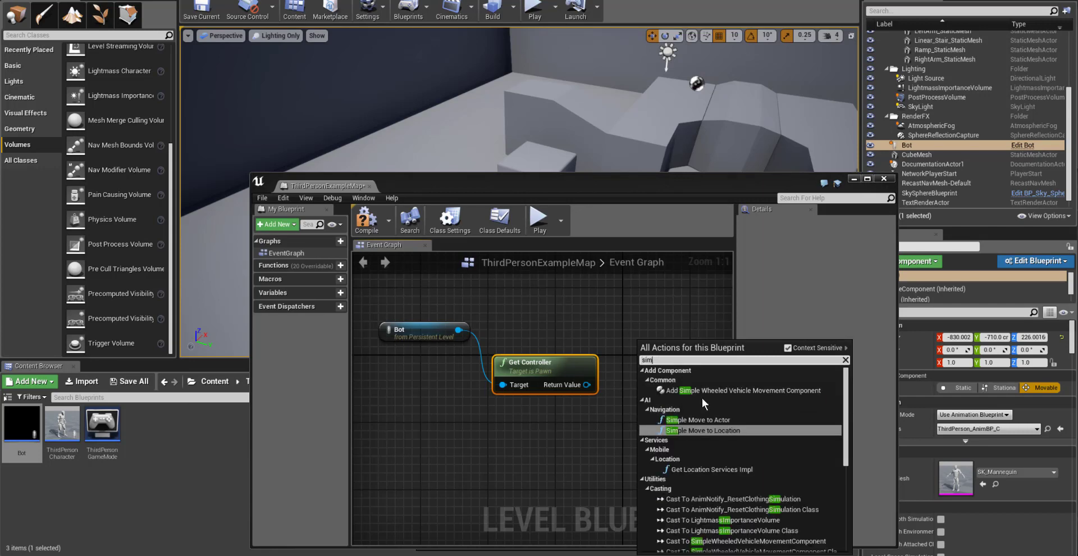
left_click(711, 430)
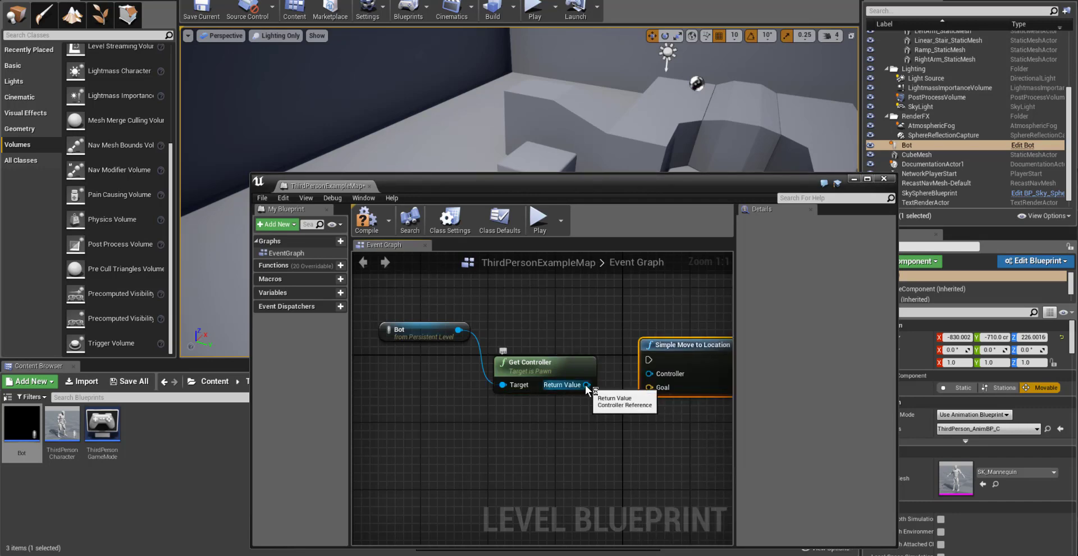
left_click_drag(587, 385, 658, 331)
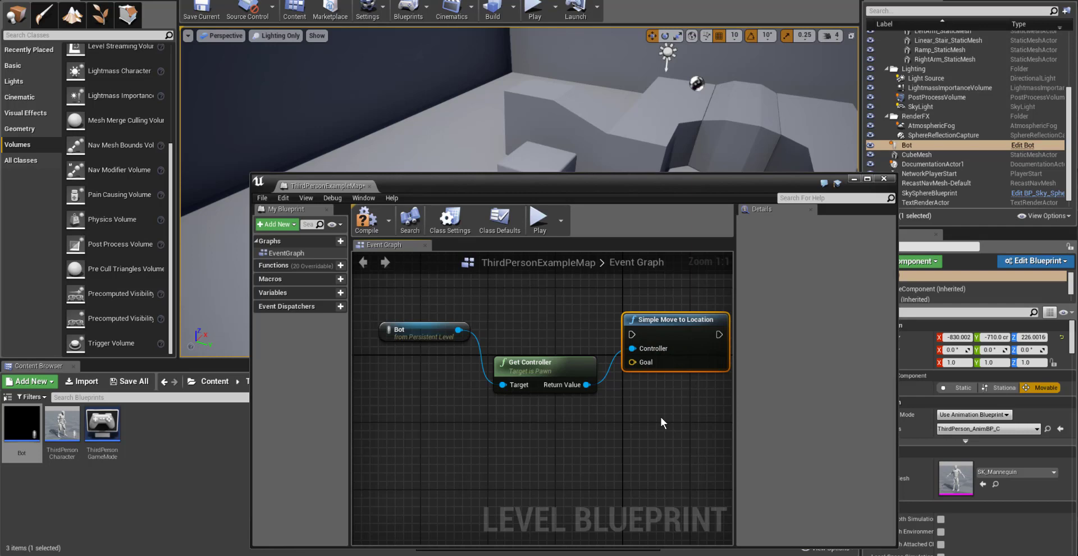
Place a Target Point actor on the floor beside the stairs, at about X 90, Y 230, Z 130 cm
left_click_drag(388, 186, 379, 321)
left_click(21, 160)
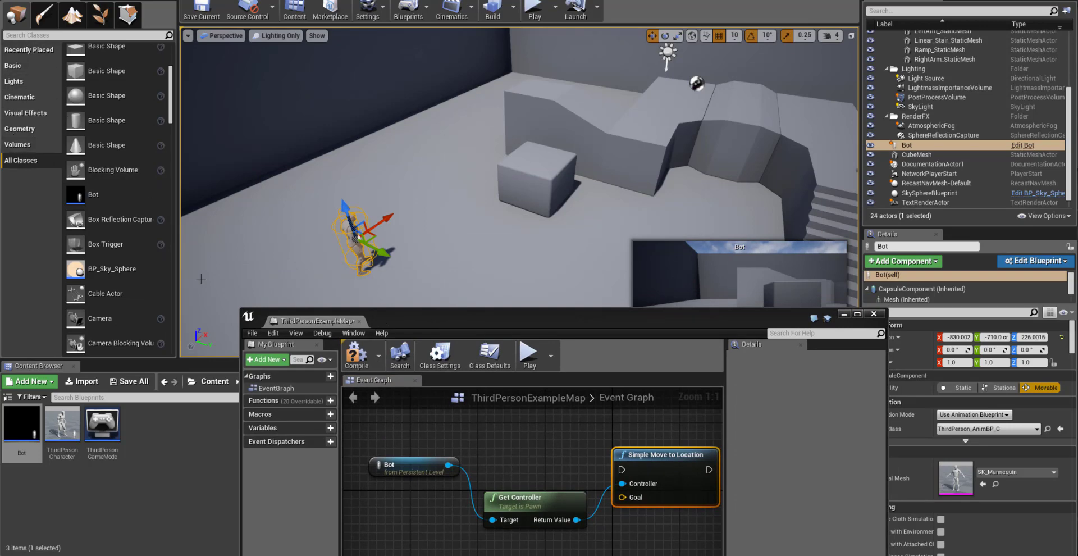
left_click_drag(170, 100, 176, 316)
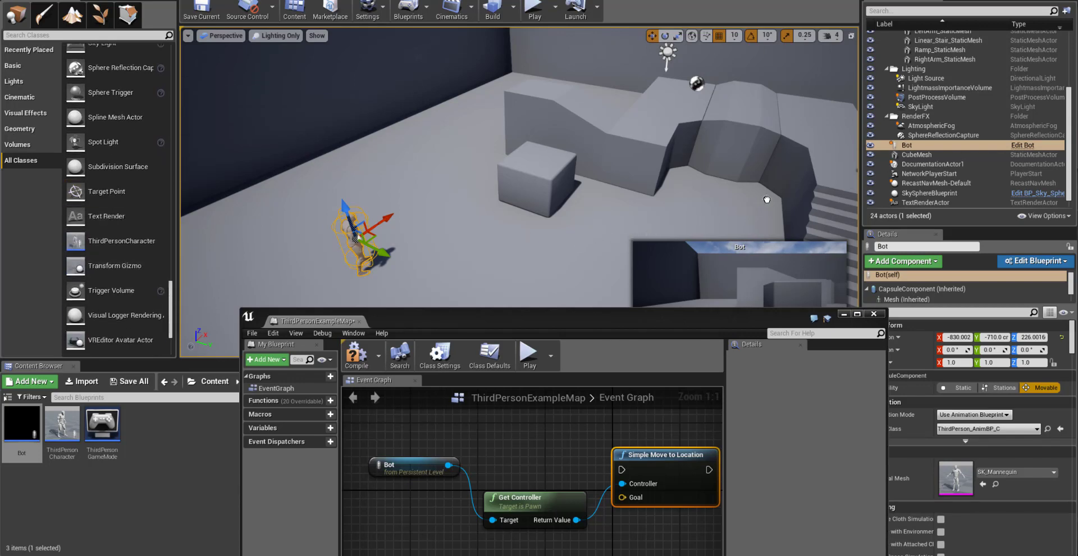
left_click_drag(764, 199, 764, 198)
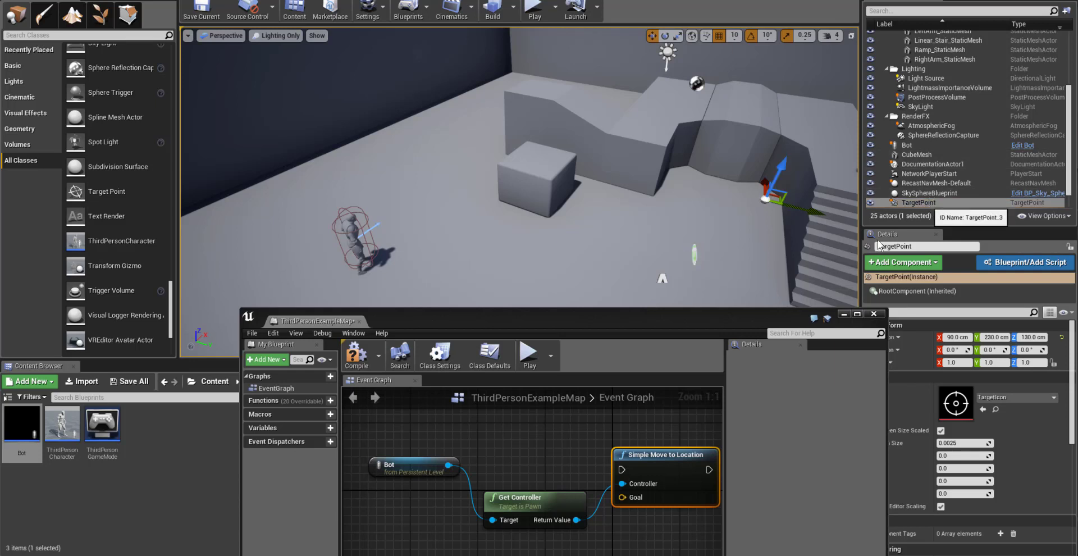
Add a GetActorLocation node targeting the selected TargetPoint to the level blueprint's event graph
left_click_drag(736, 315, 748, 208)
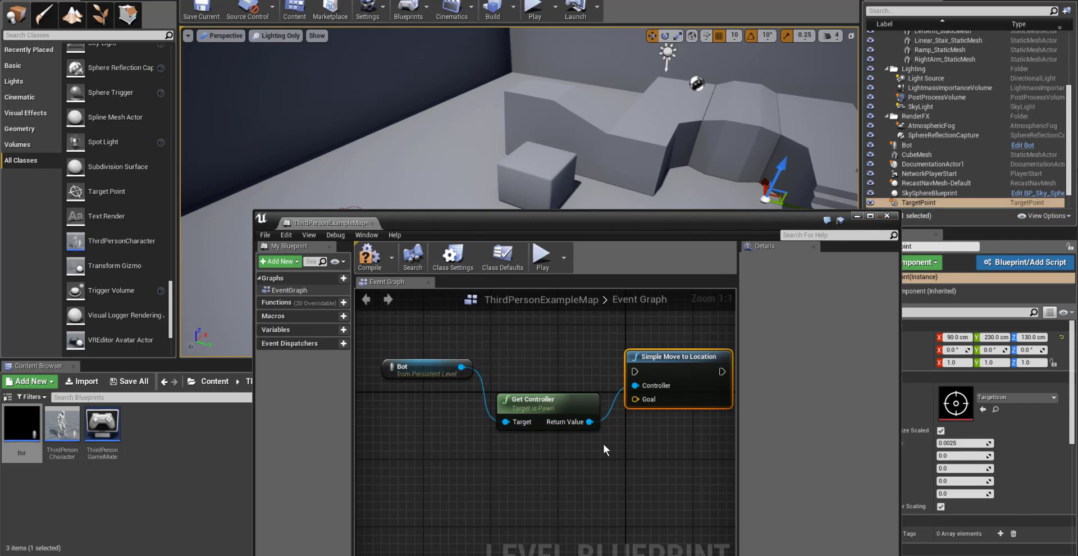
right_click(535, 462)
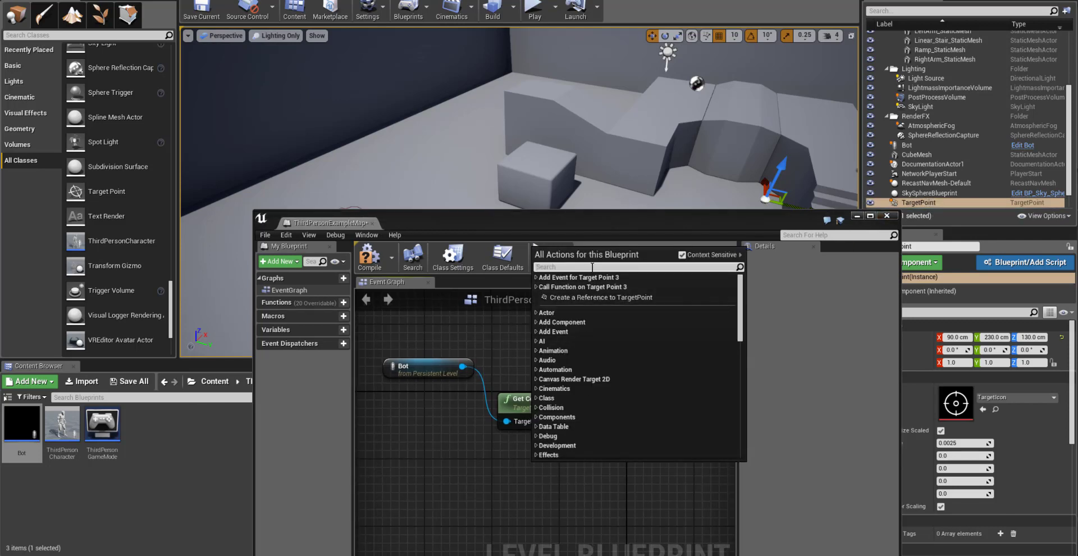
type("get")
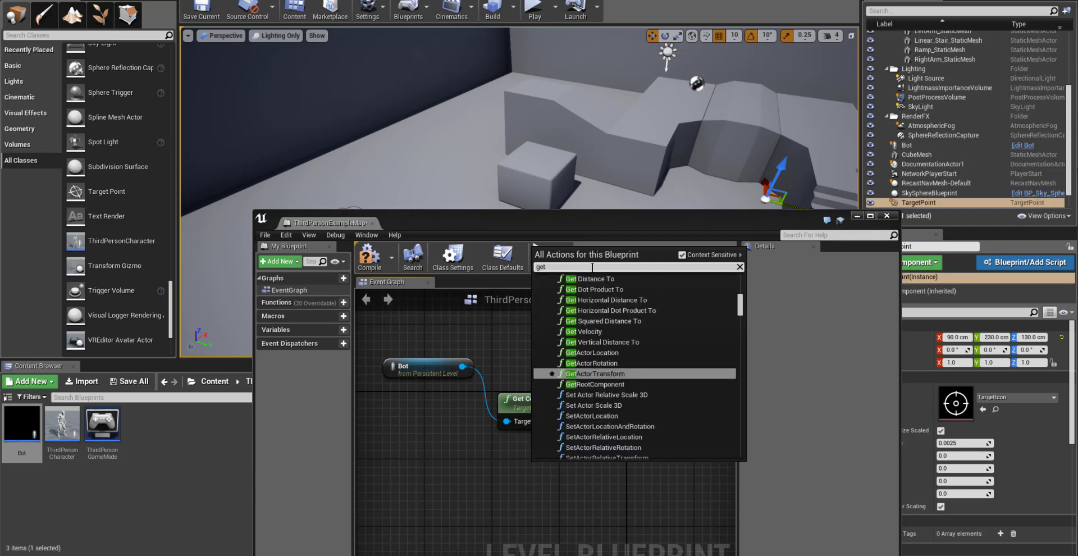
type(" ac")
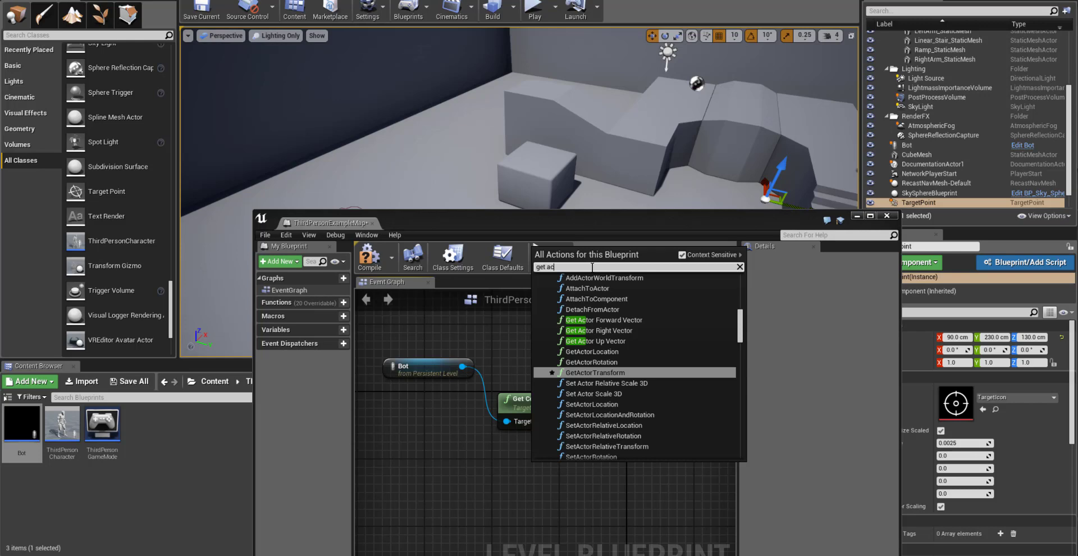
left_click(581, 352)
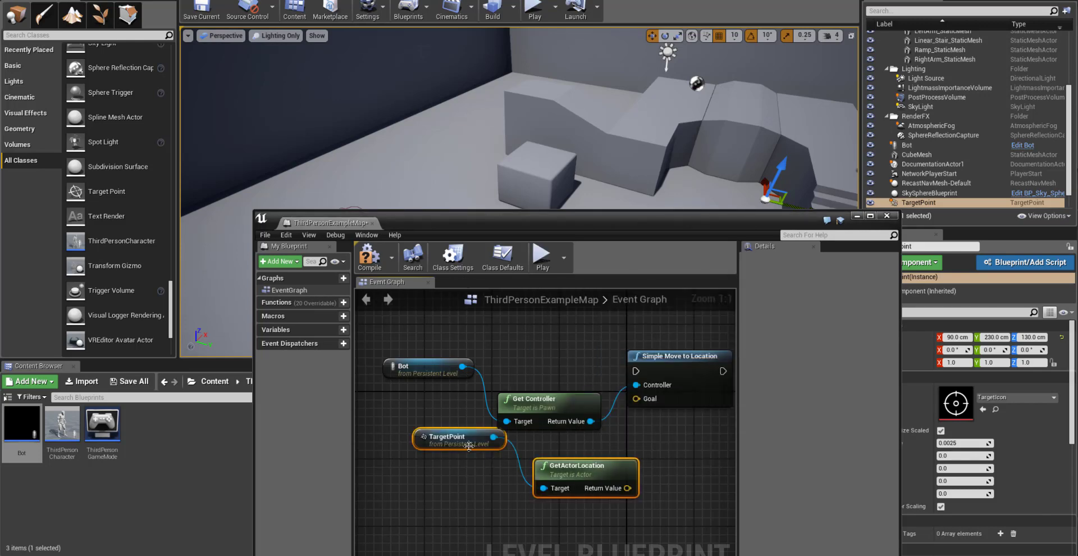
Arrange the graph with TargetPoint and GetActorLocation below the Bot nodes, and Get Controller in line between Bot and Simple Move to Location
left_click_drag(454, 442, 426, 496)
left_click(456, 483)
left_click_drag(436, 484, 432, 513)
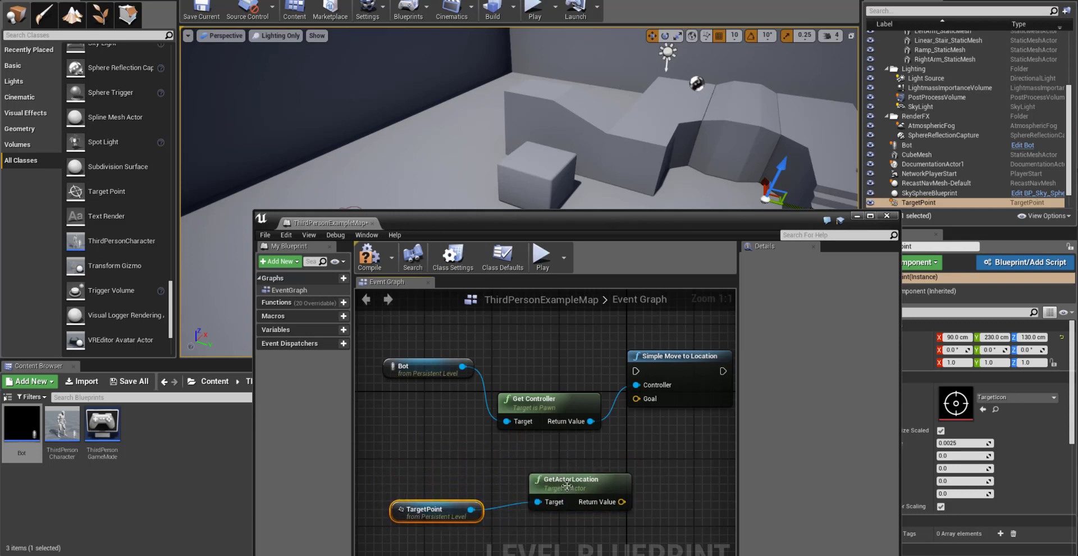
left_click_drag(570, 480, 539, 466)
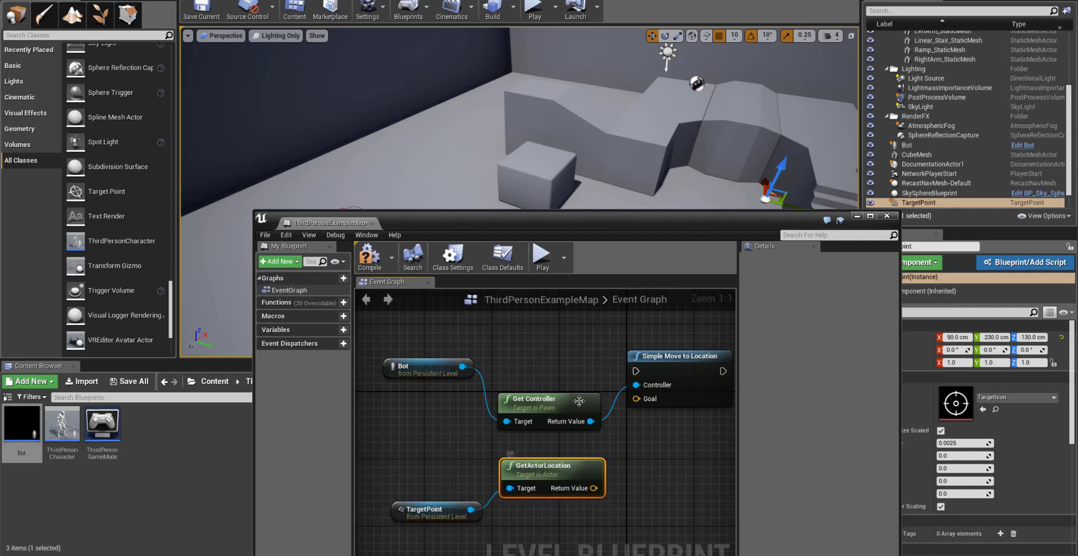
left_click_drag(575, 410, 637, 385)
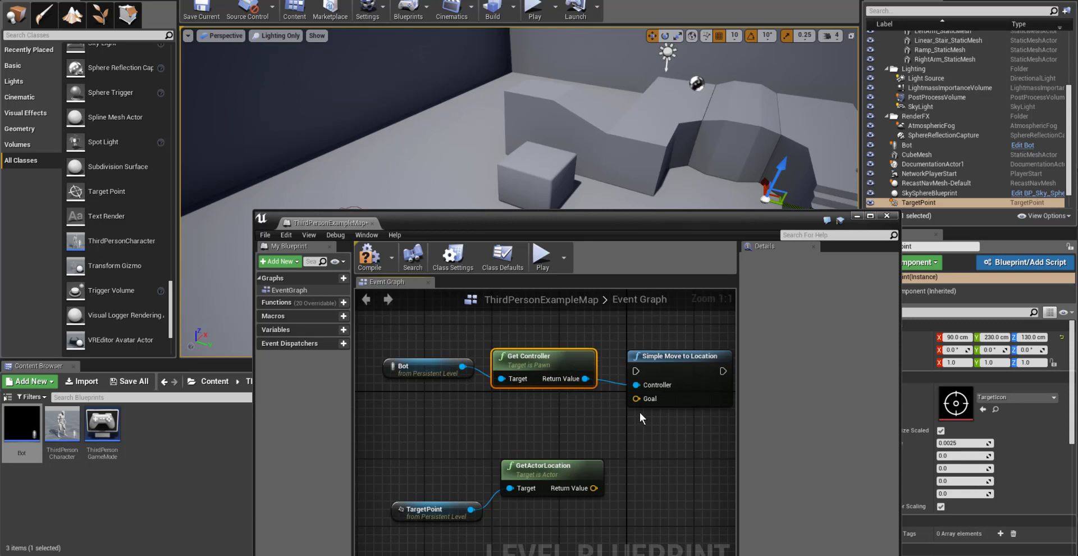
left_click_drag(675, 357, 684, 364)
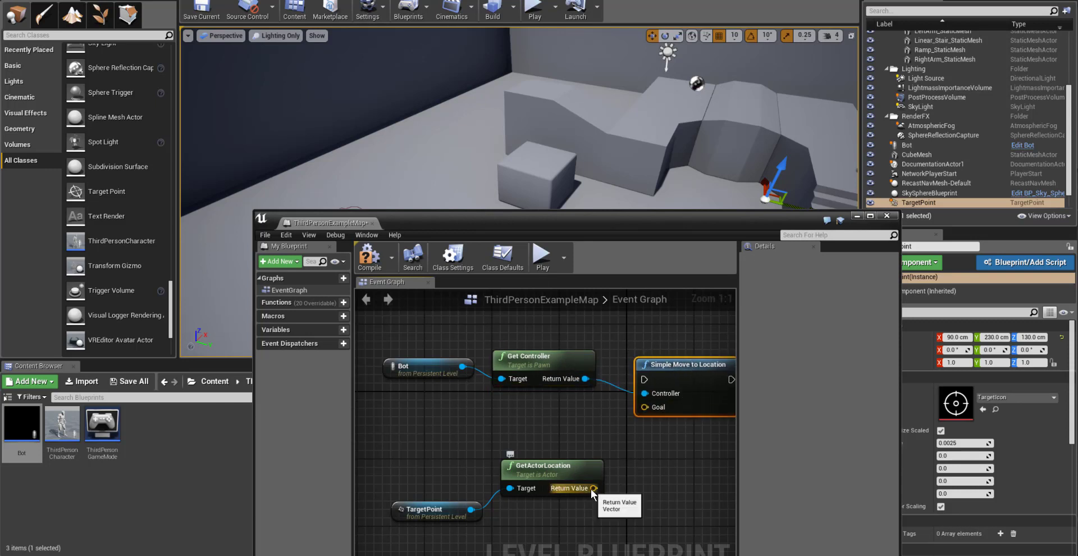
Connect GetActorLocation's Return Value to Simple Move to Location's Goal input, and tidy the spacing of the surrounding nodes
left_click_drag(594, 488, 645, 408)
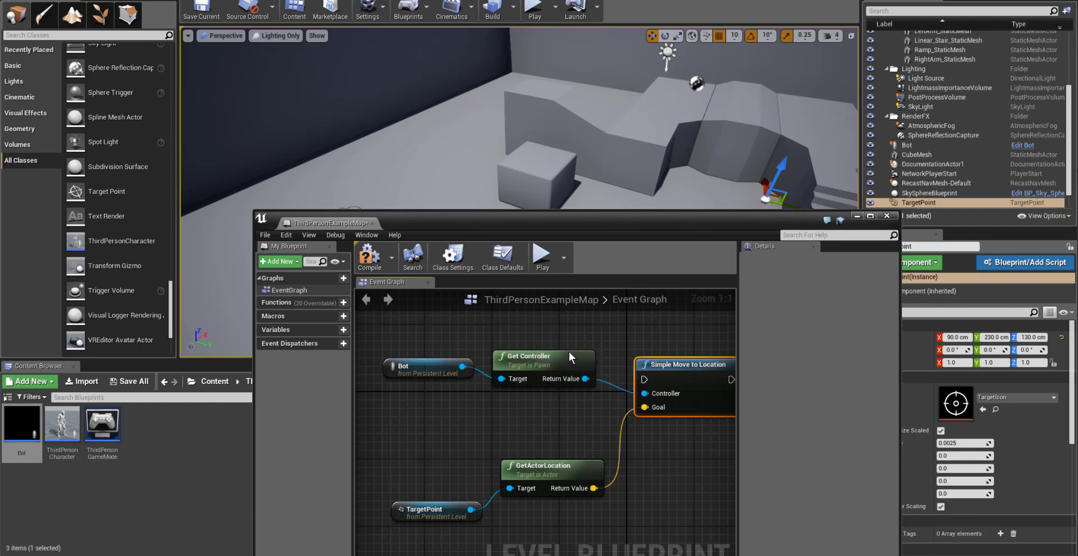
left_click_drag(570, 352, 541, 350)
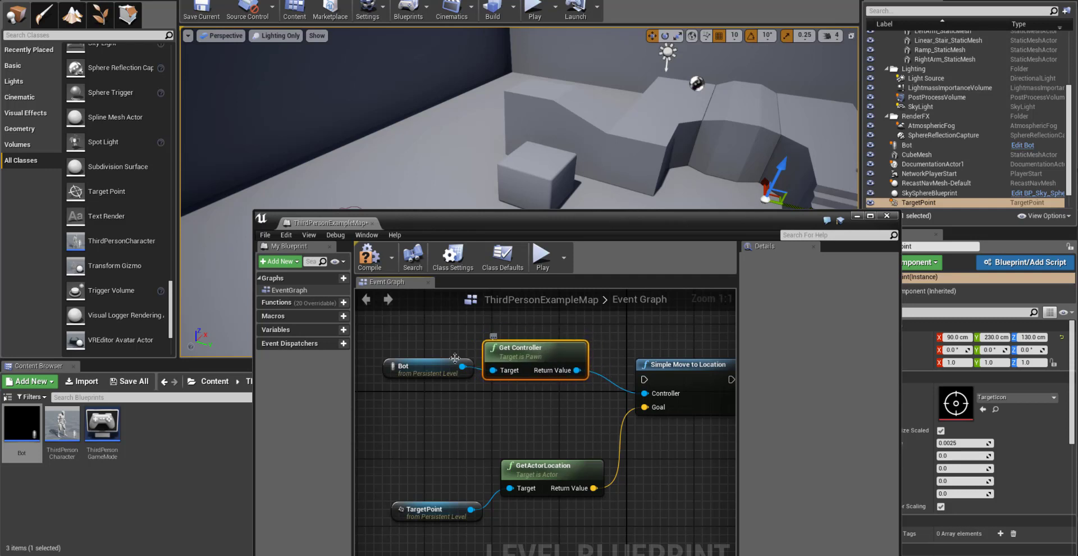
left_click_drag(429, 369, 425, 371)
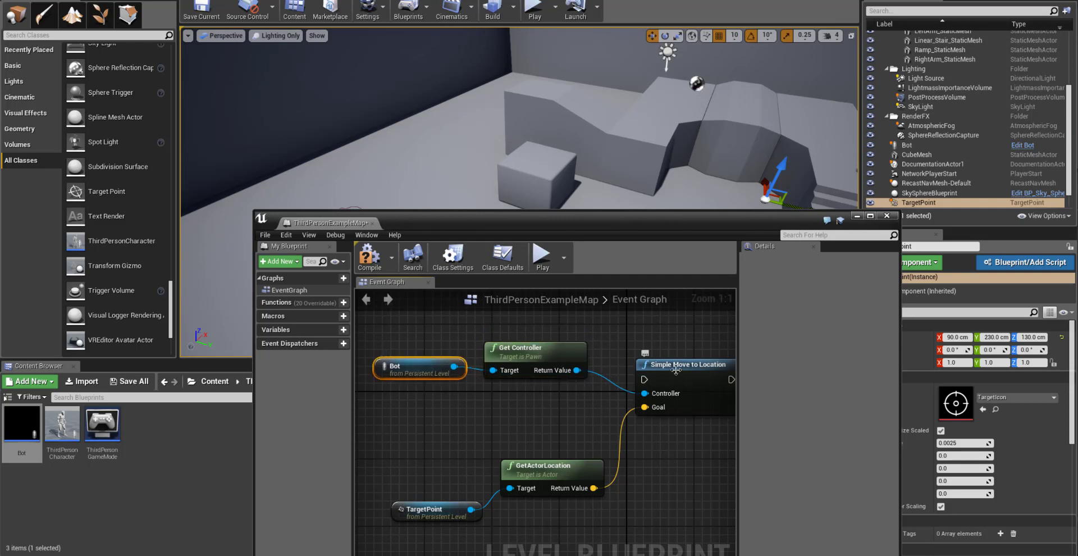
left_click_drag(675, 359, 673, 371)
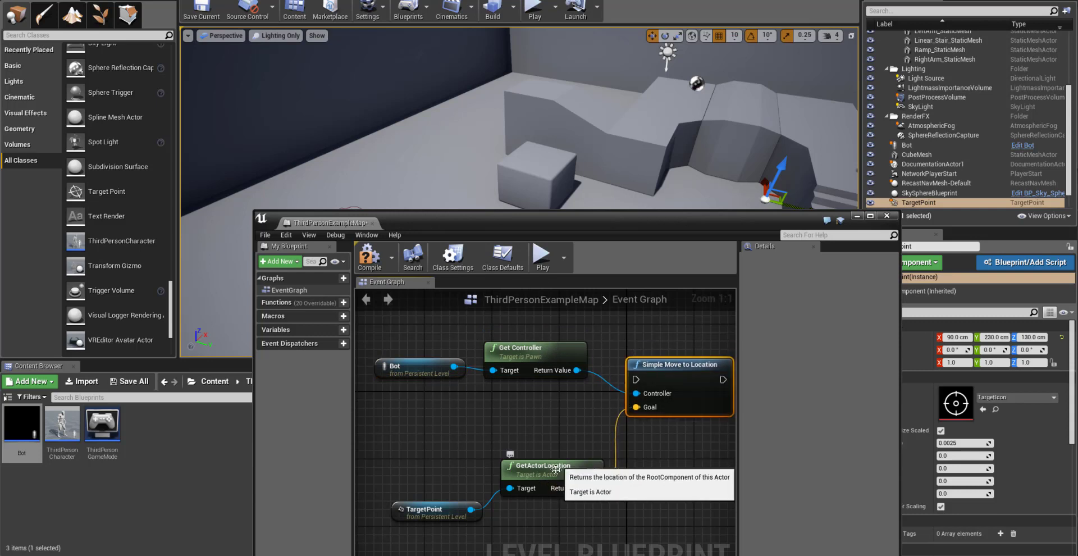
left_click_drag(415, 515, 393, 505)
left_click_drag(557, 463, 546, 459)
left_click(409, 502)
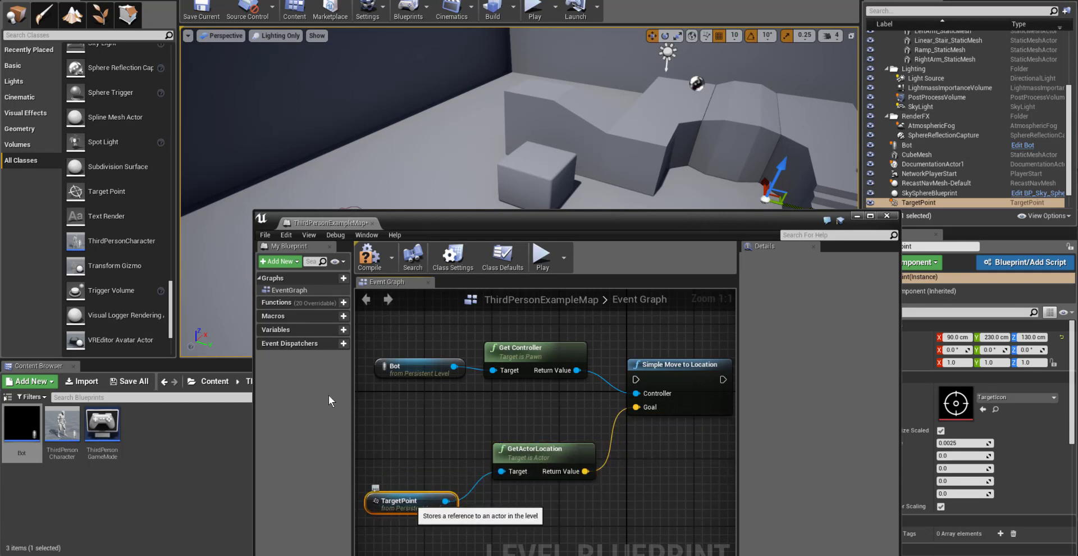
right_click_drag(582, 361, 599, 379)
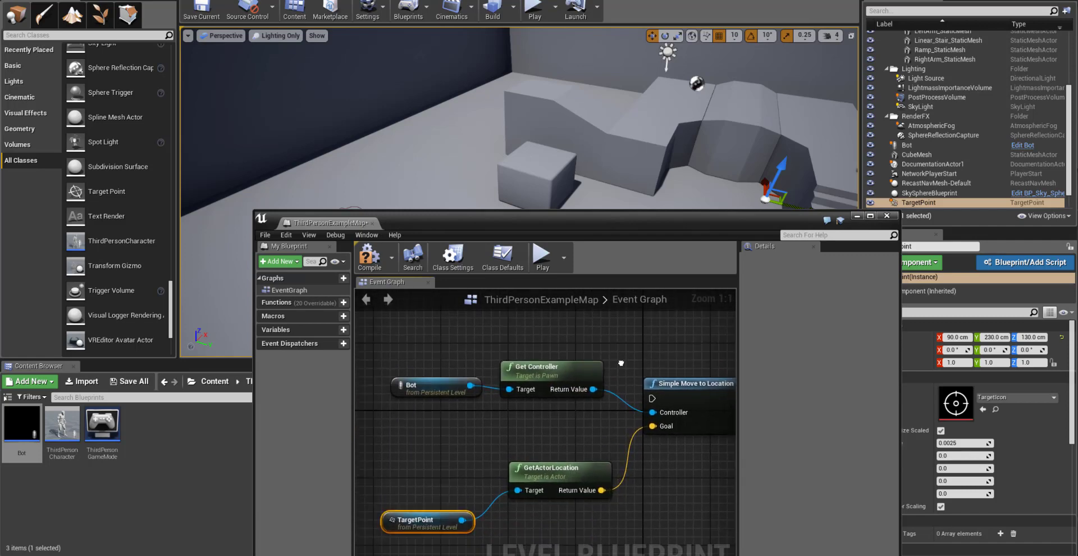
left_click_drag(564, 364, 565, 388)
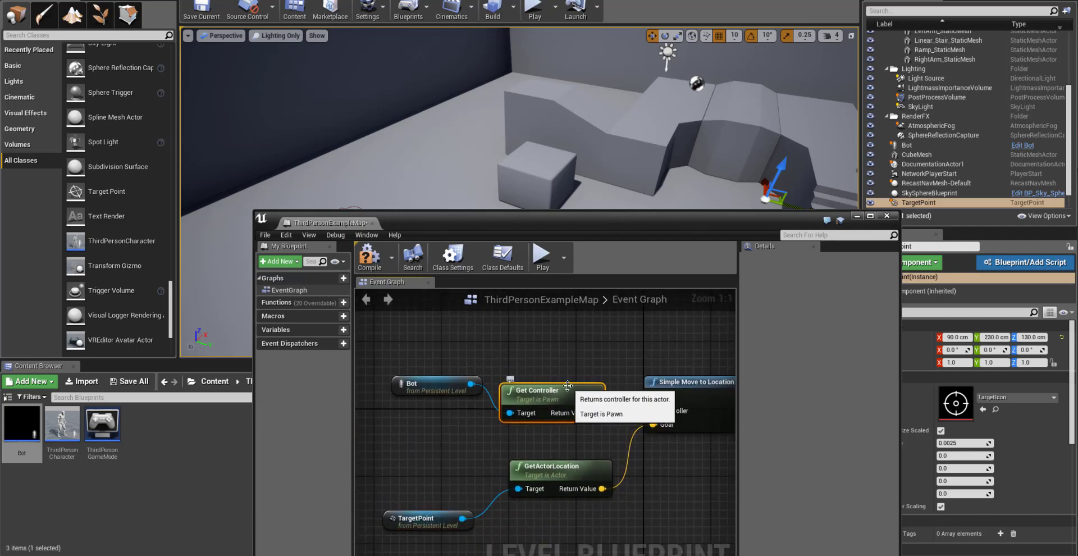
left_click(630, 386)
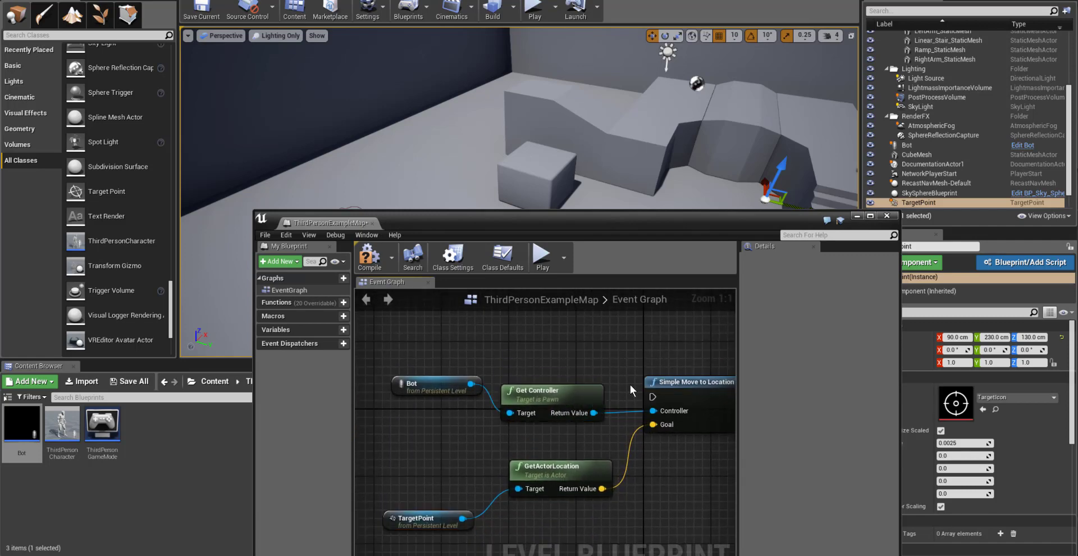
Add an Event BeginPlay node above Get Controller and connect its execution output to Simple Move to Location
right_click_drag(625, 348, 584, 426)
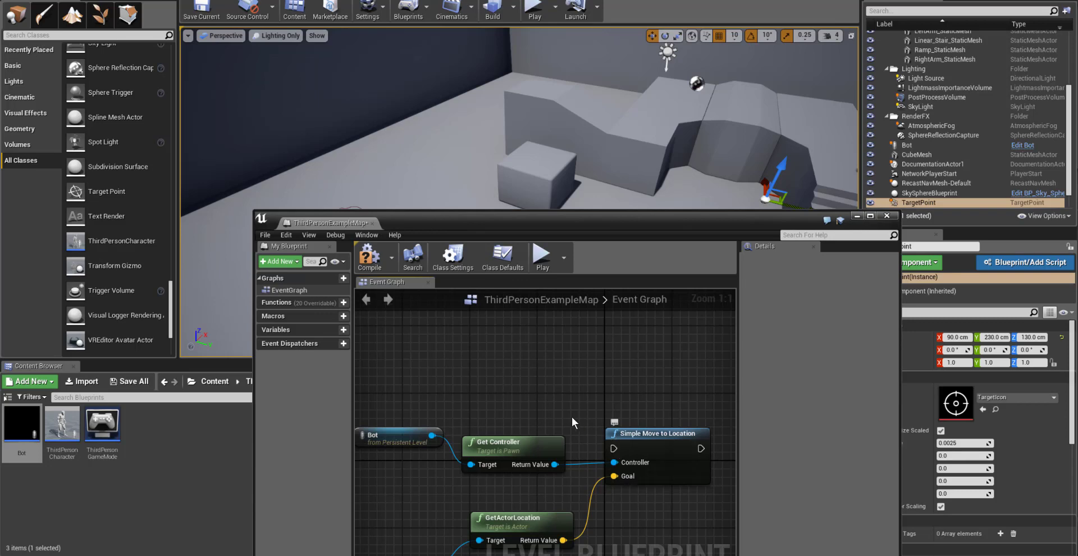
right_click(504, 365)
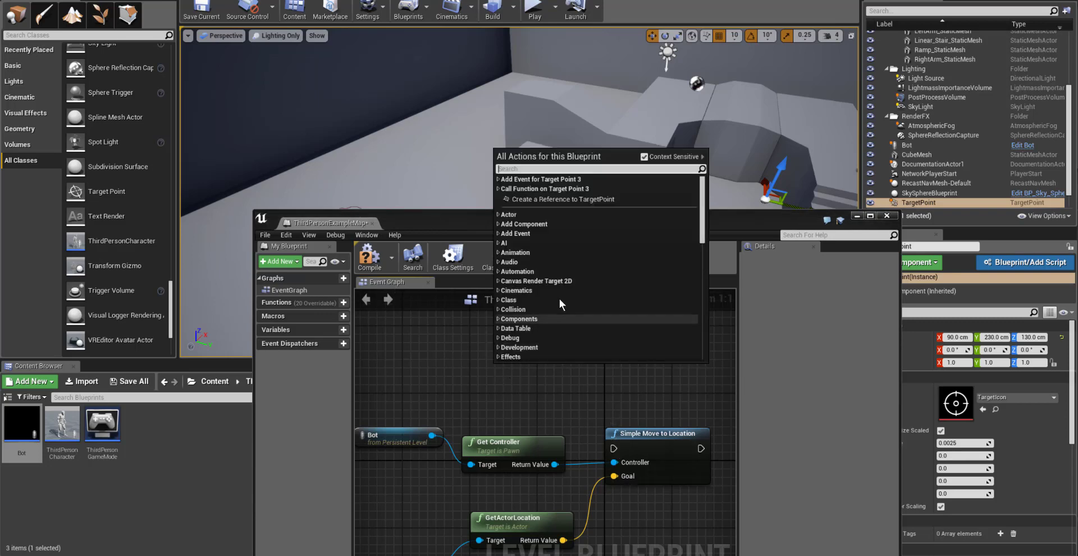
left_click(555, 406)
right_click(534, 330)
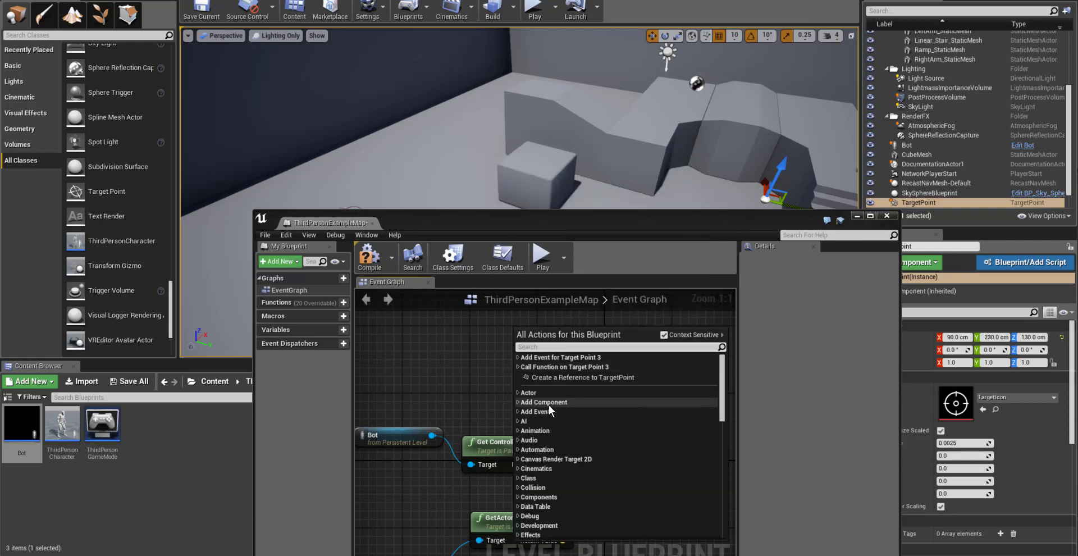
left_click(517, 412)
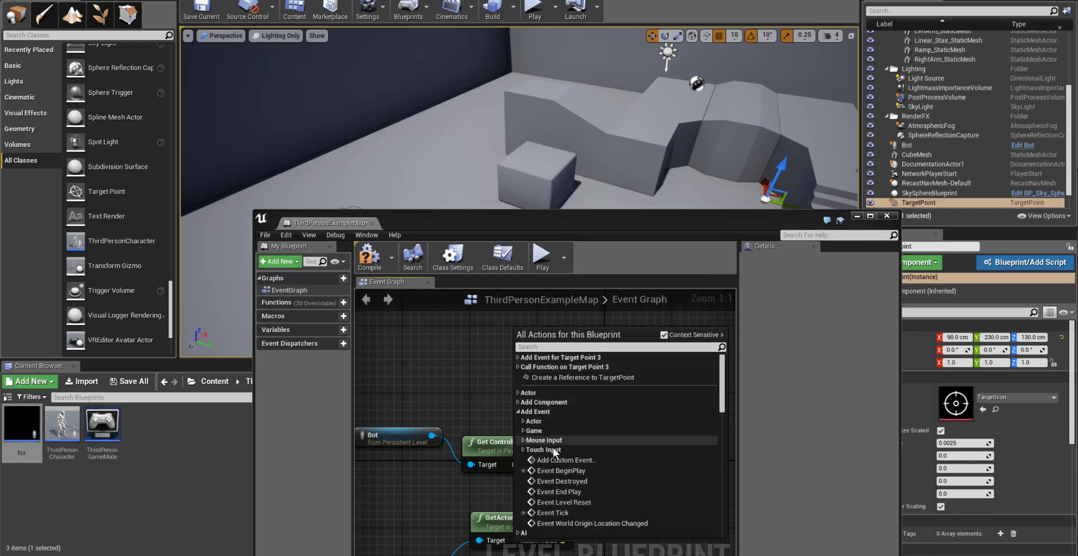
left_click(554, 470)
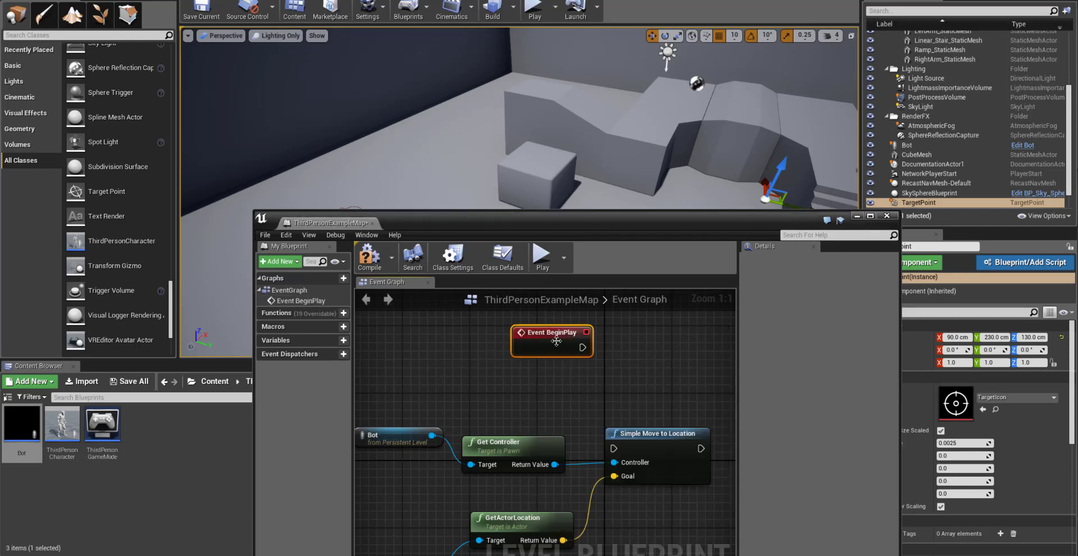
left_click_drag(548, 335, 522, 336)
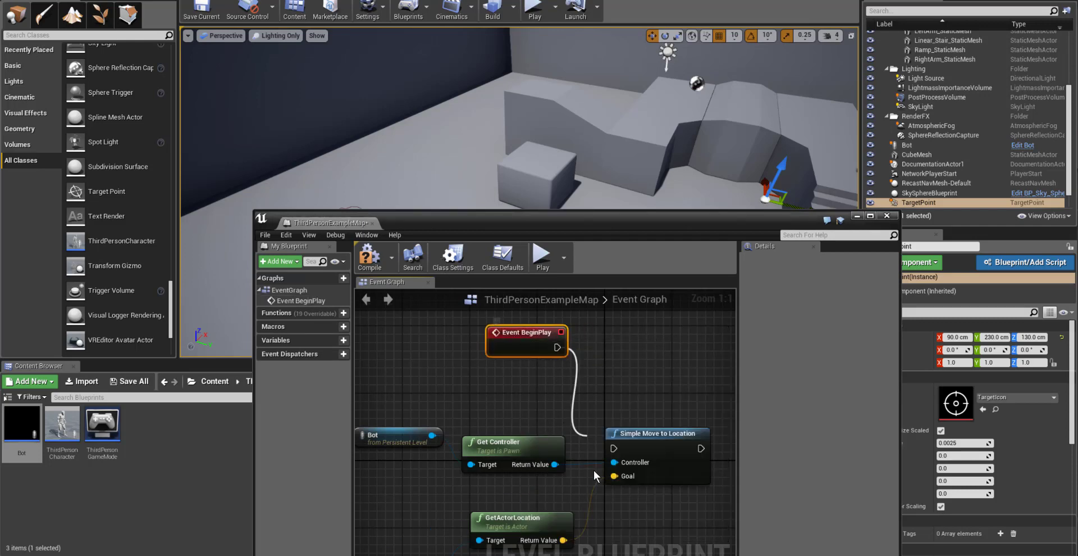
left_click_drag(594, 470, 613, 448)
left_click(648, 411)
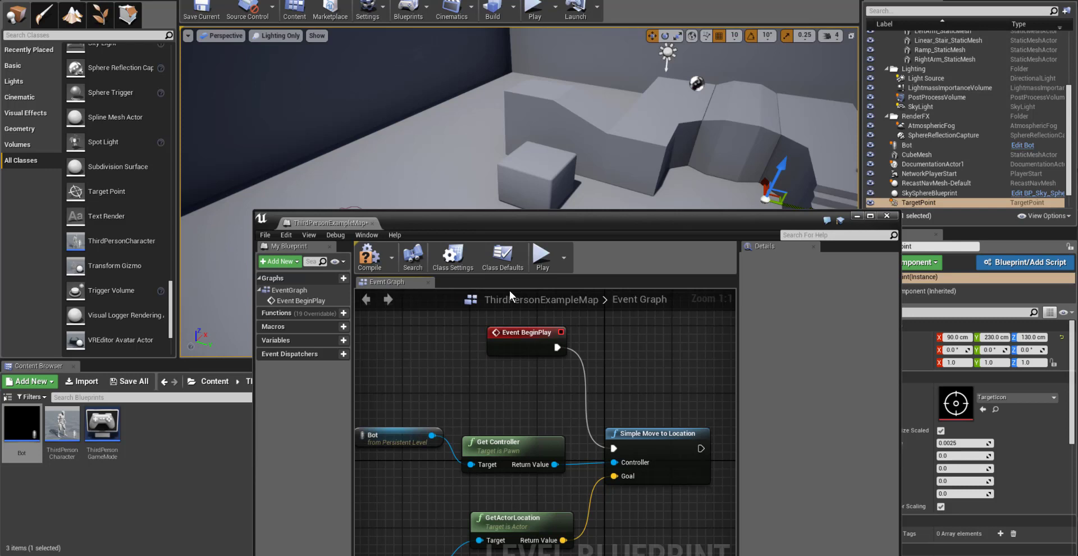
Play the level to check the Bot's movement, stop the simulation and close the level blueprint
left_click_drag(767, 215, 806, 266)
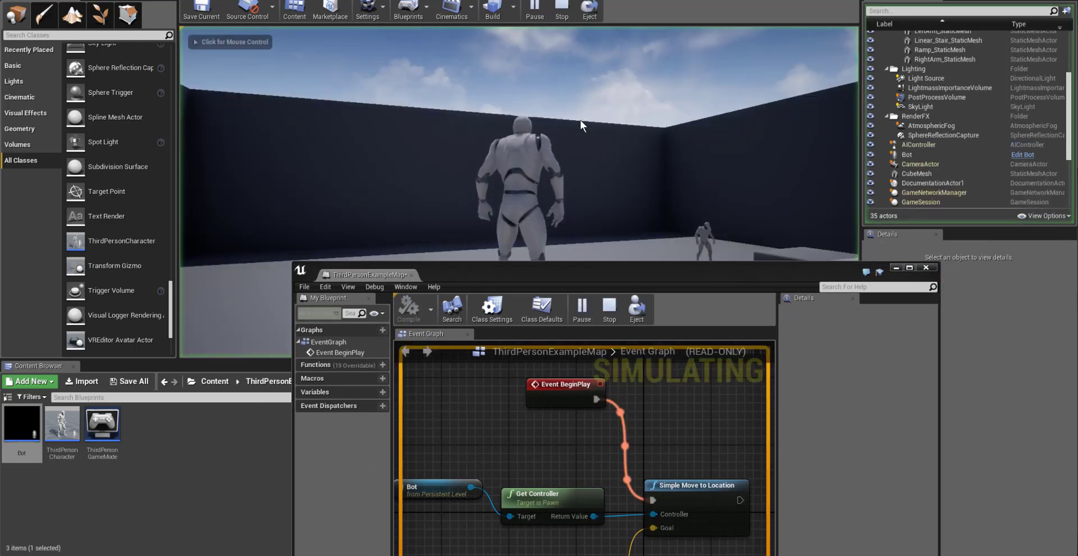
left_click_drag(594, 265, 375, 177)
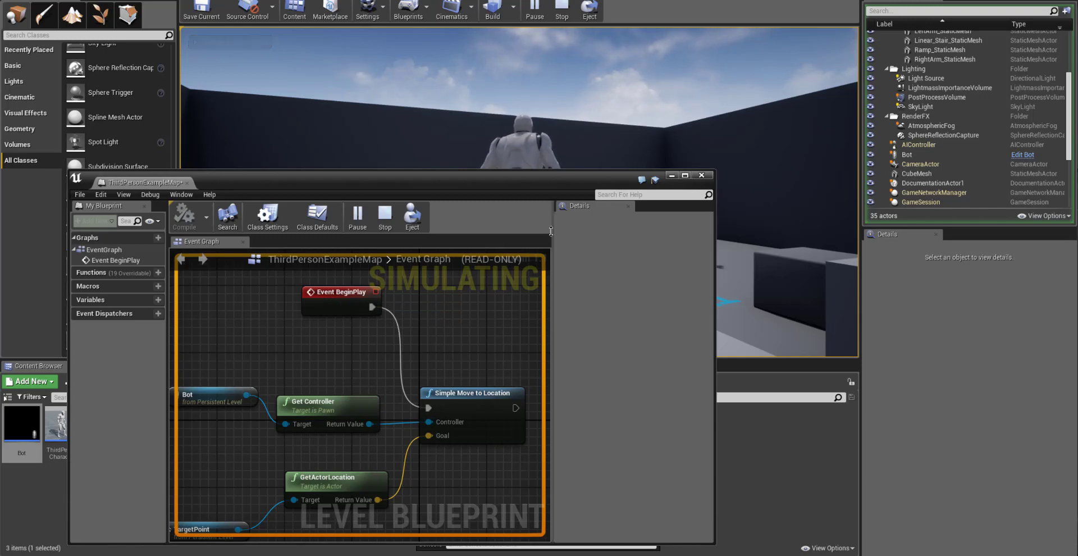
left_click_drag(557, 190, 647, 249)
left_click(563, 13)
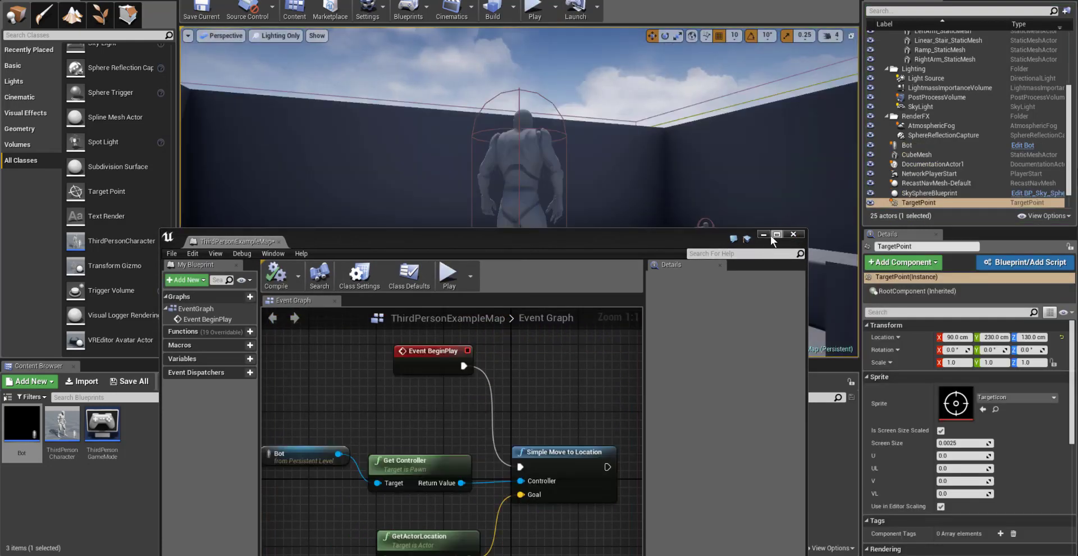
left_click(793, 233)
Place a Nav Mesh Bounds Volume on the open floor, at about X -740, Y 560, Z 230 cm
scroll(519, 190, "down", 3)
right_click_drag(532, 227, 583, 334)
key("e")
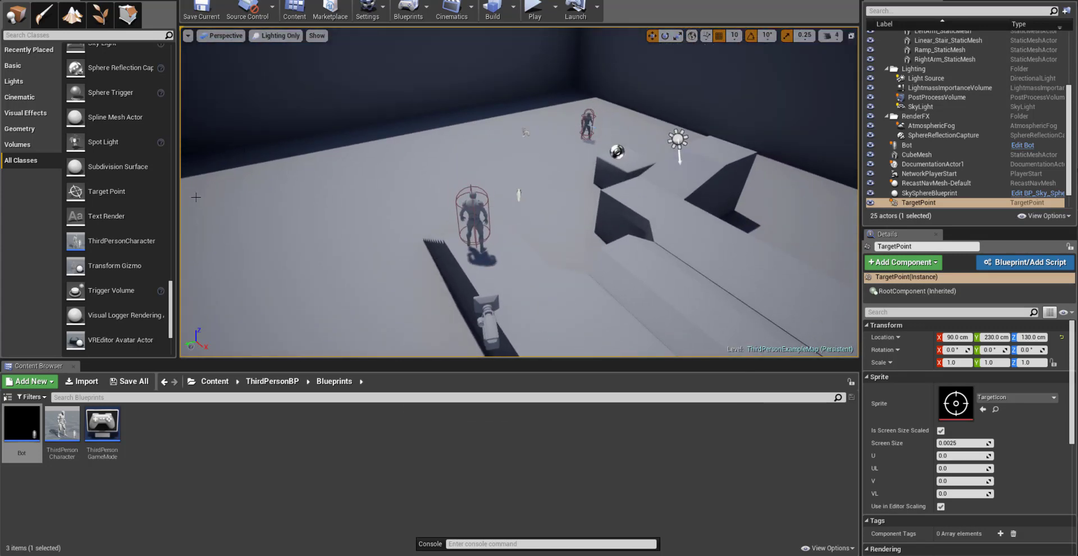
scroll(137, 219, "up", 1)
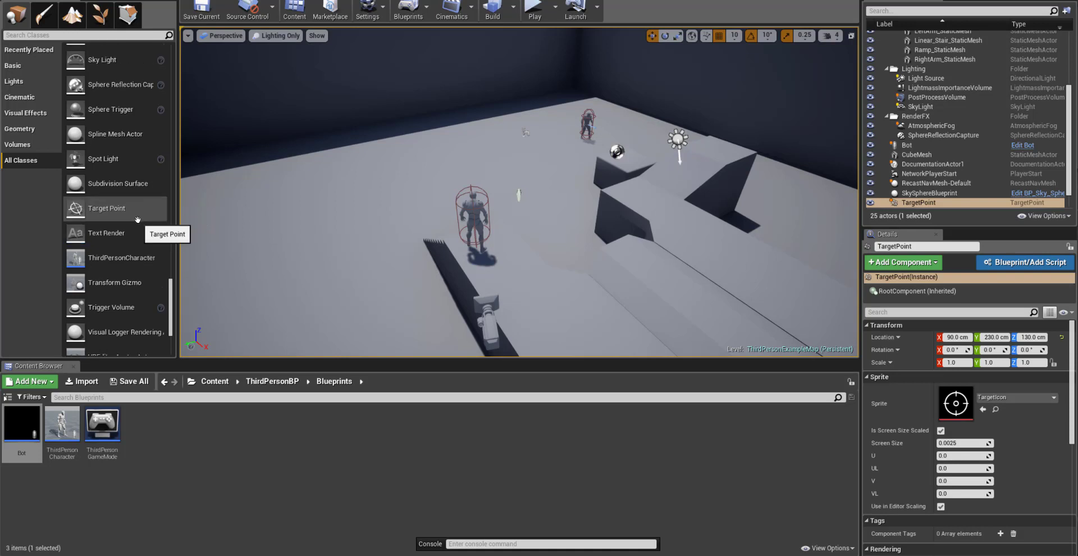
scroll(137, 219, "up", 6)
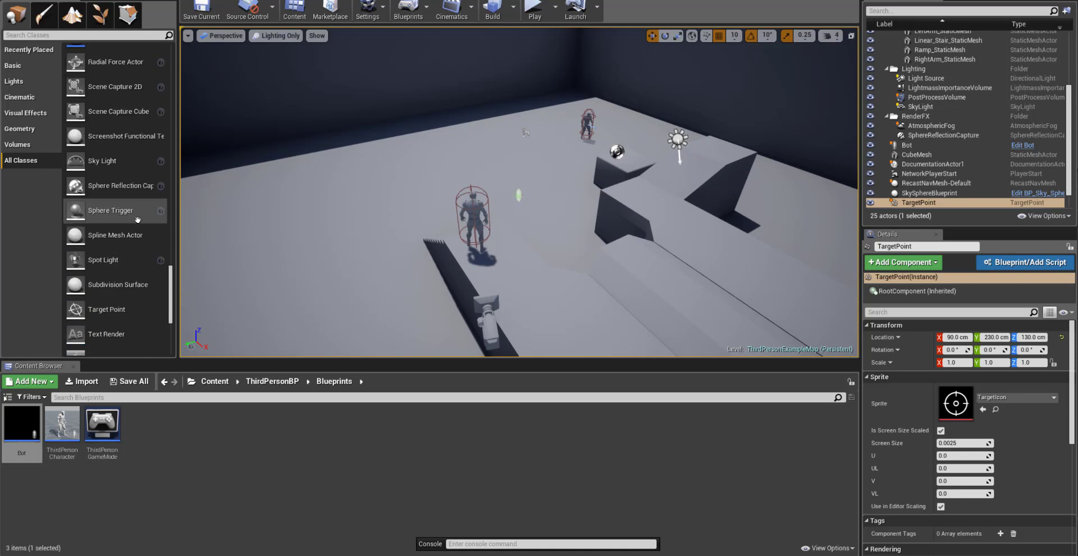
scroll(137, 219, "up", 9)
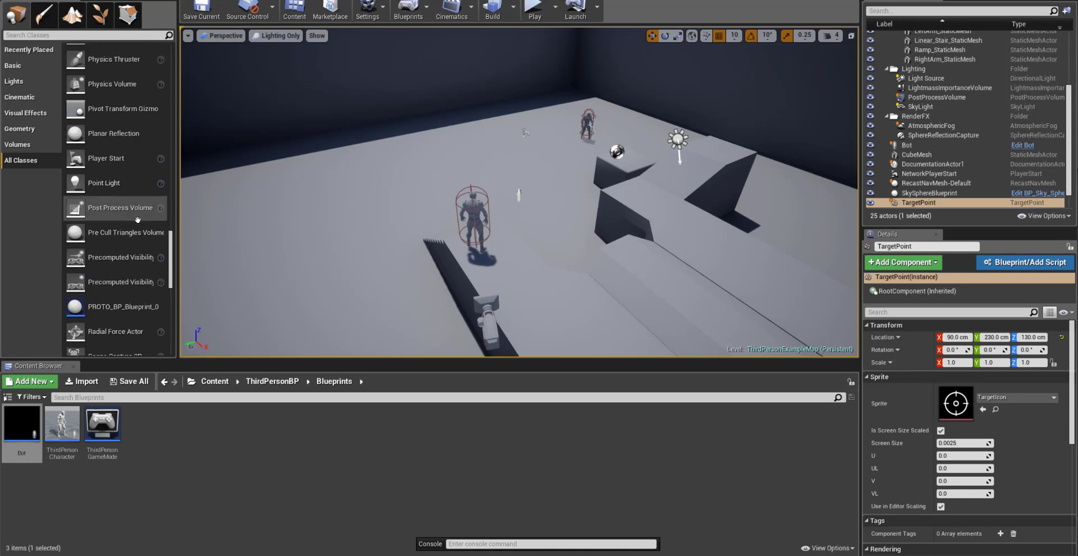
scroll(137, 219, "up", 8)
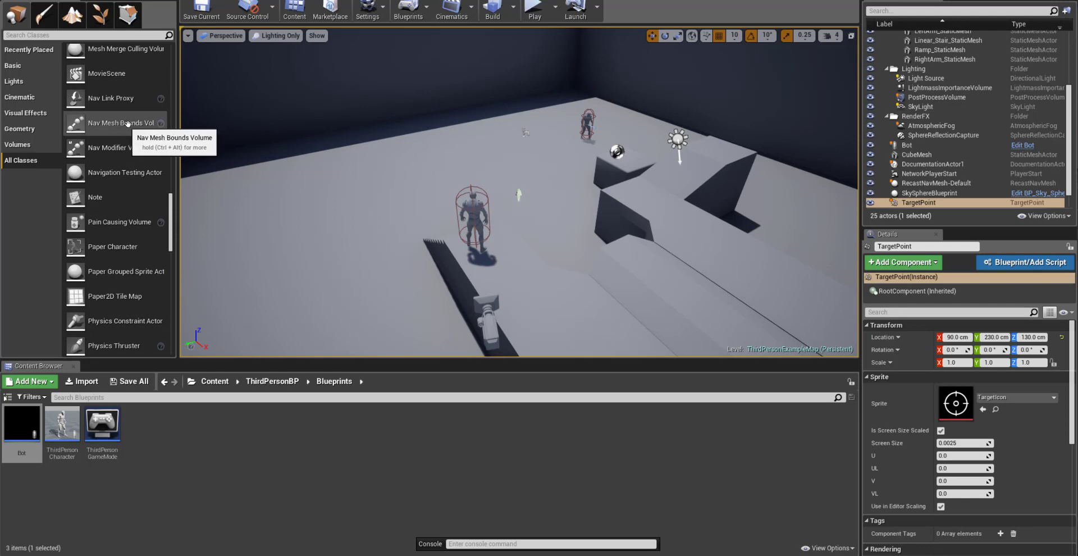
left_click_drag(128, 123, 384, 201)
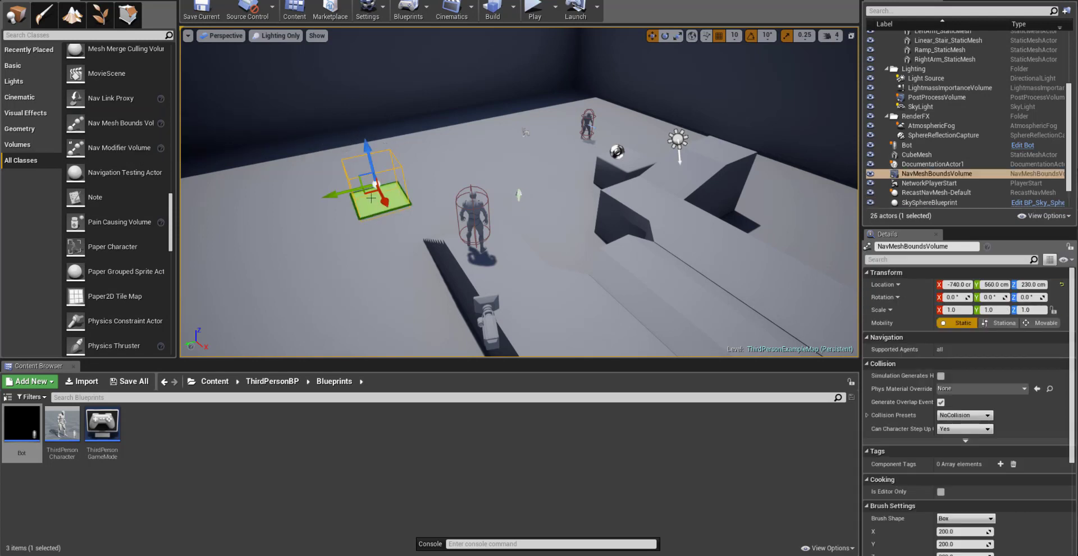
Scale the NavMeshBoundsVolume to X 11, Y 9.25, move it to about X -450, Y -150 cm and display the navigation mesh
key("p")
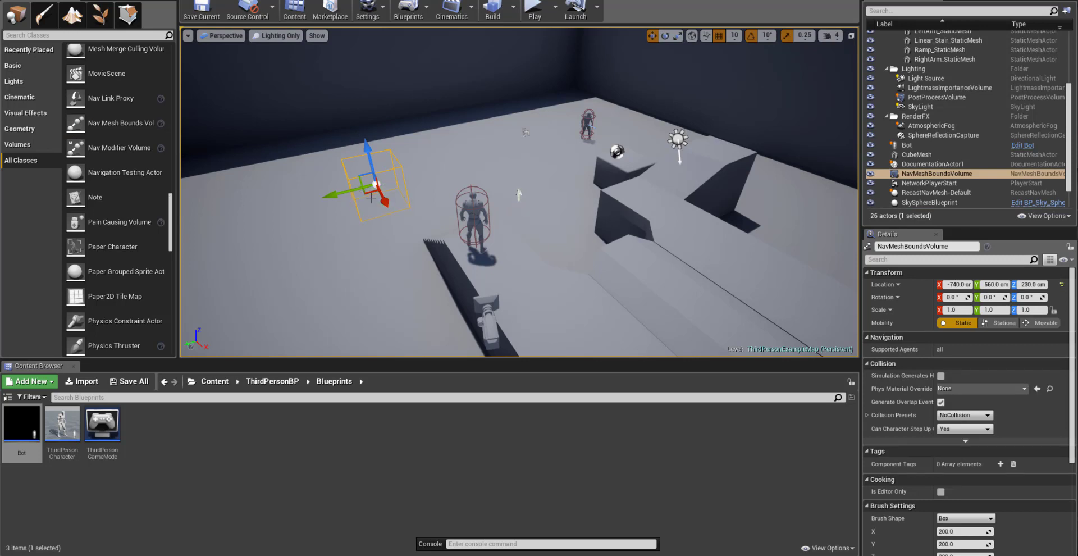
key("e")
key("r")
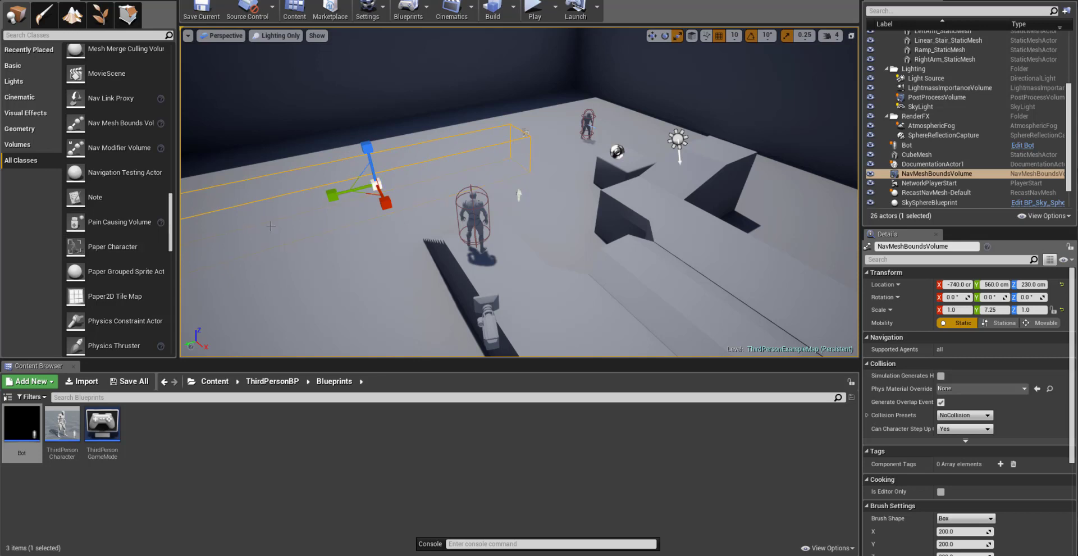
left_click_drag(383, 203, 726, 447)
left_click_drag(332, 196, 533, 187)
key("w")
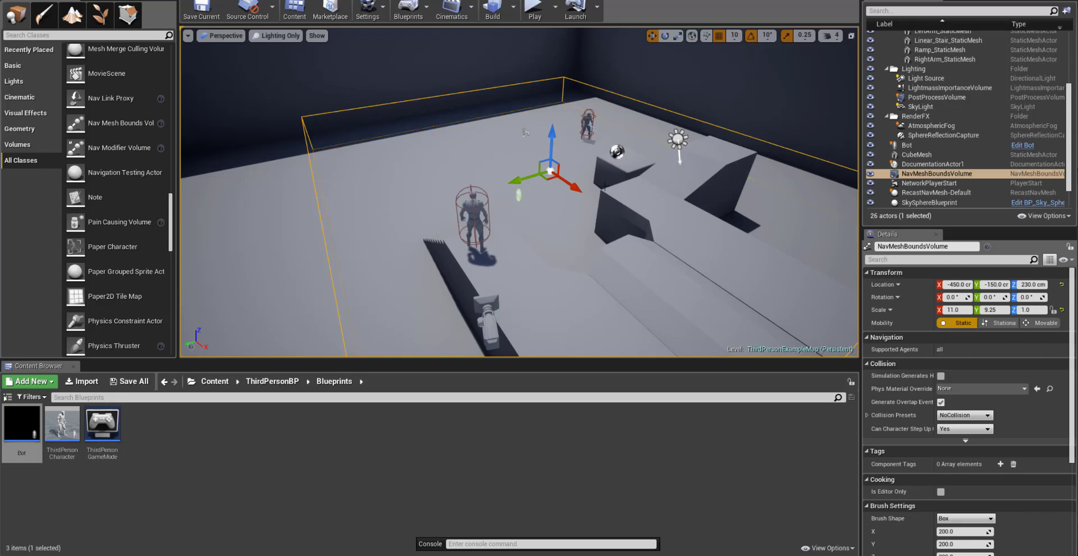
key("p")
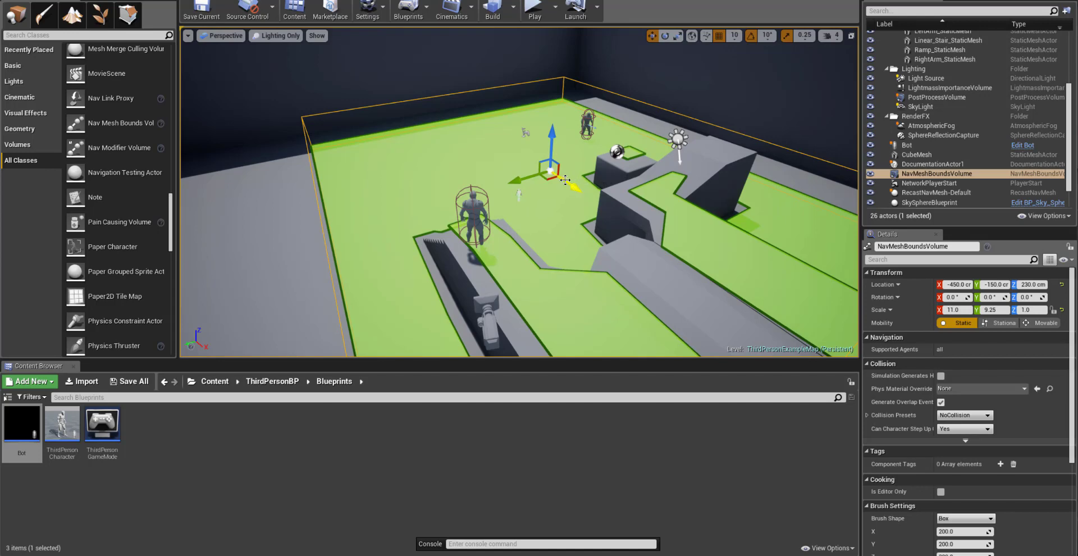
Reduce the NavMeshBoundsVolume's X scale to 6.5 and move it along X to about -660 cm
scroll(565, 180, "down", 3)
right_click_drag(564, 180, 486, 232)
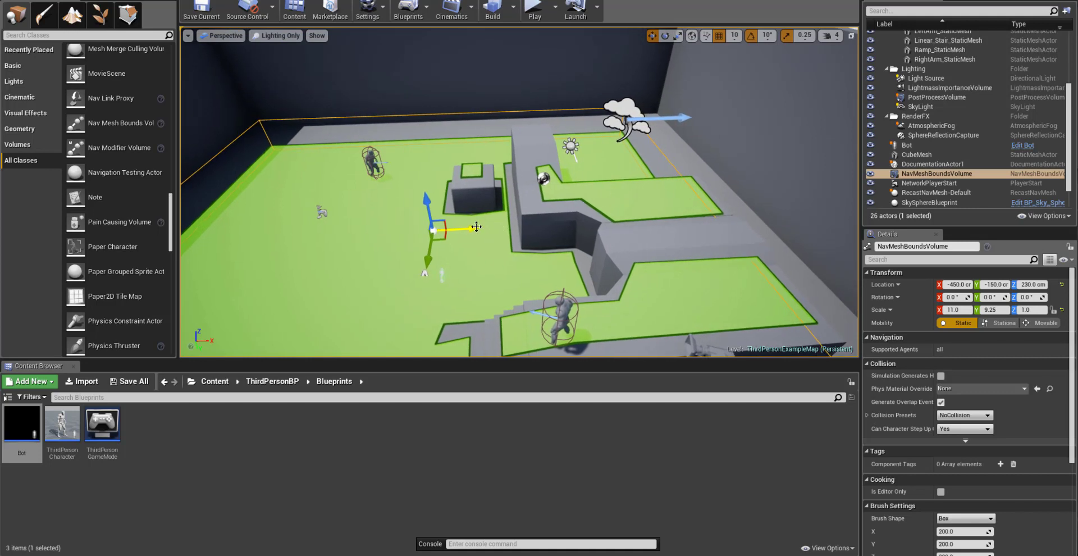
key("e")
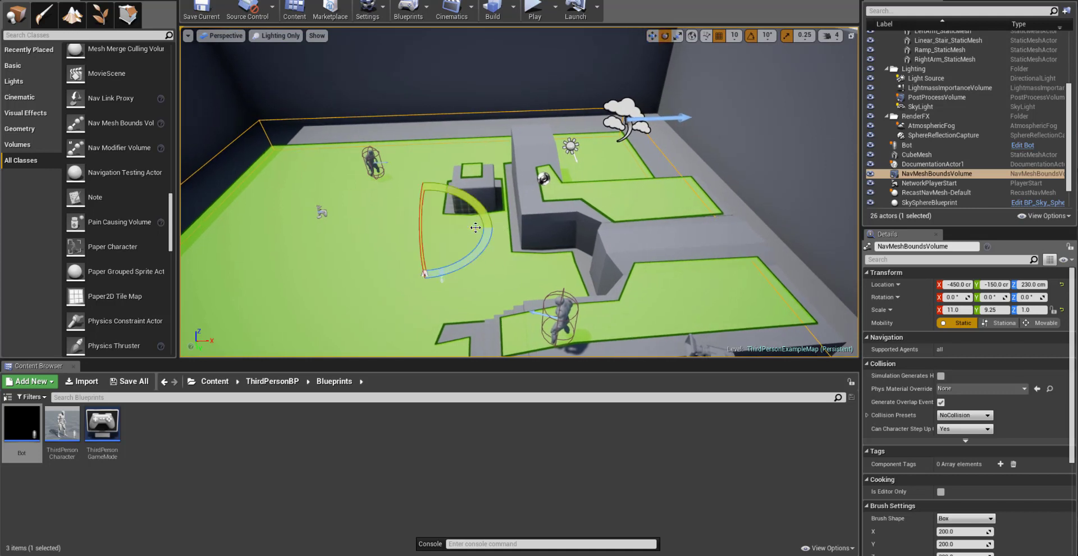
key("r")
mouse_move(474, 229)
left_mouse_down()
mouse_move(456, 228)
mouse_move(483, 228)
left_mouse_up()
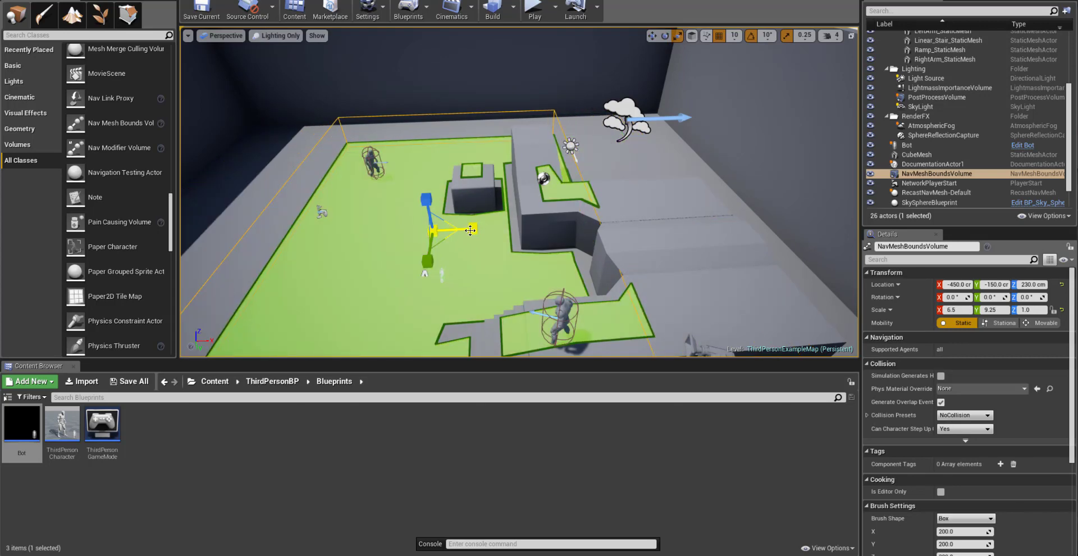
key("w")
left_click_drag(474, 228, 424, 230)
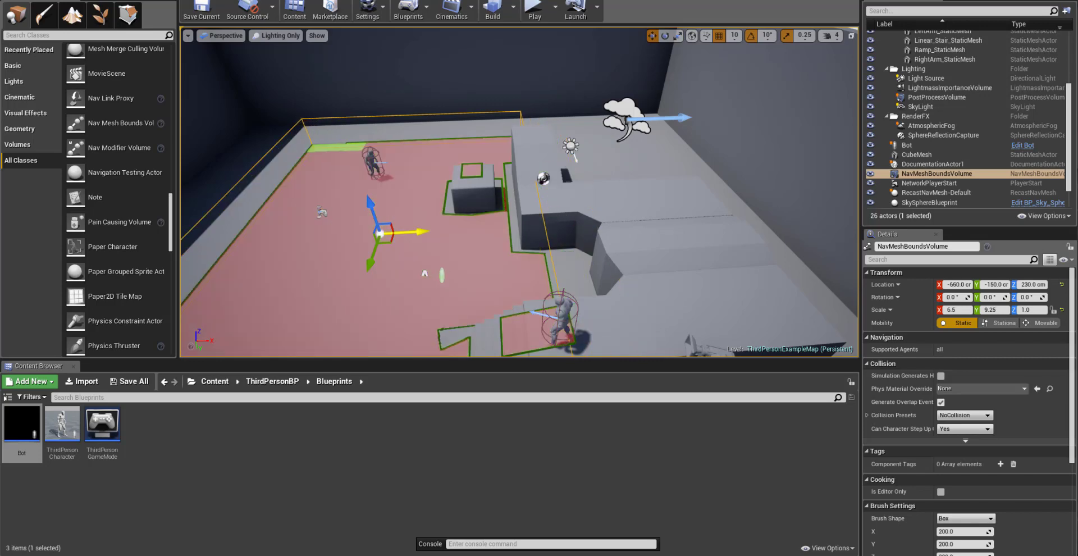
Move the Target Point onto the navigable floor near the stairs, at about X 90, Y 50, Z -10 cm, and play the level
right_click_drag(520, 192, 690, 189)
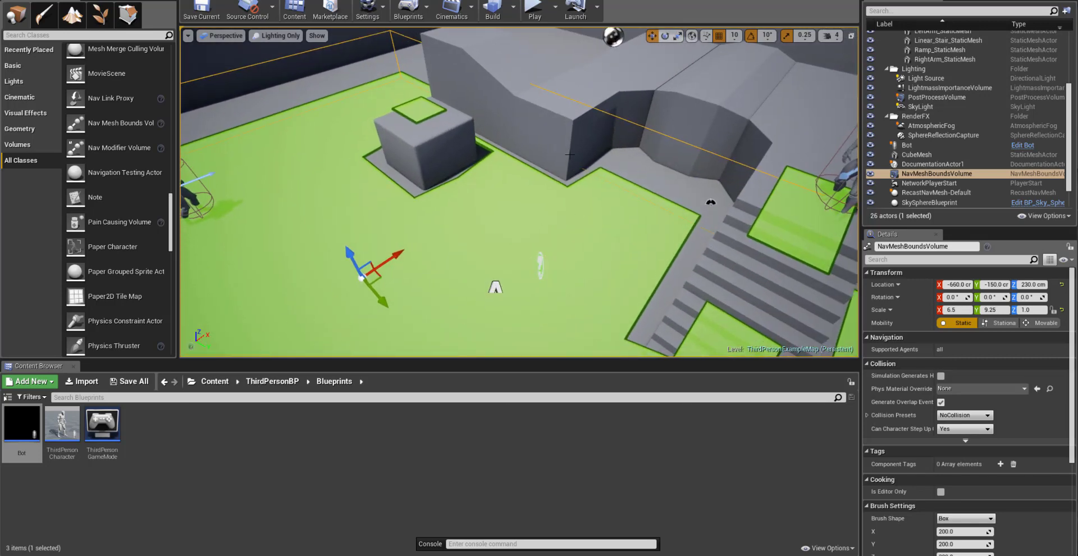
left_click(711, 202)
left_click_drag(734, 201, 627, 158)
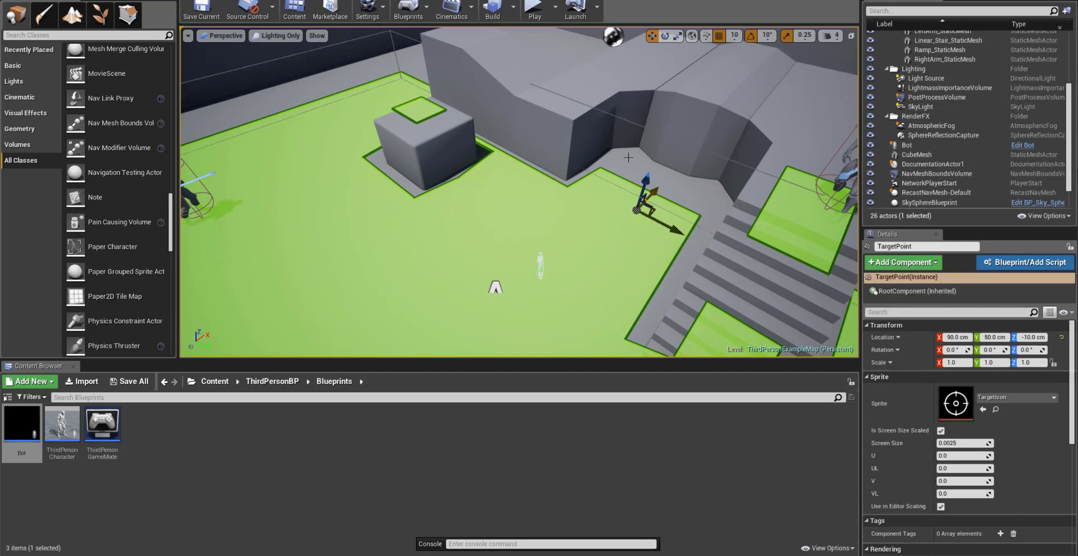
left_click(534, 9)
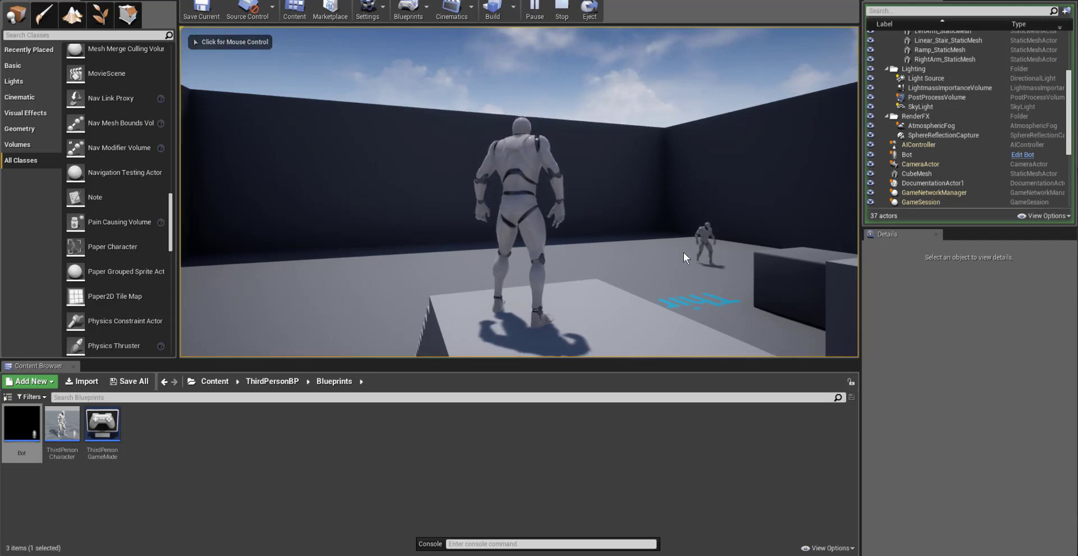
End the play session and open the Level Blueprint's event graph
left_click(709, 247)
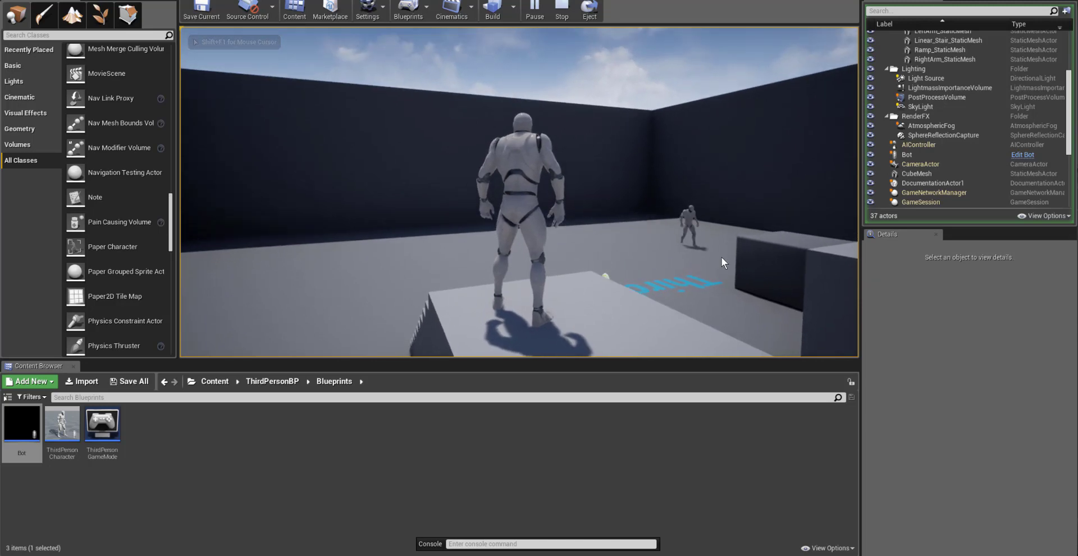
key("Escape")
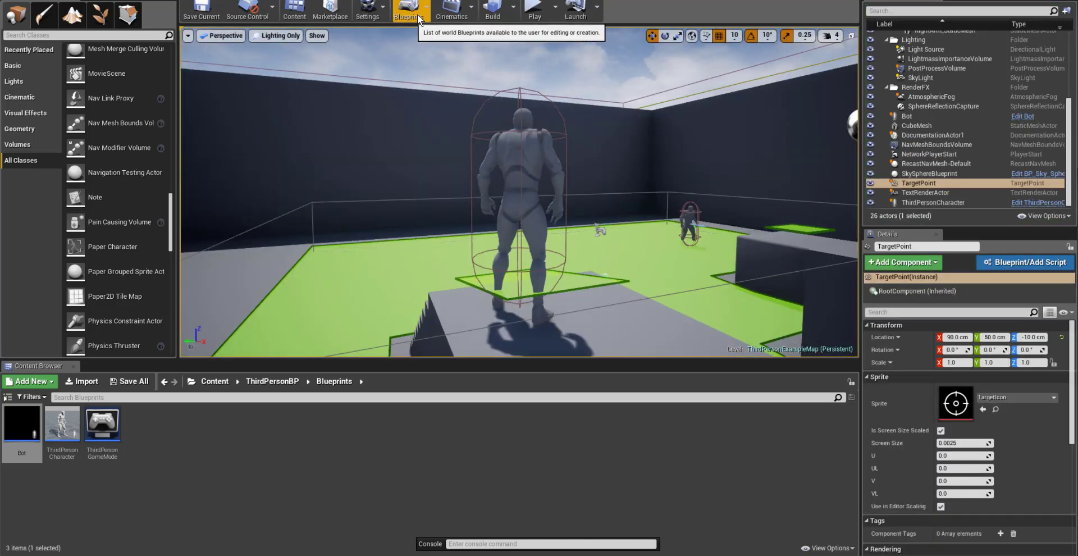
left_click(399, 17)
left_click(441, 96)
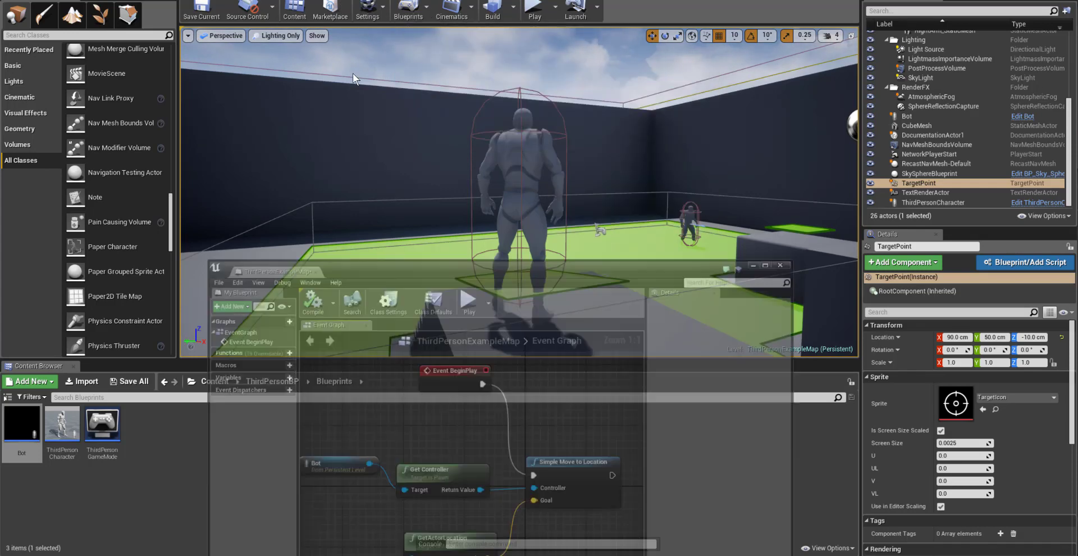
left_click_drag(515, 233, 645, 122)
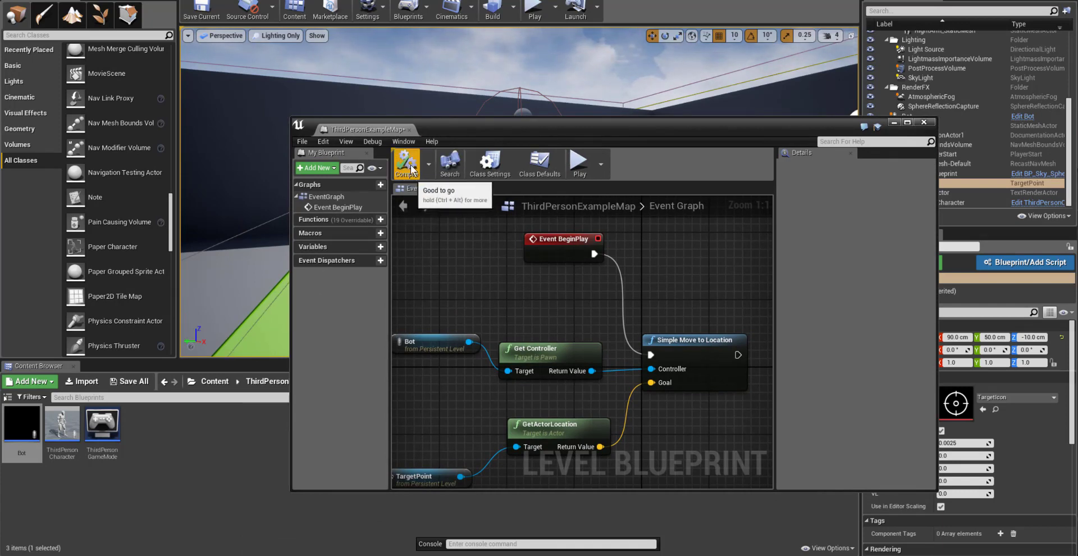
Play the level beside the Level Blueprint and examine the running BeginPlay to Simple Move to Location chain
left_click_drag(528, 130, 573, 310)
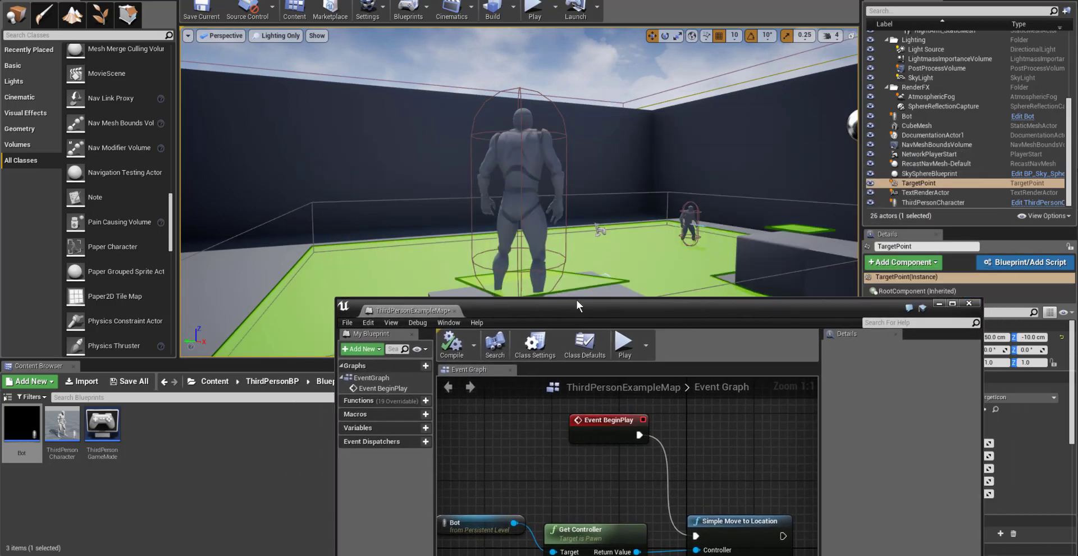
right_click_drag(519, 191, 570, 241)
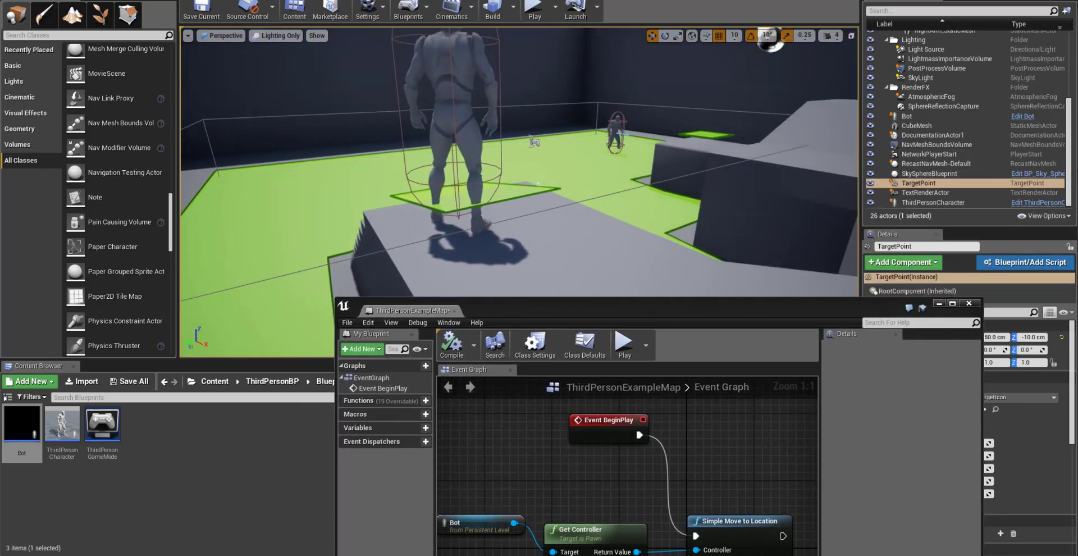
left_click(535, 9)
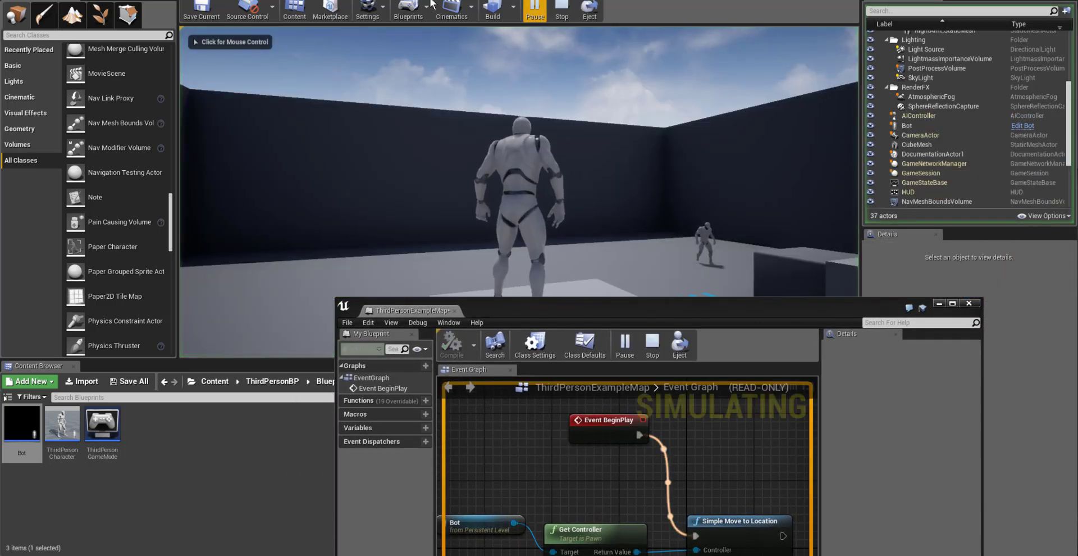
left_click_drag(696, 307, 687, 160)
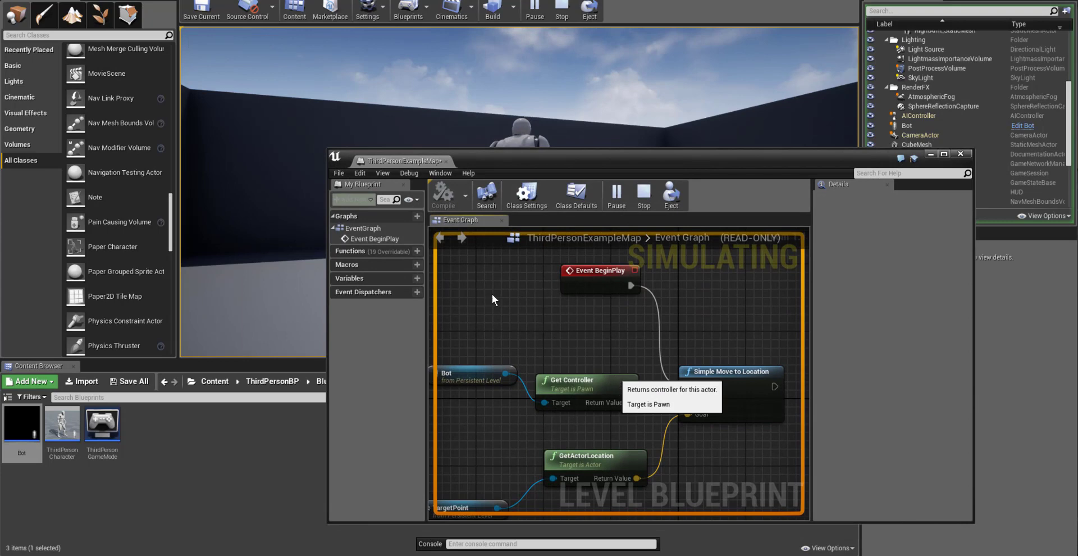
scroll(635, 362, "down", 1)
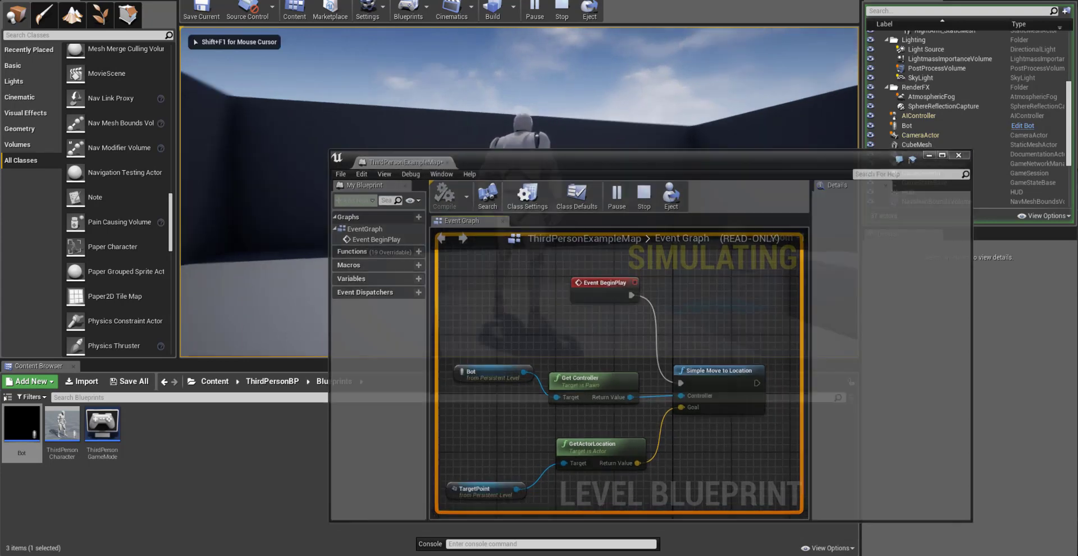
Close the Level Blueprint, walk the player character forward in the running level and stop playing
left_click(959, 154)
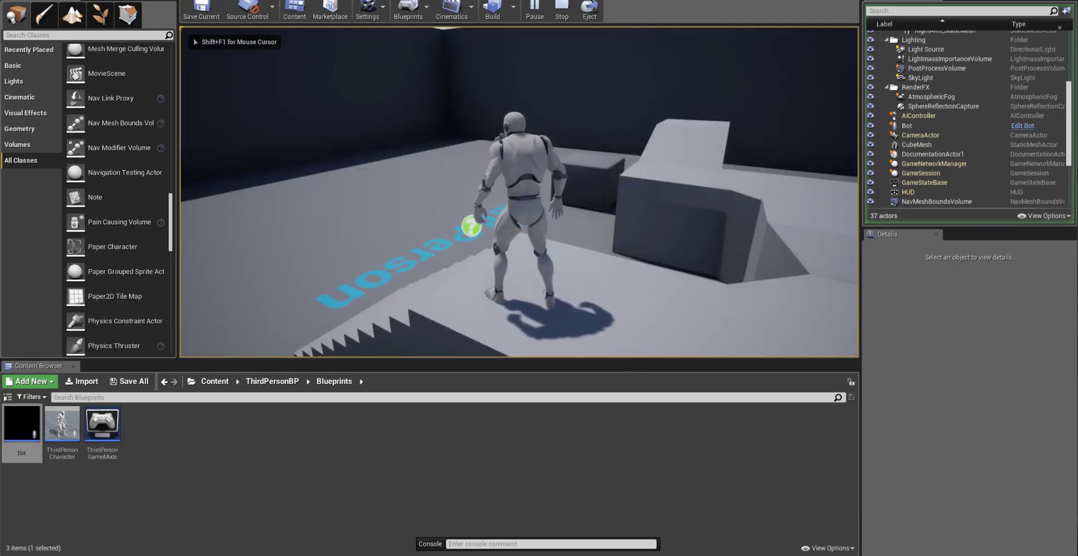
key("w")
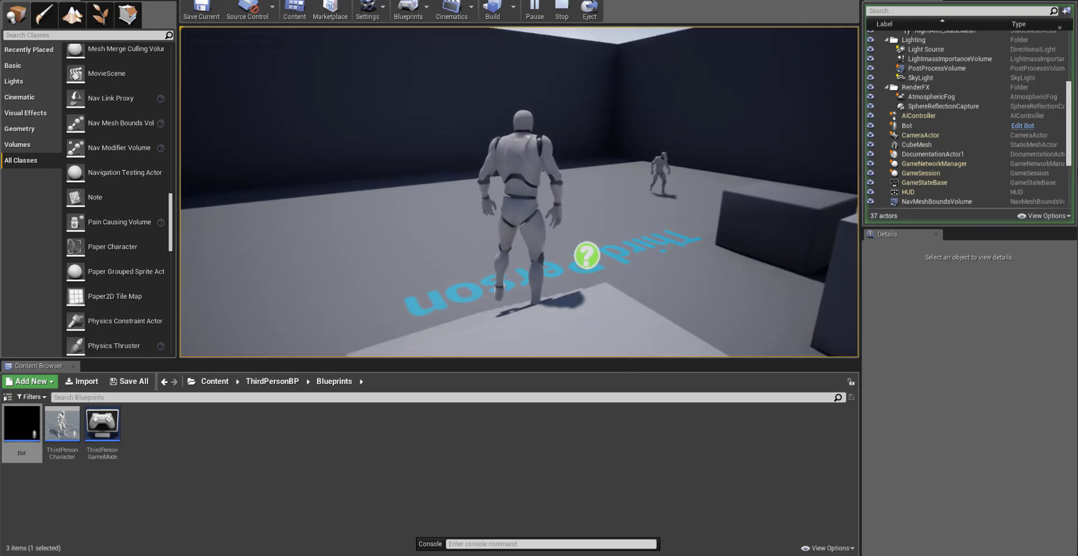
key("Escape")
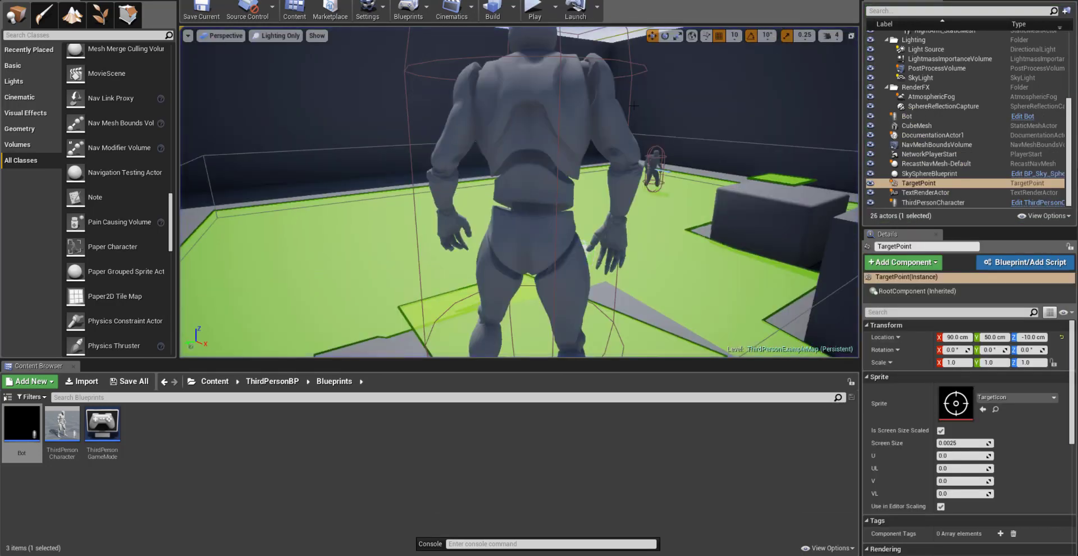
Lower the Bot closer to the navigable floor and shift it along X, to about X -890, Y -710, Z 226 cm
left_click(655, 160)
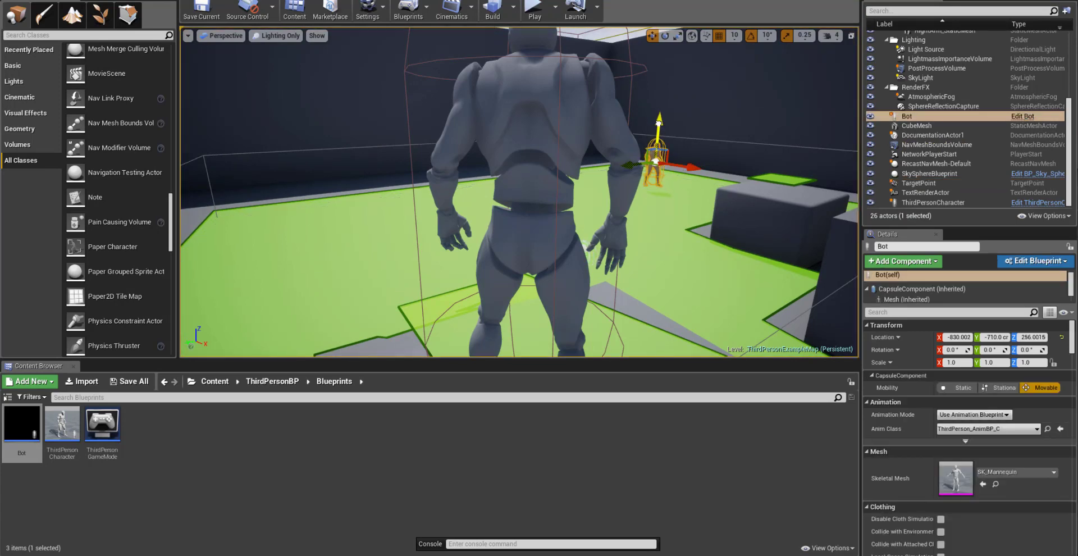
left_click_drag(659, 121, 656, 128)
key("f")
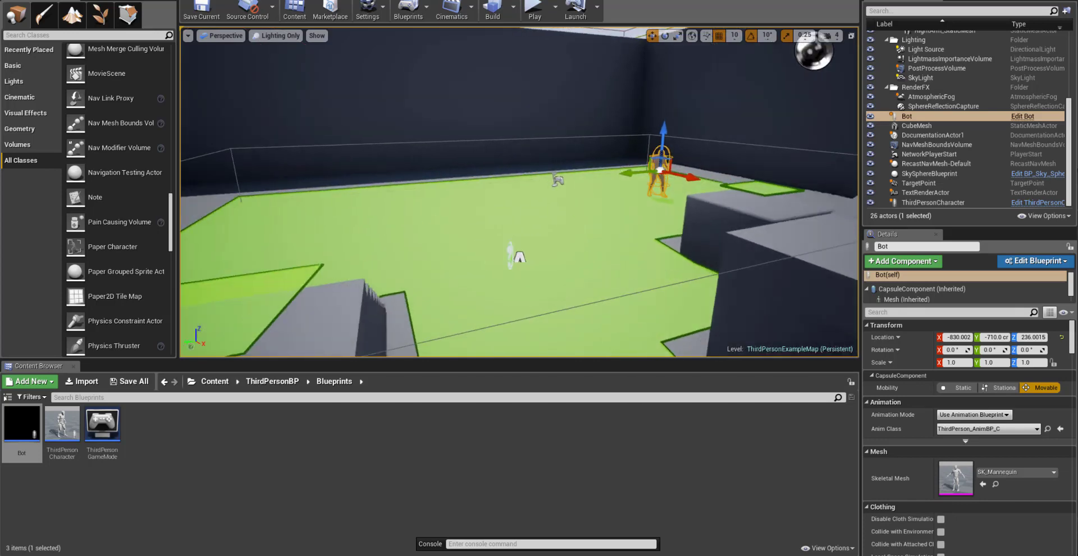
right_click_drag(519, 191, 587, 27)
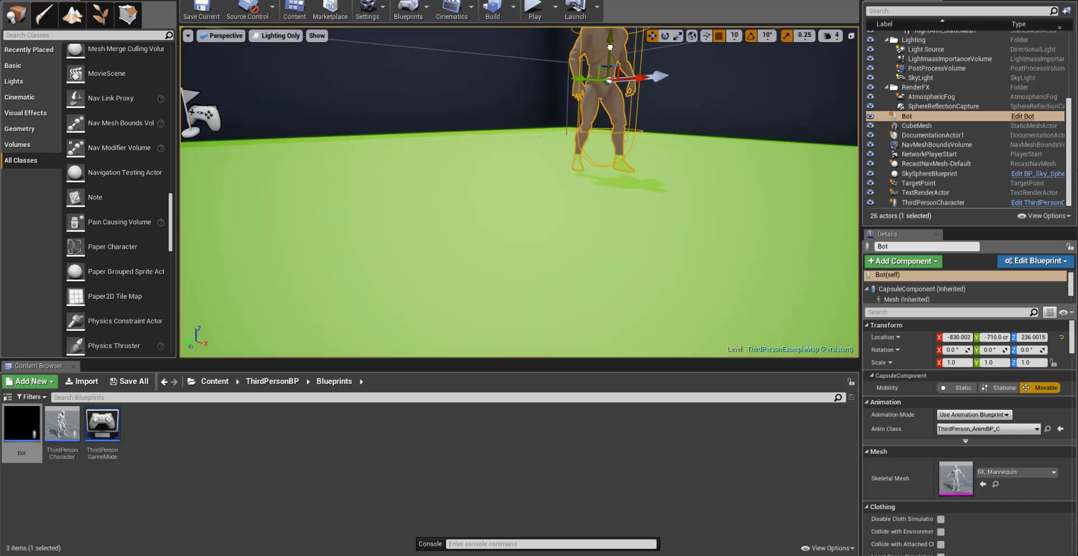
left_click_drag(609, 43, 609, 53)
right_click_drag(609, 53, 586, 28)
right_click_drag(517, 225, 714, 154)
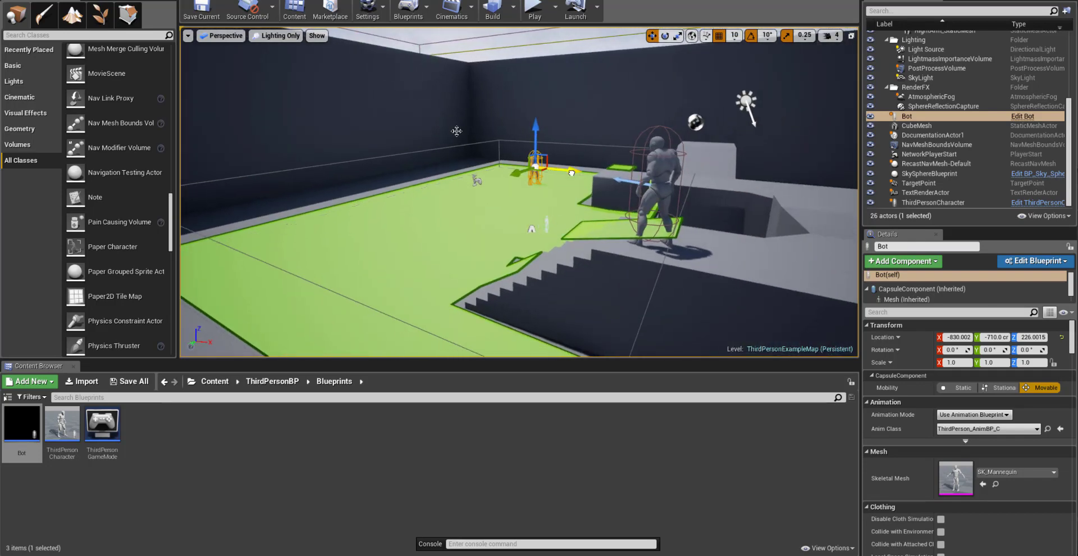
Scale the NavMeshBoundsVolume to 10.5 in X and 2.75 in Z so it reaches the raised platforms
left_click(565, 143)
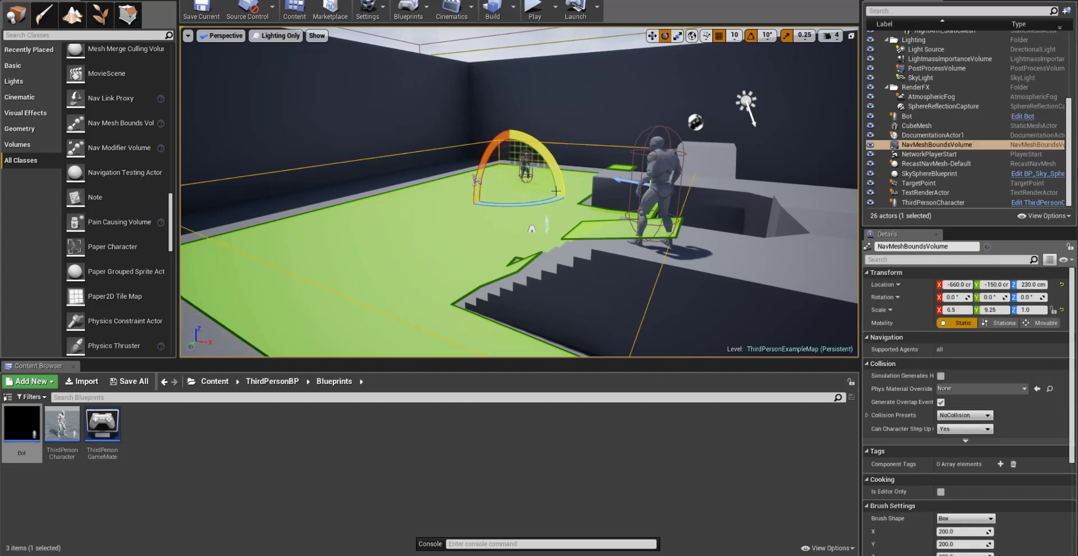
left_click_drag(545, 194, 600, 202)
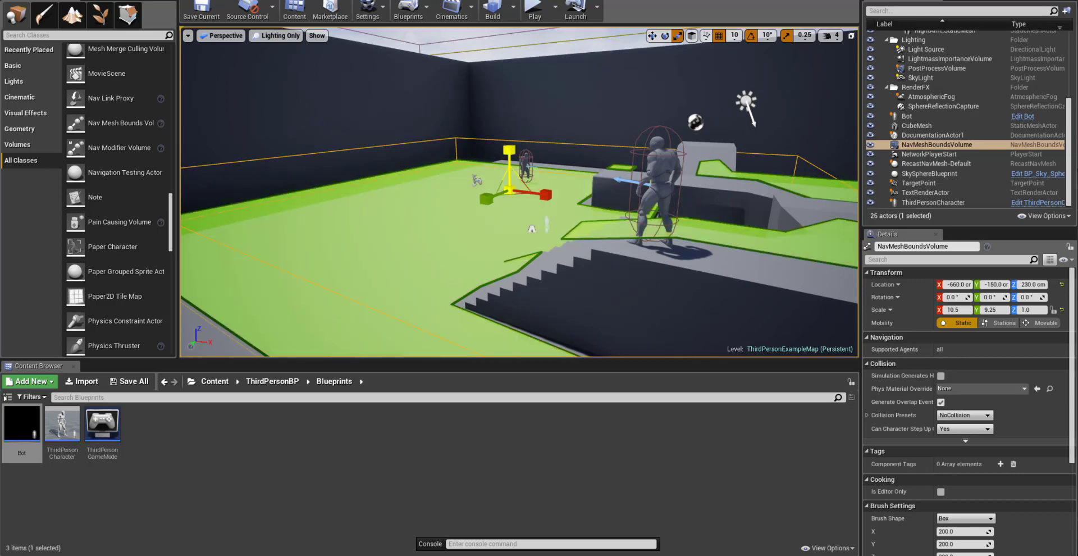
left_click_drag(509, 150, 509, 126)
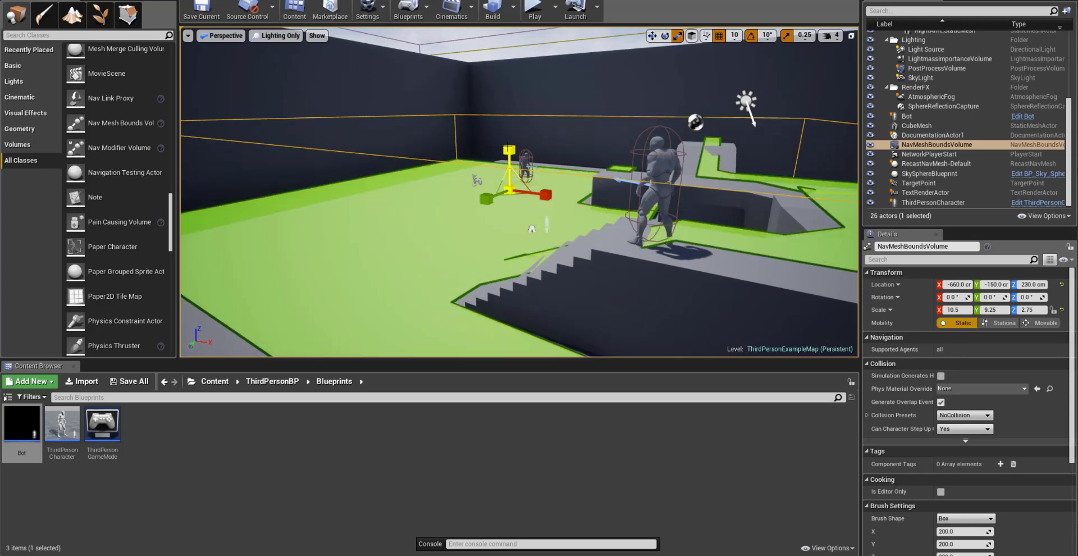
Play the level to test the Bot's walk to the Target Point, then stop the session
left_click(533, 9)
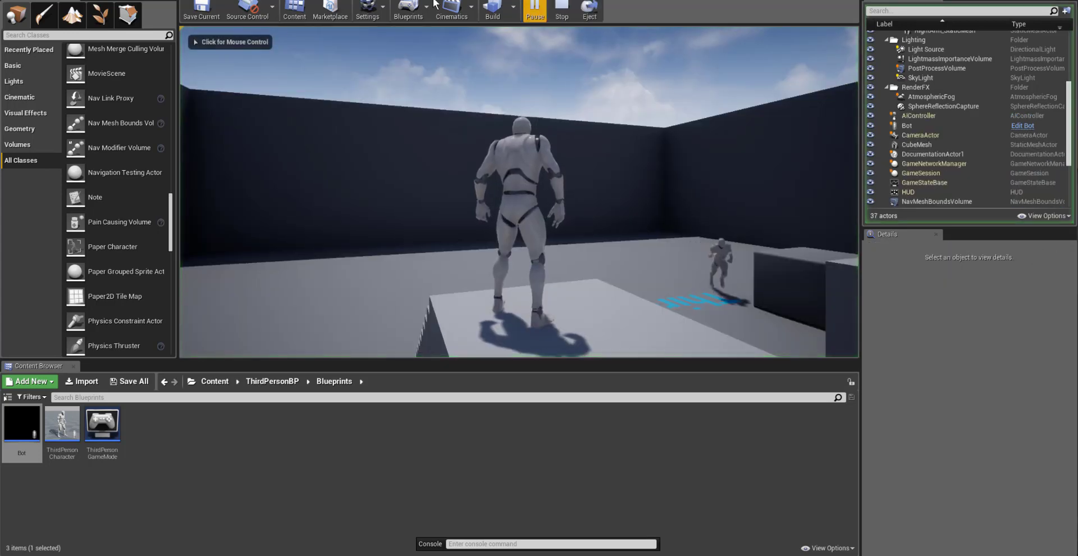
left_click(756, 308)
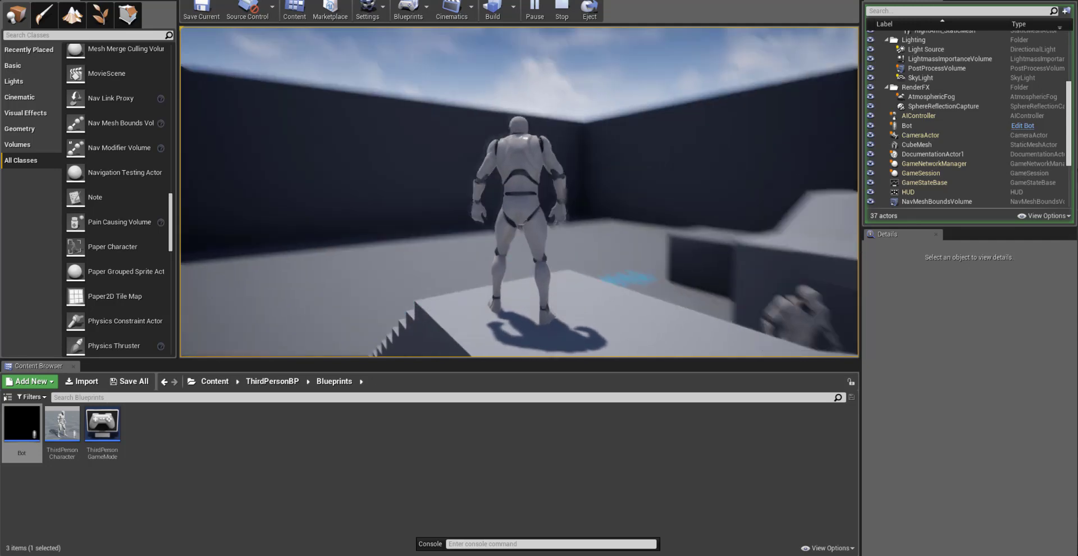
key("Escape")
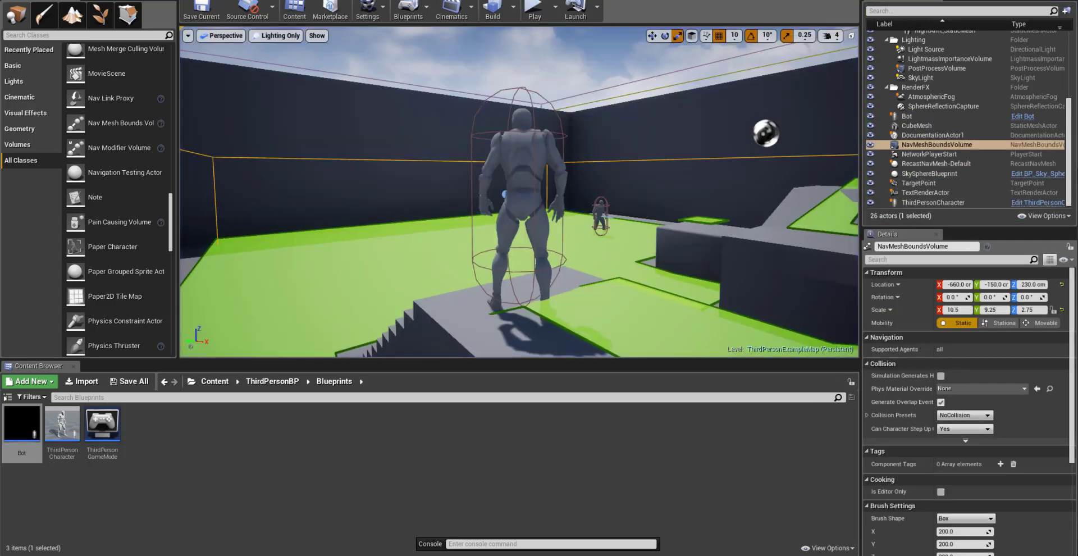
Examine the navigation mesh around the stairs, ramp and raised platform, and select the ThirdPersonCharacter
right_click_drag(519, 191, 555, 217)
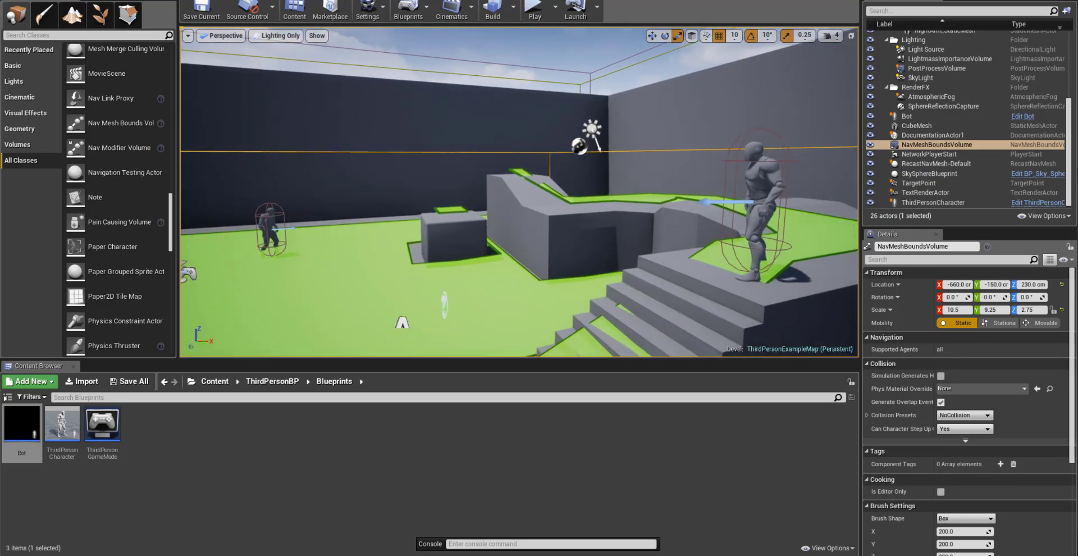
right_click_drag(447, 196, 652, 279)
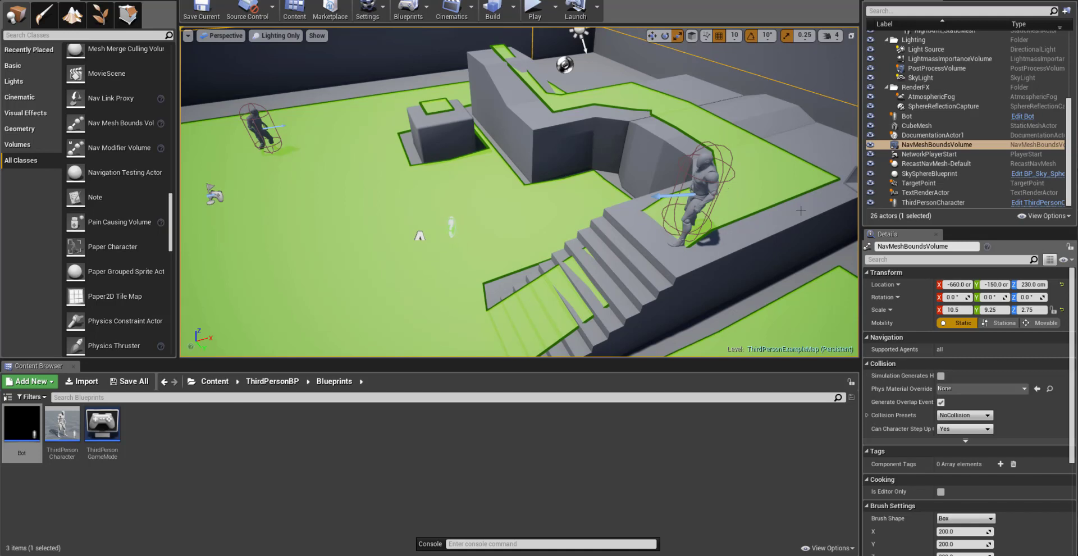
left_click(699, 189)
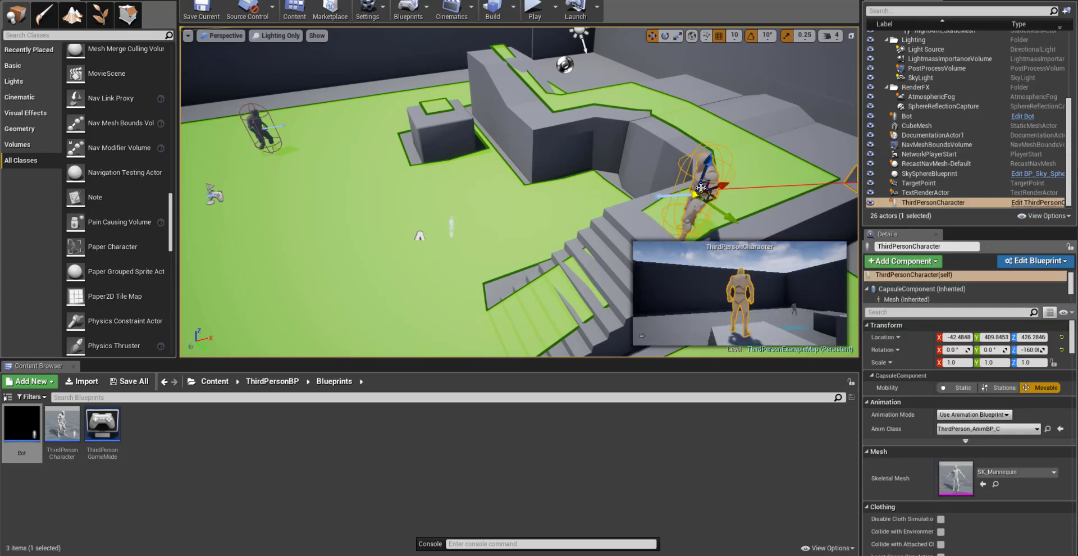
left_click_drag(674, 198, 706, 191)
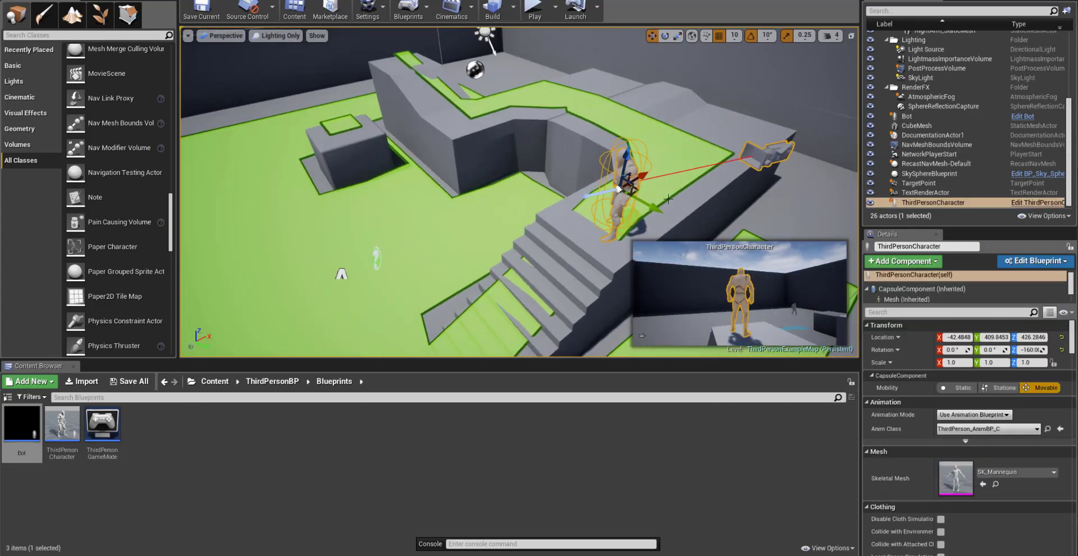
left_click_drag(592, 195, 498, 217)
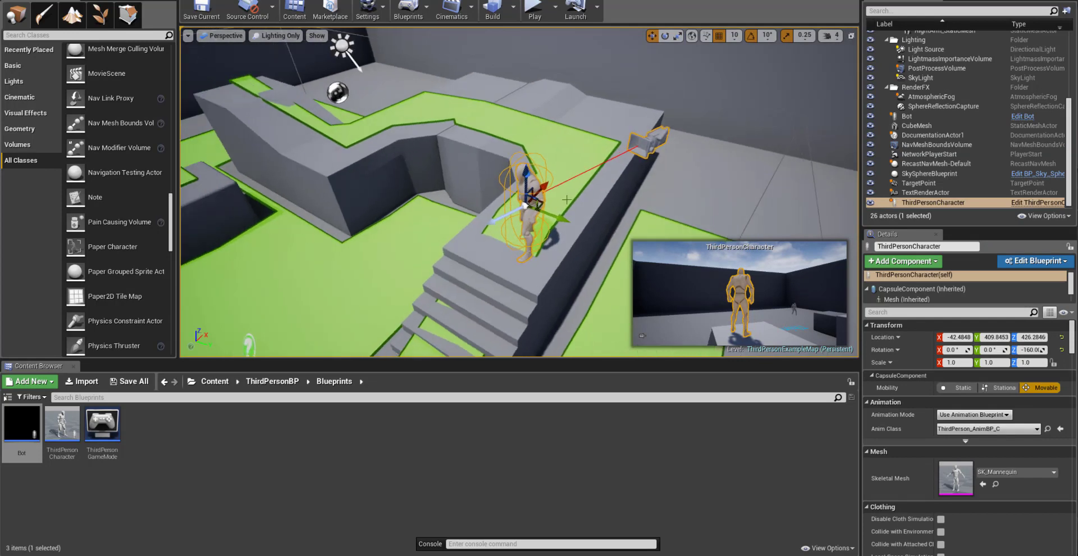
left_click_drag(394, 170, 596, 219)
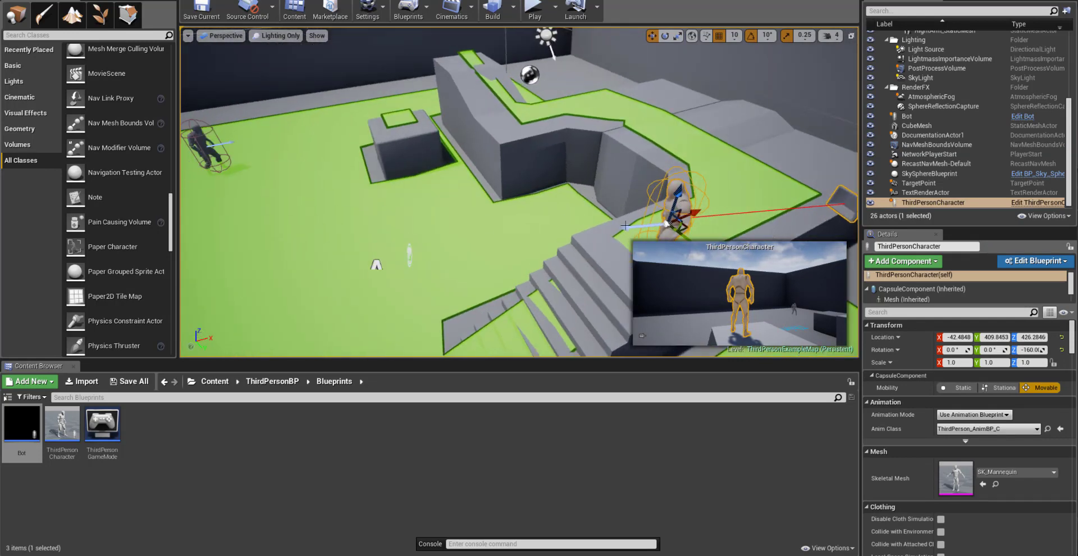
right_click(625, 202)
left_click(625, 227)
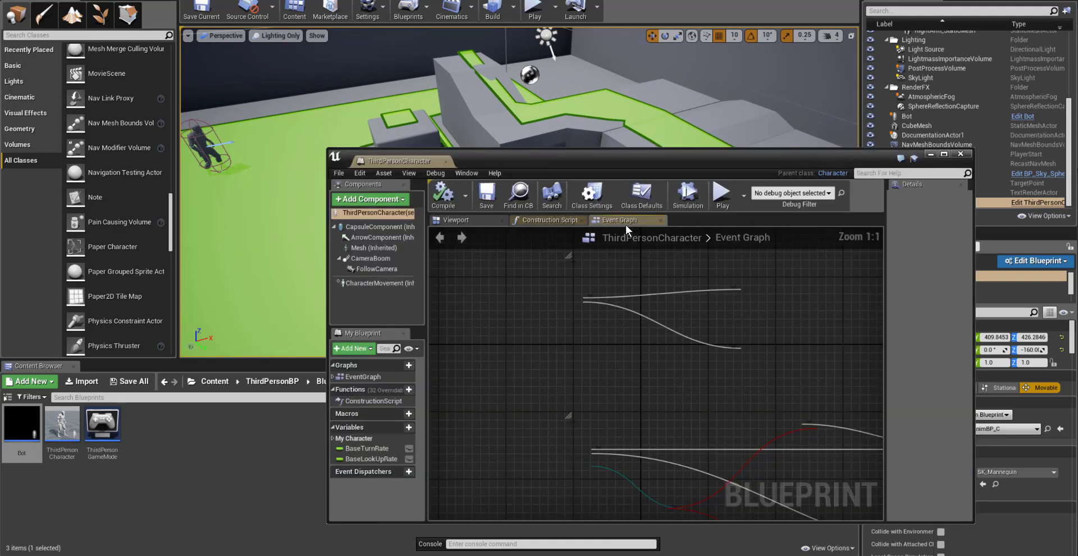
left_click(961, 154)
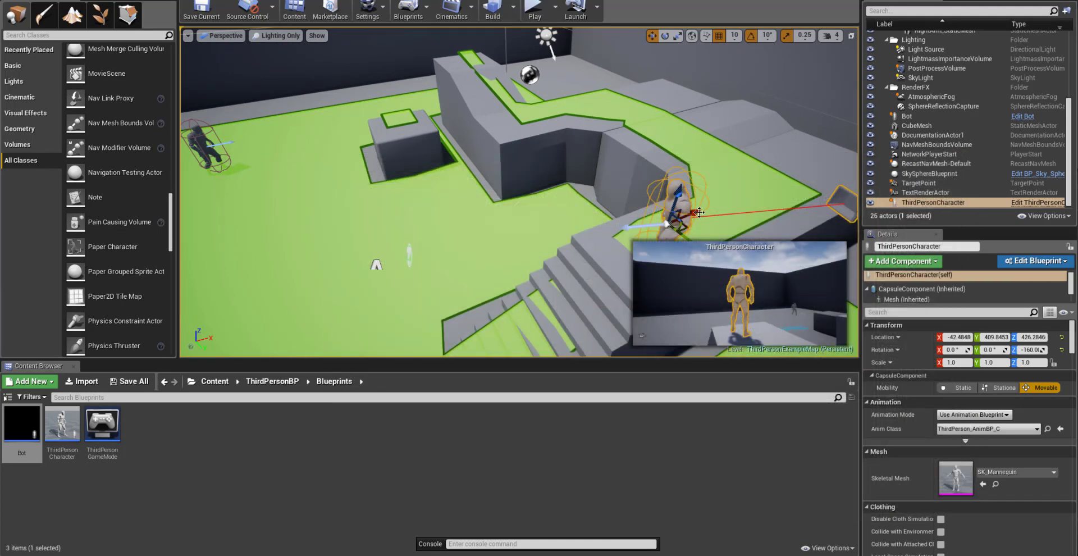
Move the ThirdPersonCharacter along the raised platform, away from the stairs, to about X 458, Y 280, Z 426 cm
left_click_drag(699, 212, 850, 151)
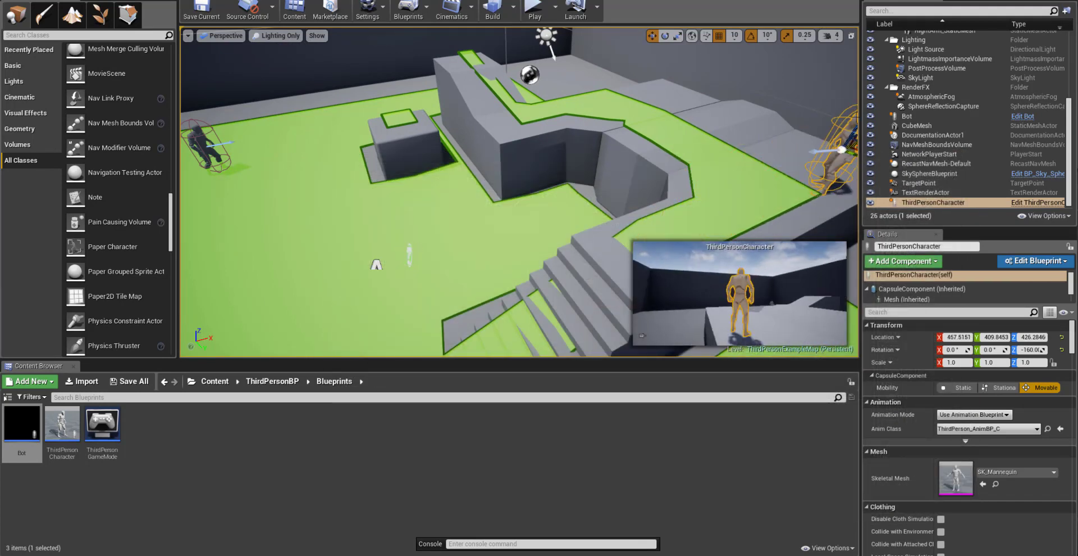
key("f")
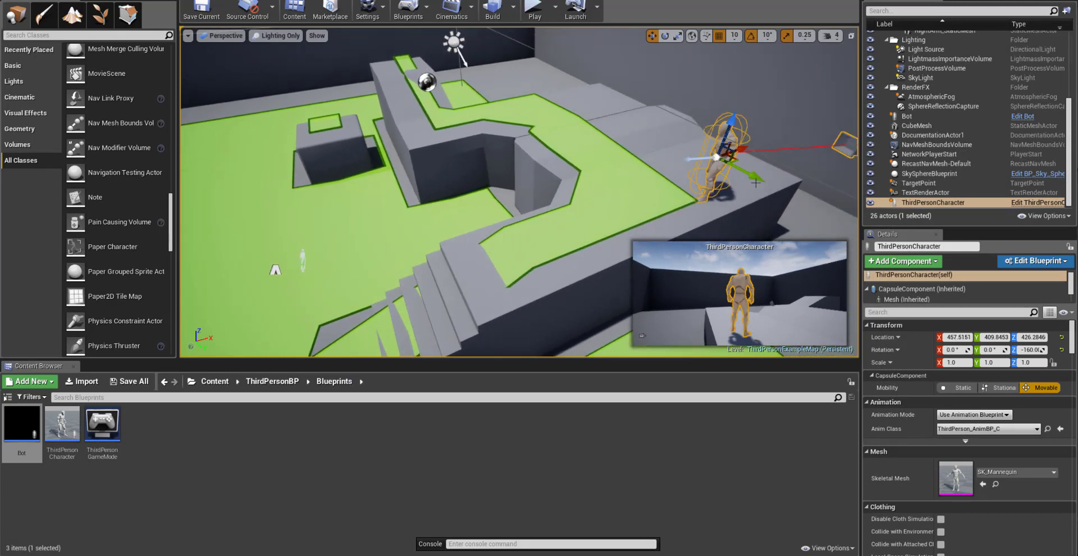
left_click_drag(749, 177, 702, 152)
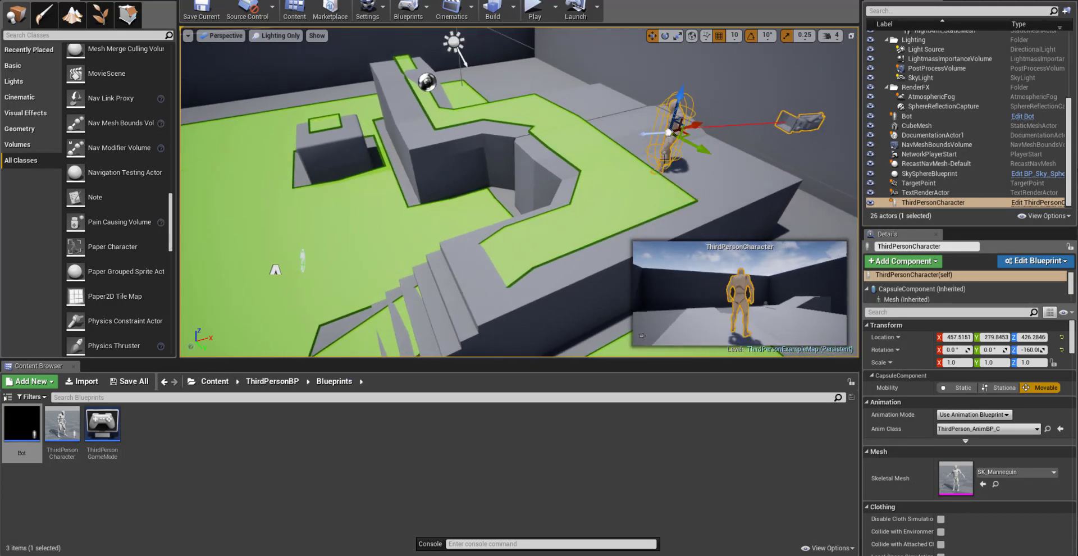
Open the Level Blueprint and select the Simple Move to Location node
left_click(430, 20)
left_click(444, 95)
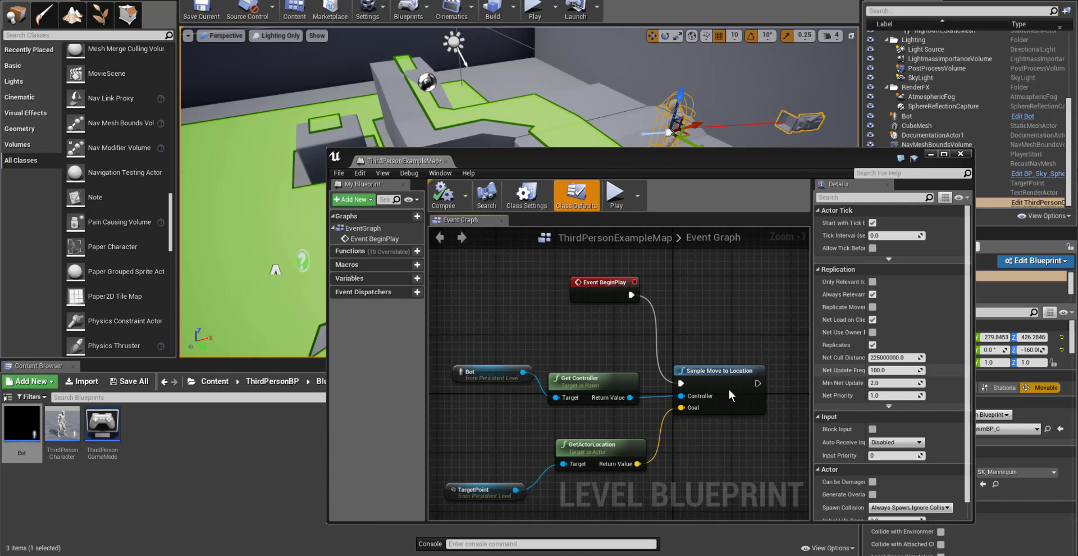
left_click(718, 371)
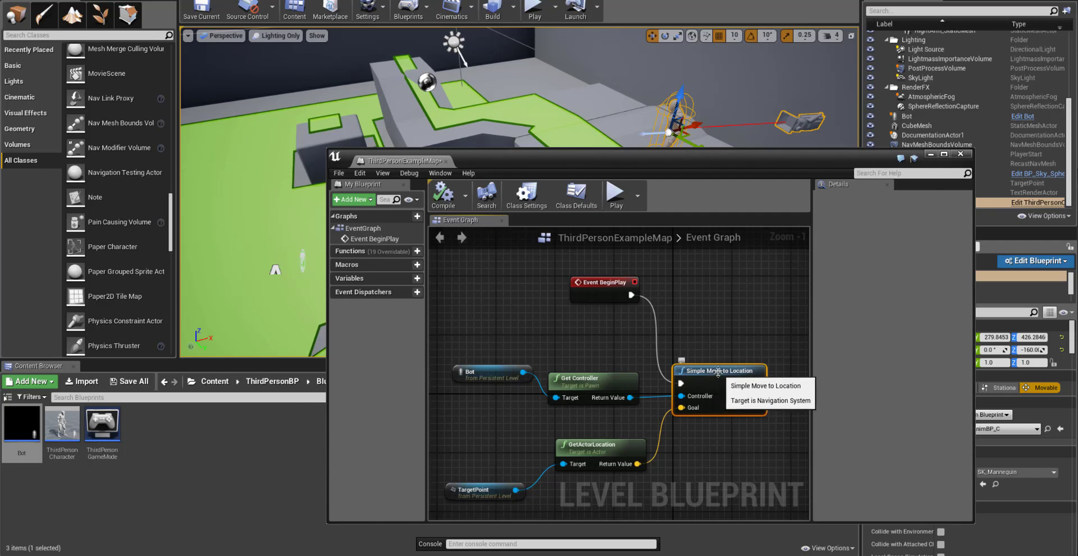
Delete the Simple Move to Location, GetActorLocation and TargetPoint nodes from the Level Blueprint's event graph
key("Delete")
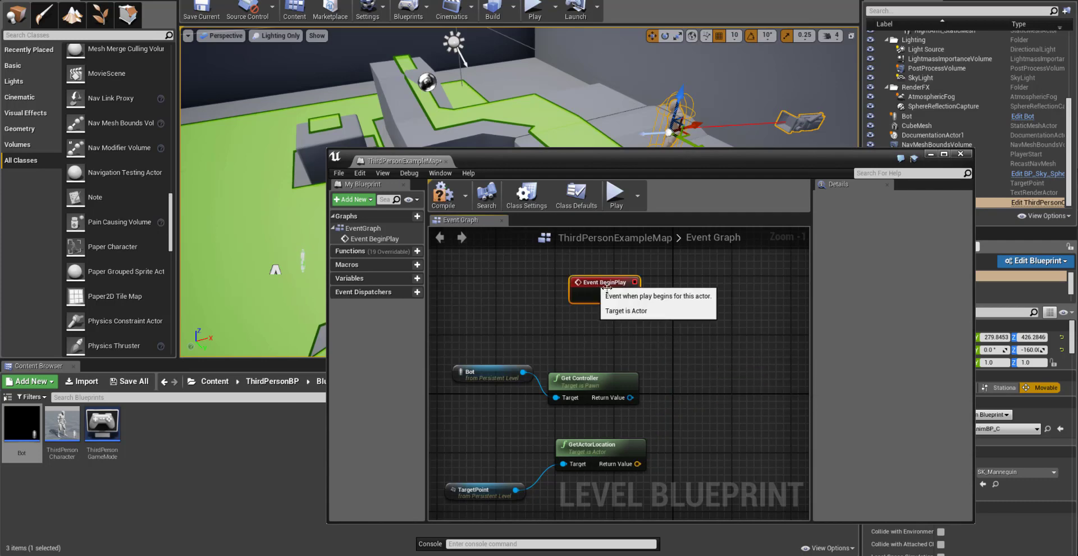
left_click(611, 450)
key("Delete")
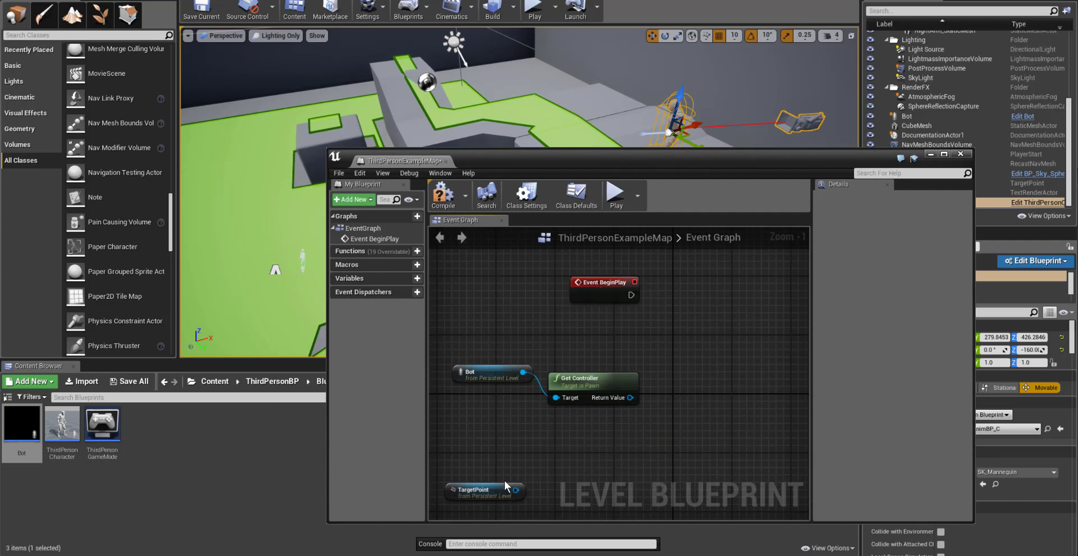
left_click(477, 490)
key("Delete")
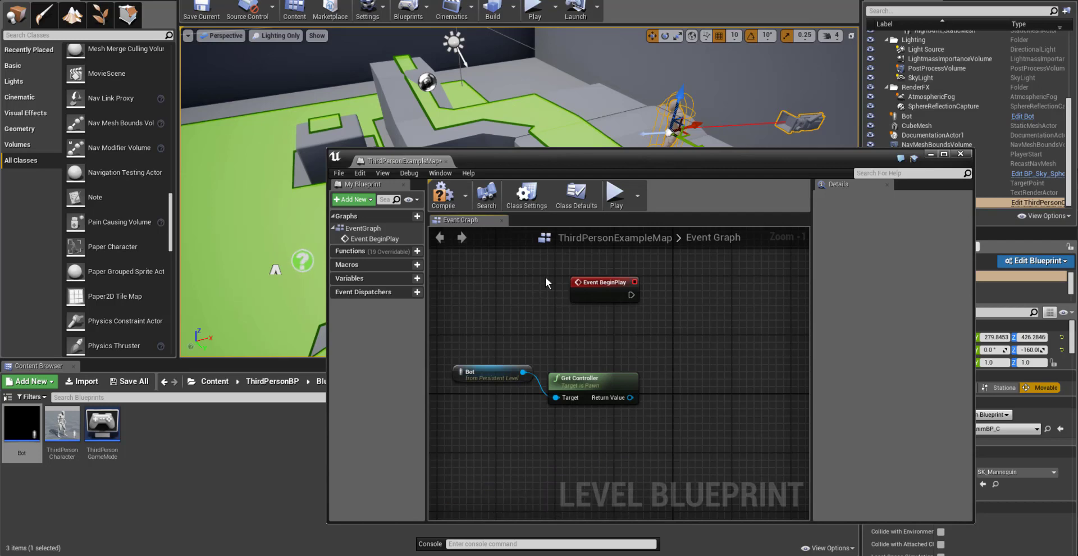
Add a Simple Move to Actor node and connect the Bot's Get Controller output to its Controller input
right_click(684, 355)
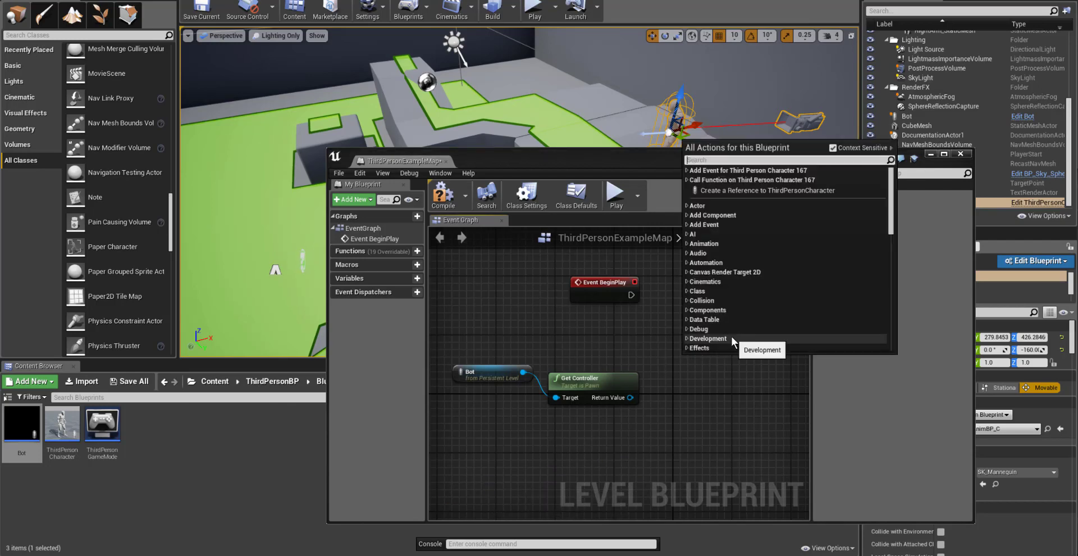
type("simp")
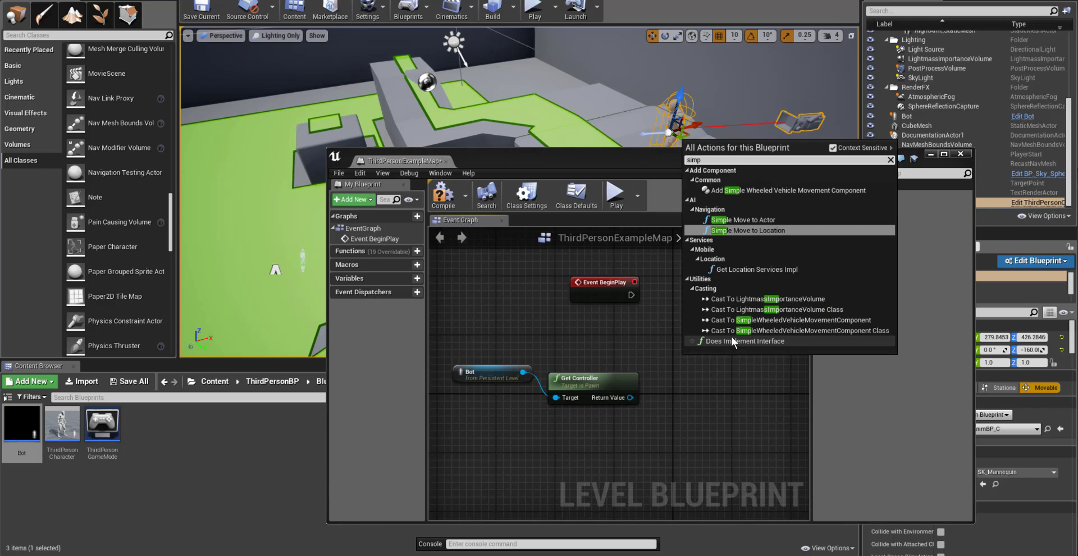
left_click(743, 220)
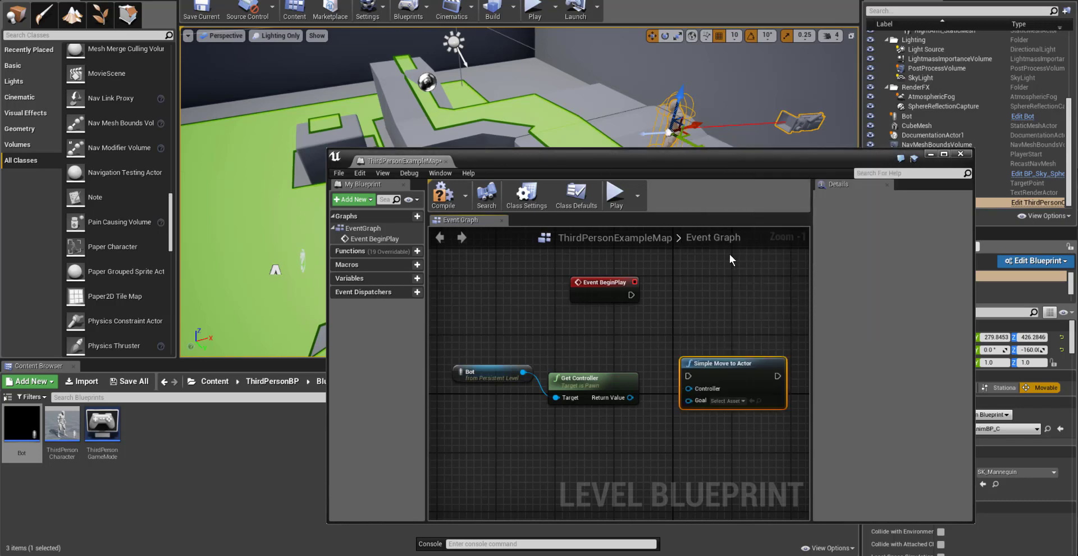
left_click_drag(630, 397, 688, 388)
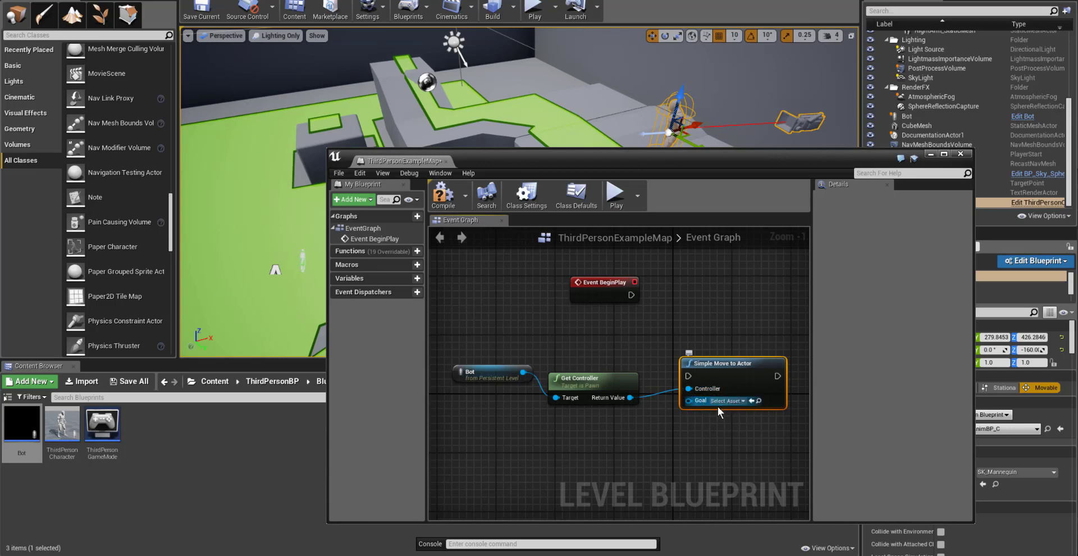
Connect a new Get Player Character node to the Goal of Simple Move to Actor, and trigger the move from Event BeginPlay
right_click(550, 447)
type("get")
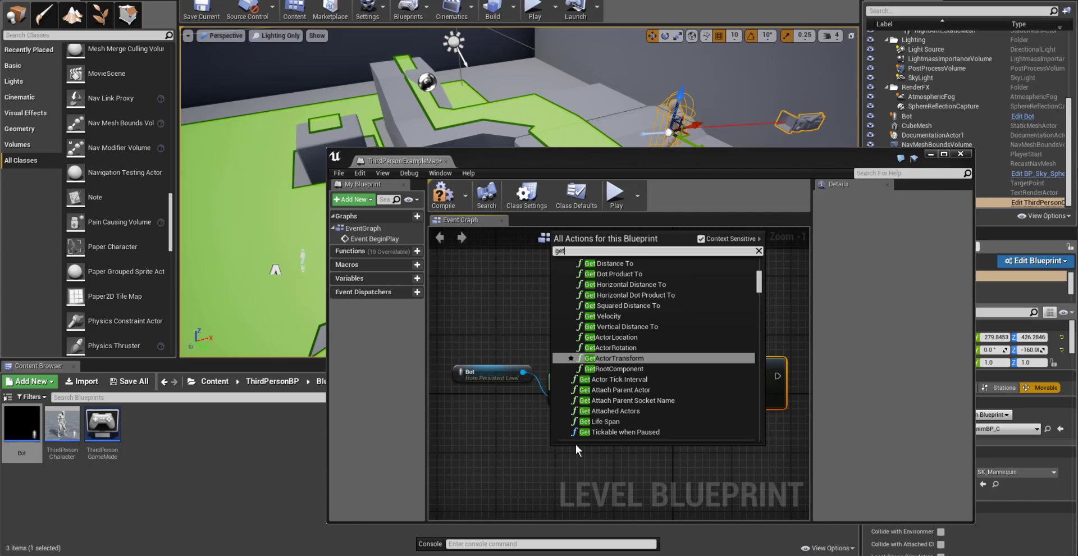
type("pl")
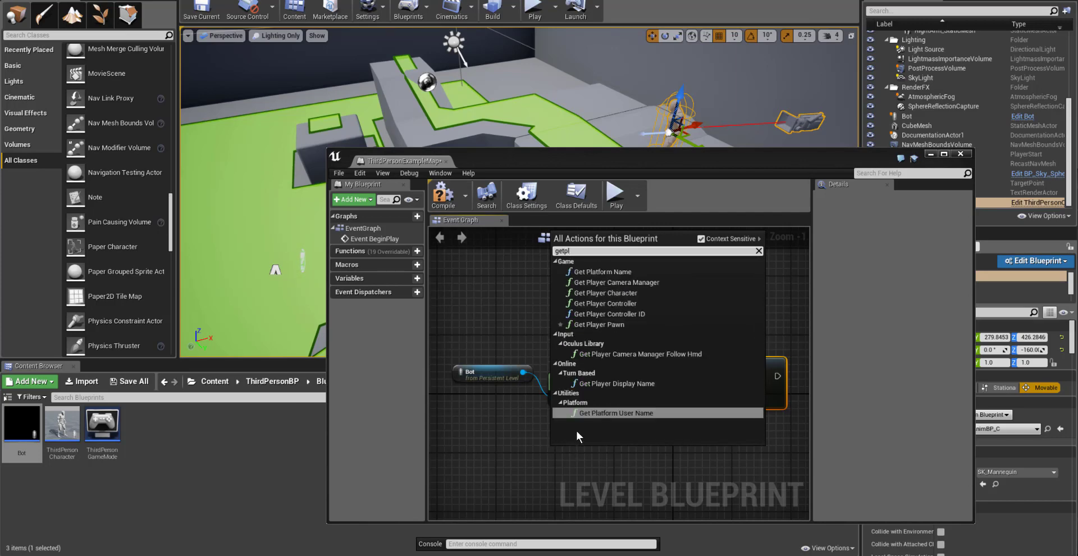
left_click(638, 294)
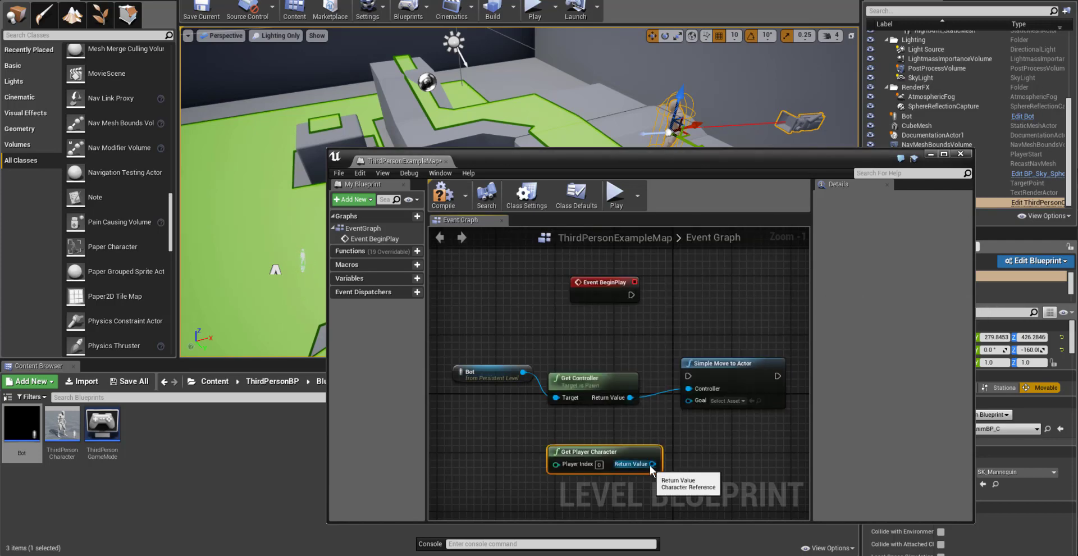
left_click_drag(652, 464, 688, 400)
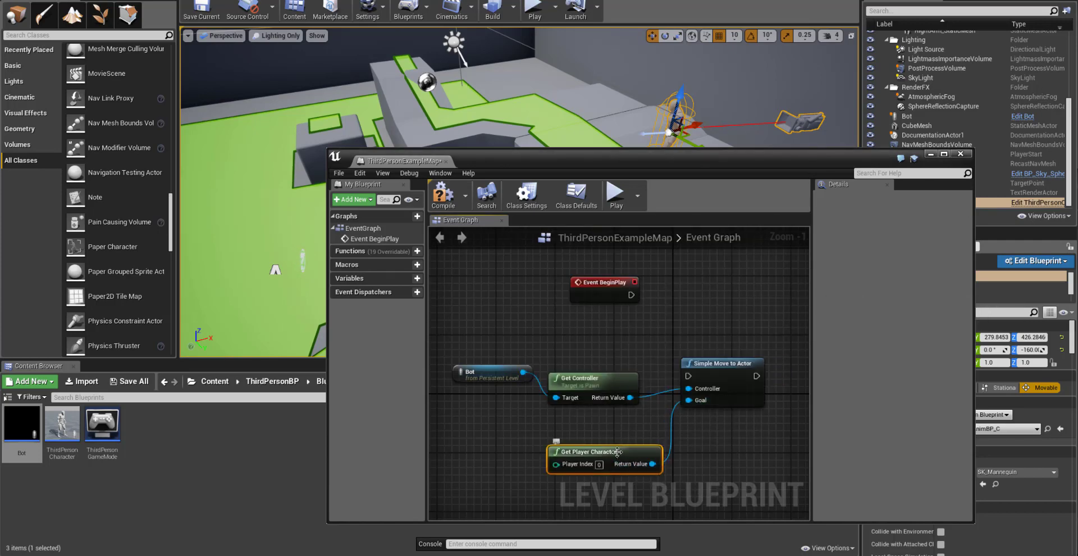
left_click_drag(618, 451, 596, 451)
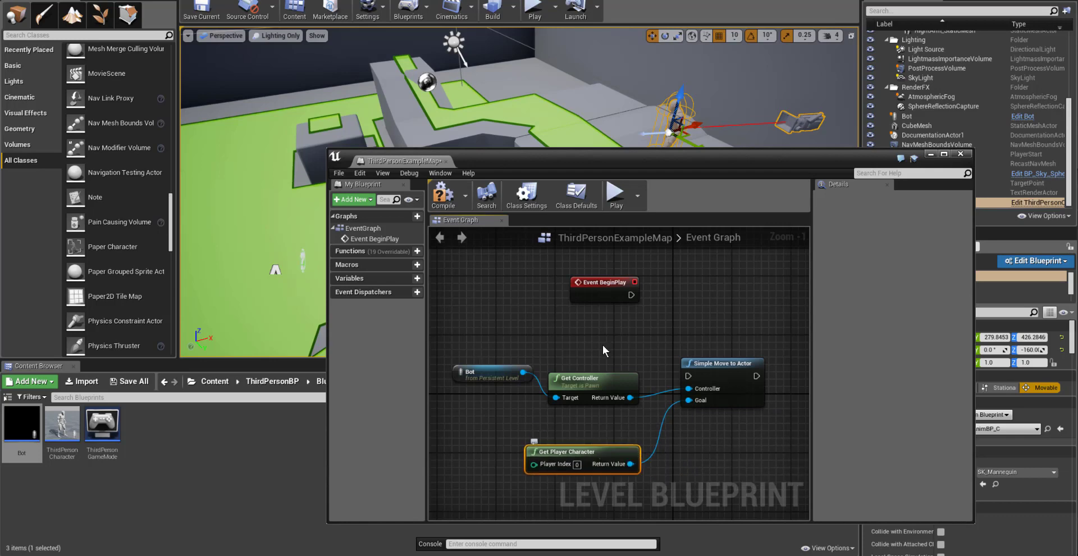
left_click_drag(631, 295, 690, 376)
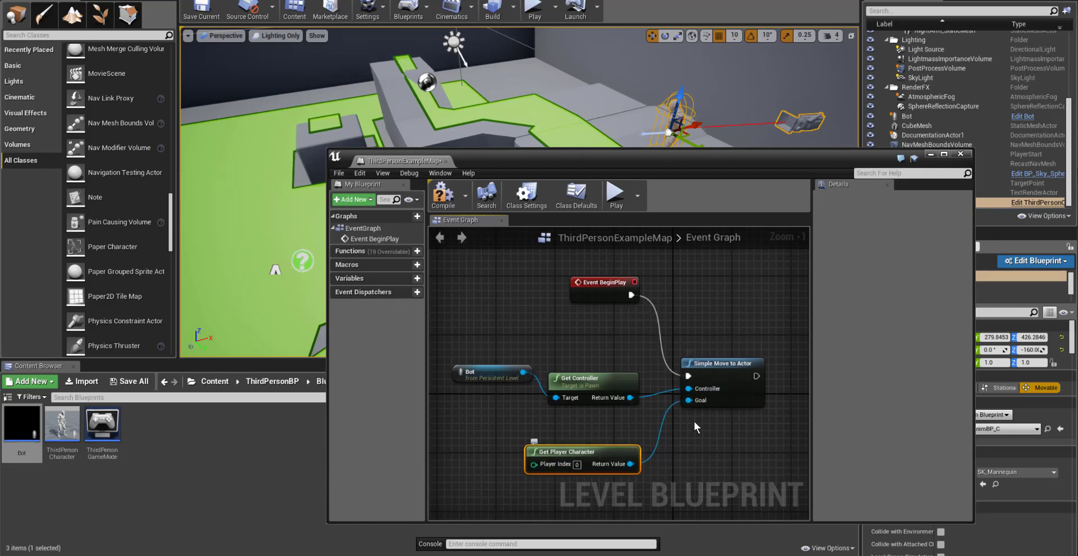
Run the level briefly, stop it, and move the Level Blueprint window clear of the viewport
left_click(615, 204)
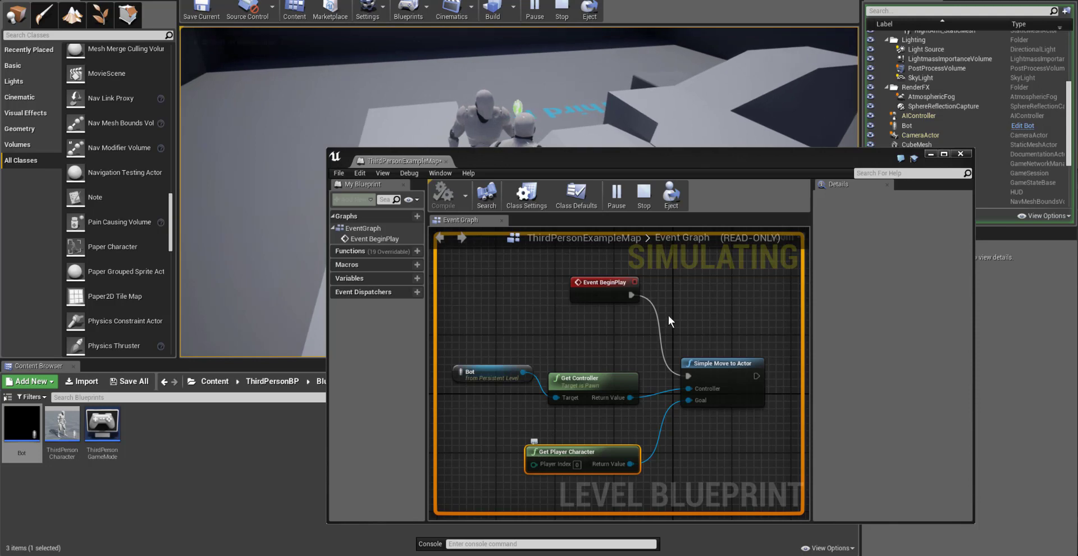
key("Escape")
left_click_drag(817, 169, 774, 455)
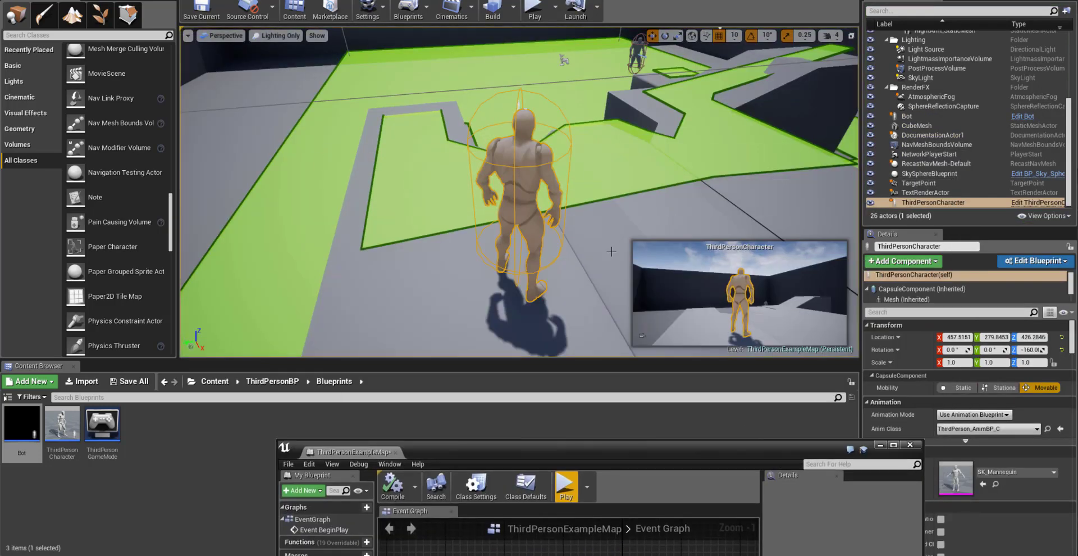
Move the ThirdPersonCharacter along the raised platform to about X 568, Y 280, Z 426 cm
mouse_move(608, 255)
right_mouse_down()
mouse_move(608, 287)
mouse_move(608, 241)
mouse_move(609, 255)
right_mouse_up()
left_click(536, 261)
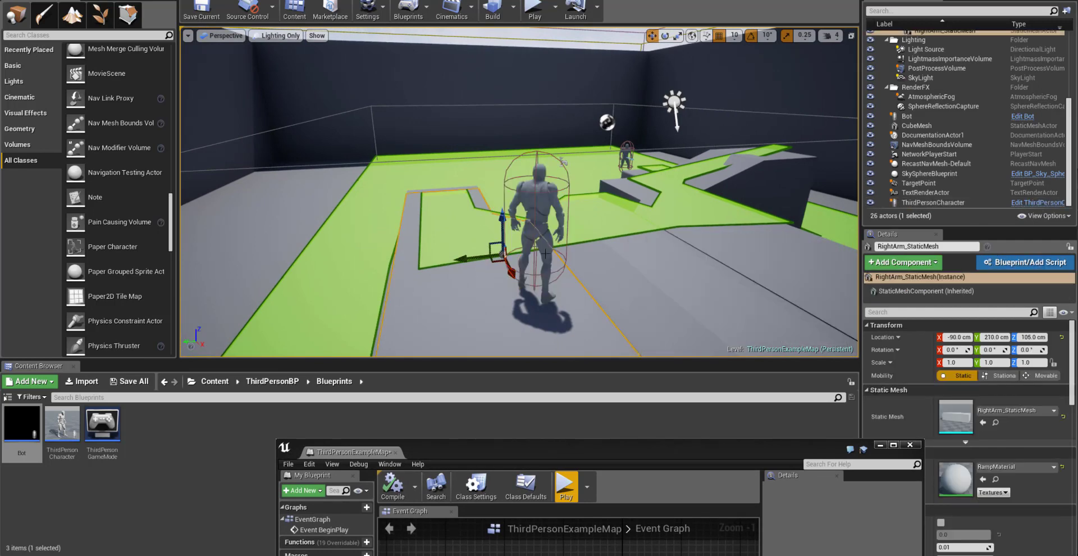
left_click(542, 192)
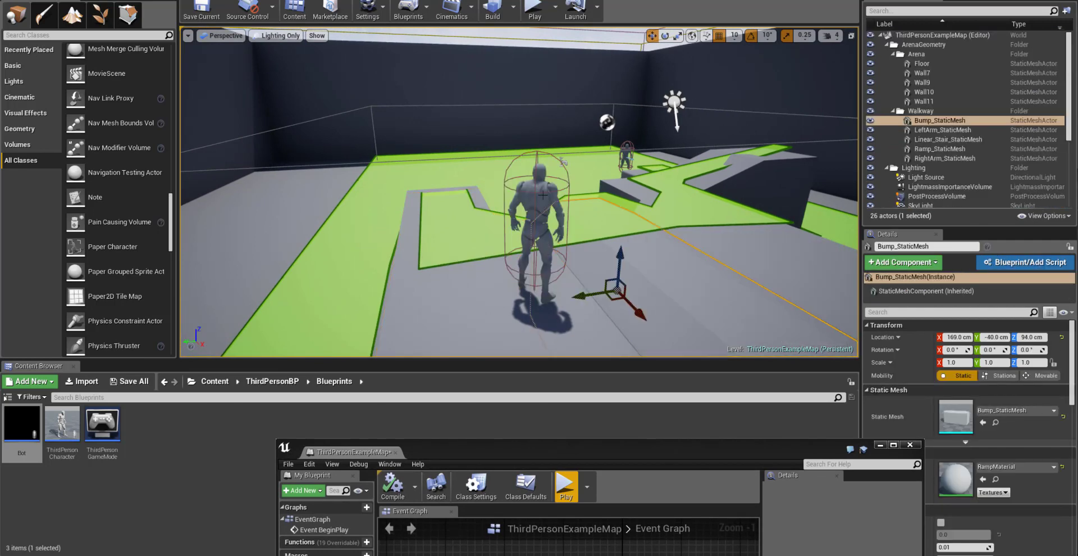
left_click_drag(549, 236, 568, 260)
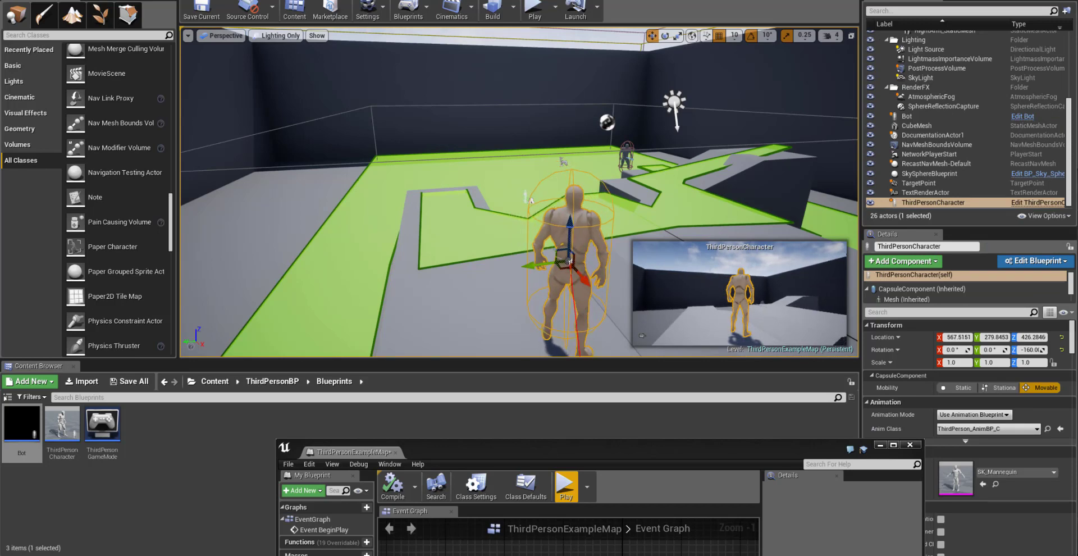
Play the level, run the player character around the platform to test the Bot's pursuit, and stop the session
left_click(534, 9)
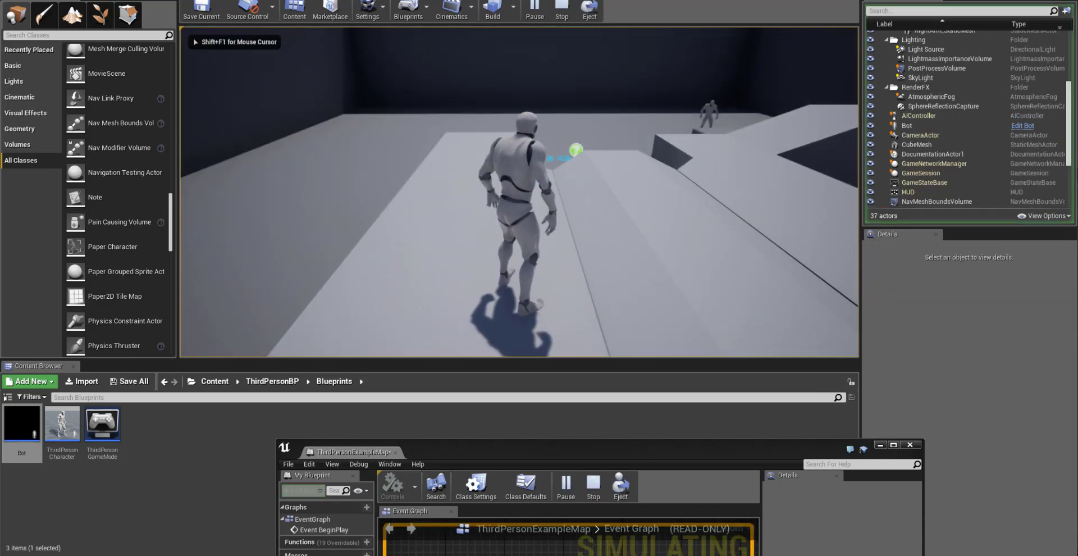
key("w")
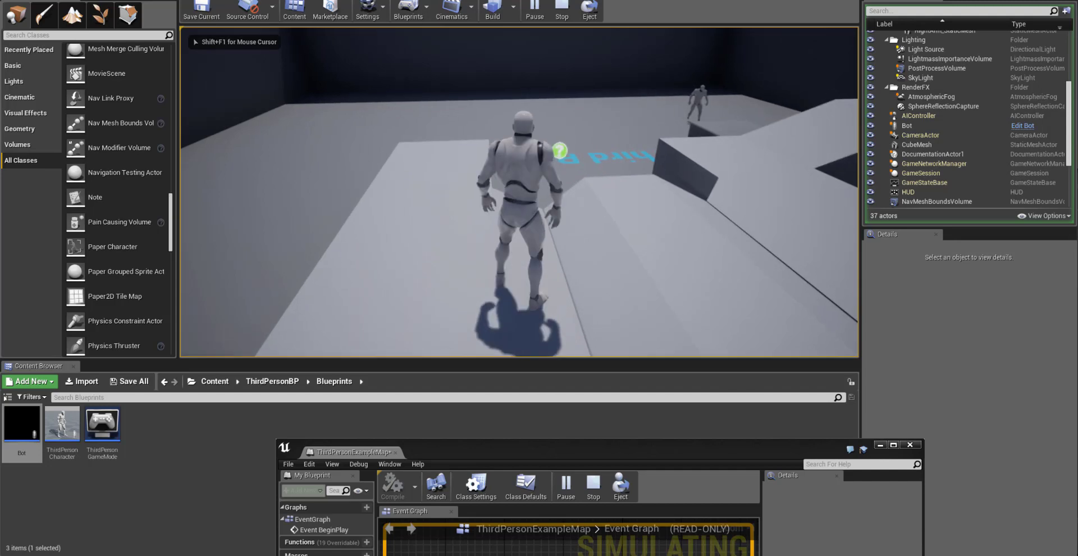
key("d")
key("w")
key("d")
key("s")
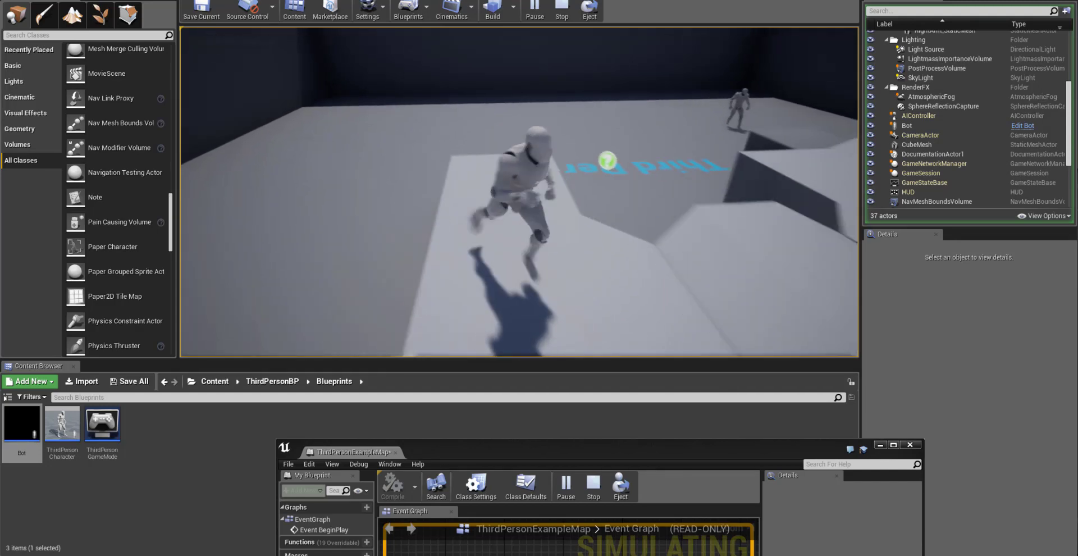
key("a")
key("Escape")
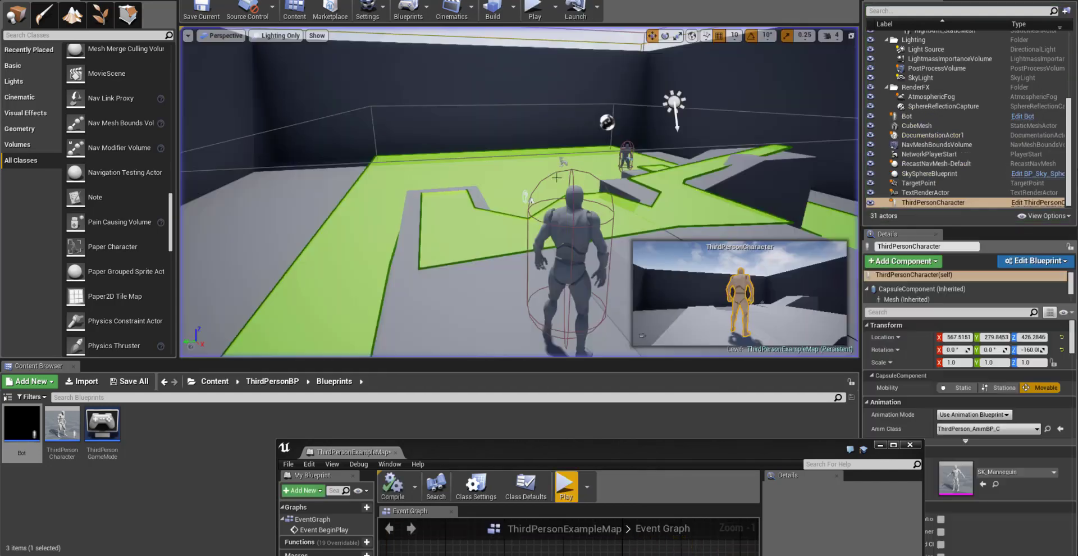
Play the level once more from the character's current spot, pause it, and stop the simulation
left_click(534, 10)
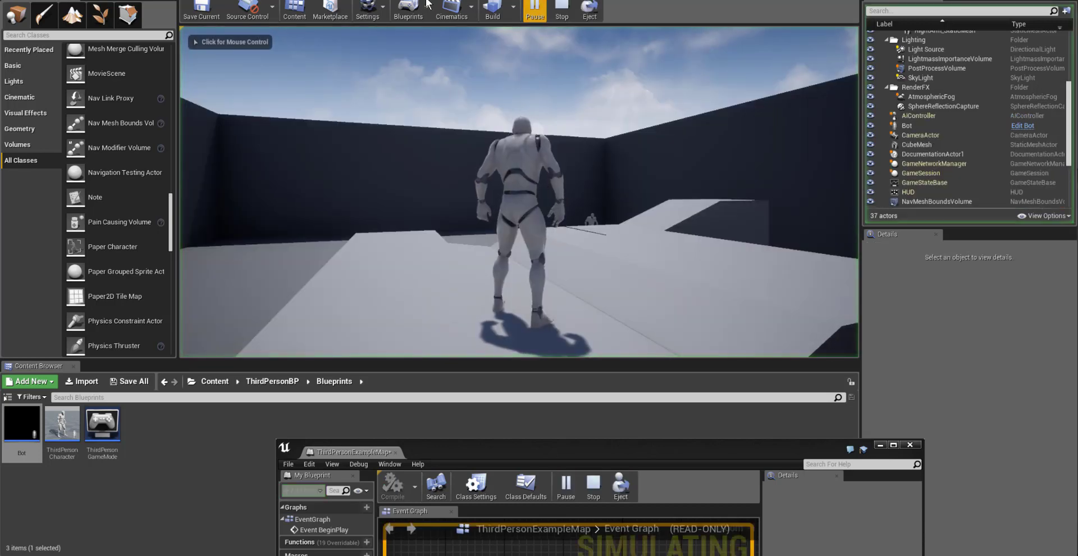
left_click(536, 10)
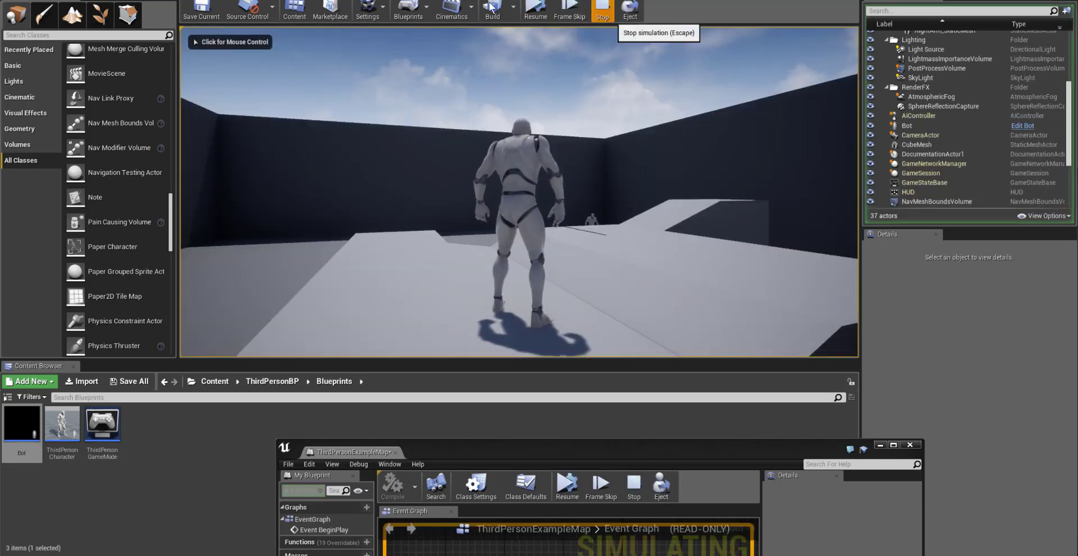
left_click(602, 10)
Move the ThirdPersonCharacter towards the navigation mesh on the platform, to about X 328, Y 350, Z 426 cm
key("f")
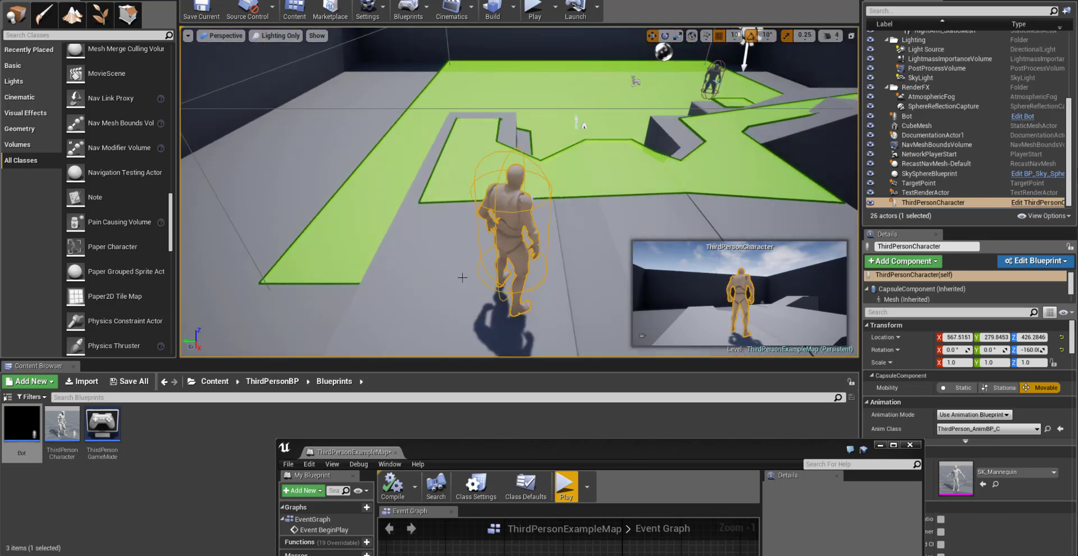
left_click(508, 239)
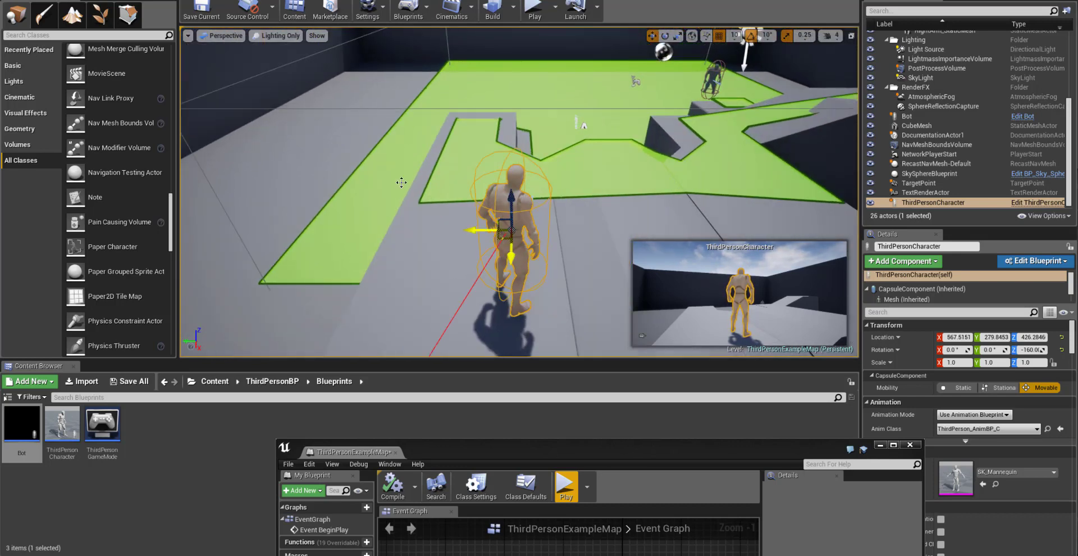
left_click_drag(506, 230, 465, 144)
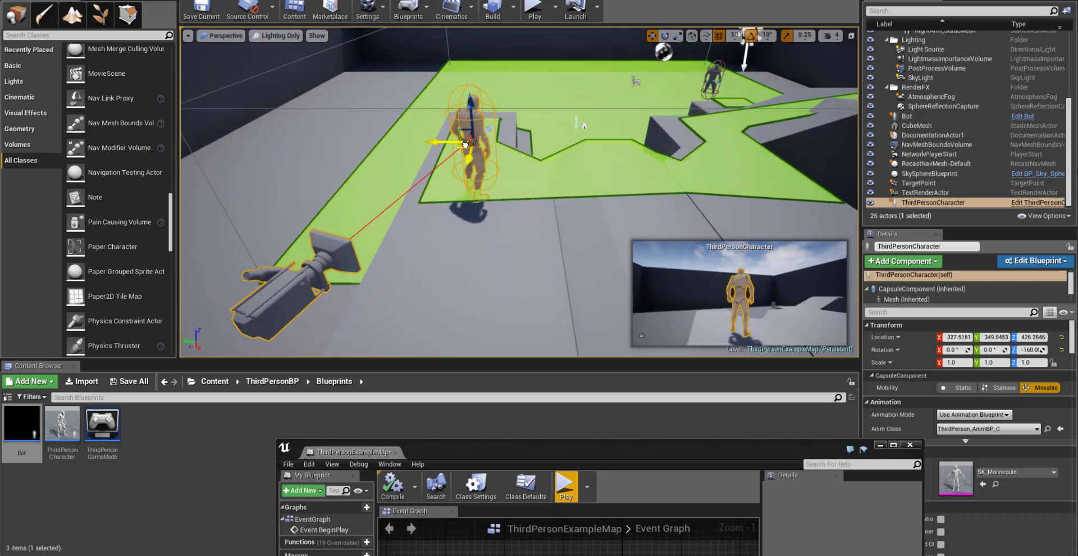
Play the level, lead the player character off the platform and across the floor to test the Bot's following, and stop
left_click(533, 10)
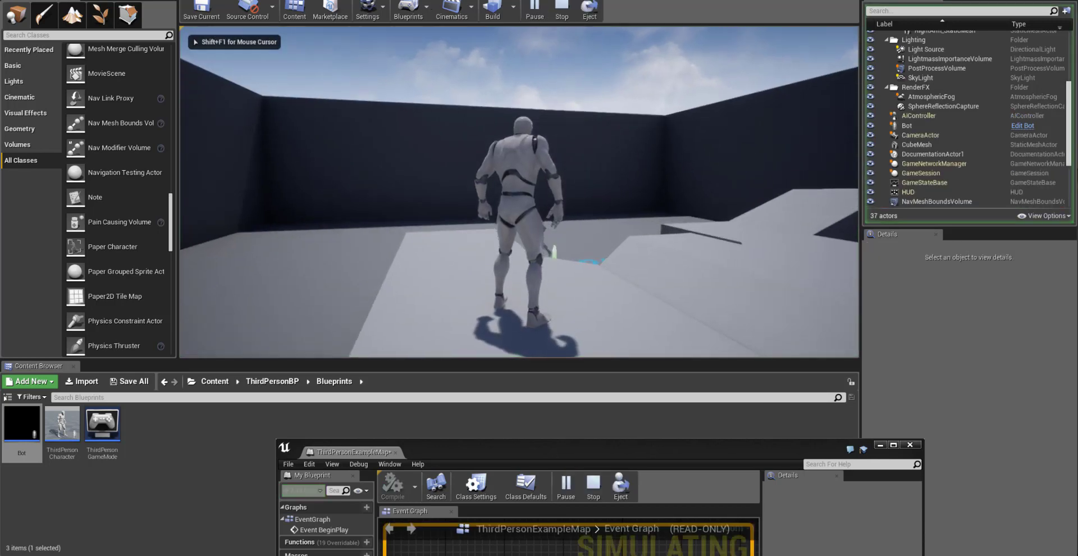
key("d")
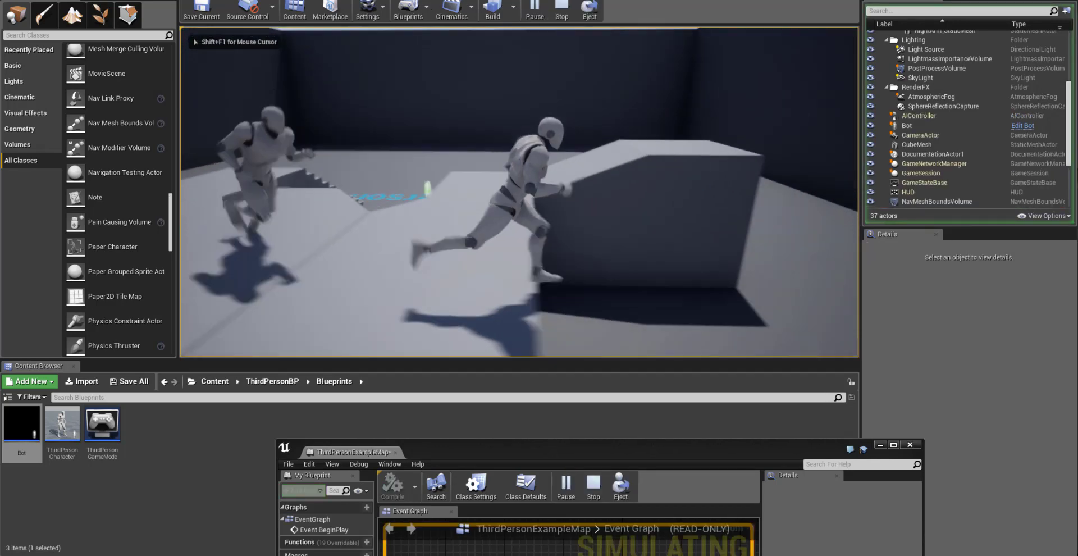
key("w")
key("d")
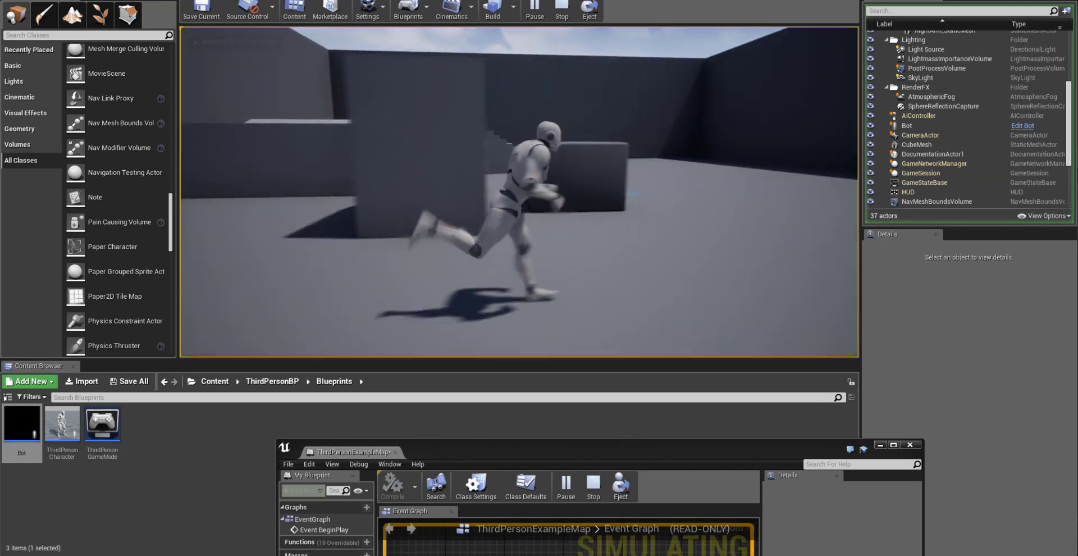
key("w")
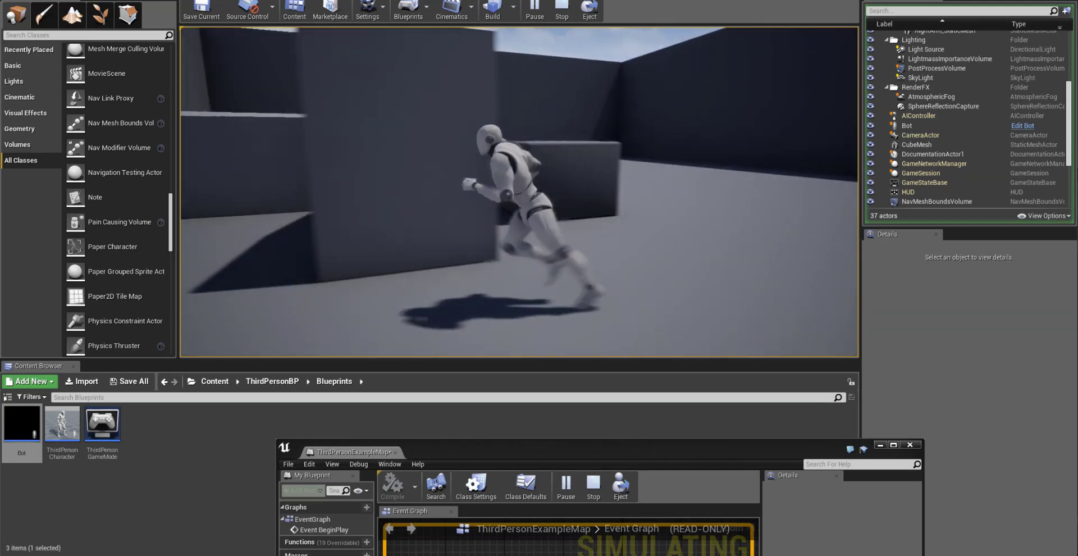
key("s")
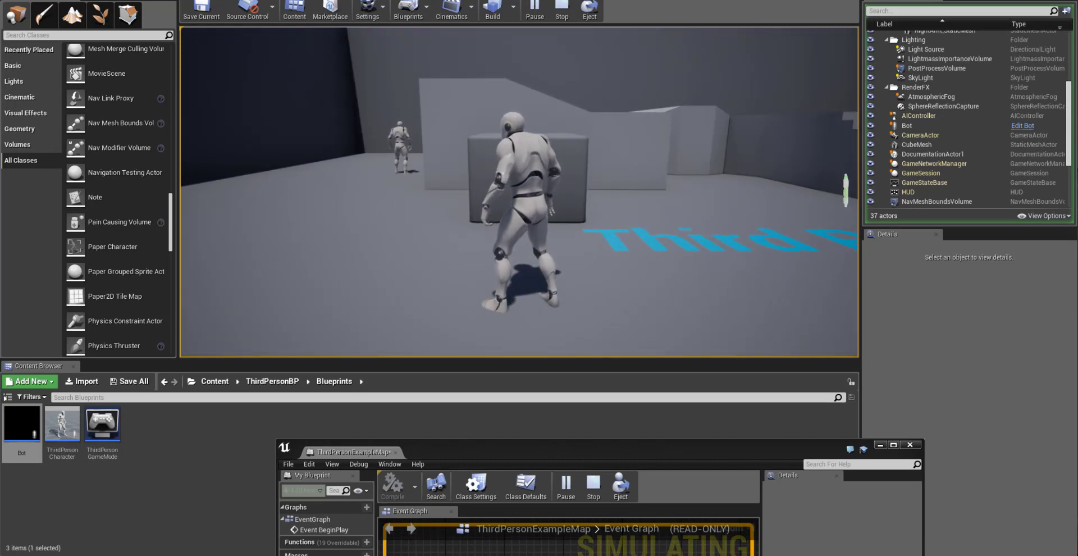
key("Escape")
End the play test of the Bot's following and bring the Level Blueprint's Event Graph into view over the viewport
right_click_drag(394, 169, 427, 152)
left_click_drag(427, 152, 409, 210)
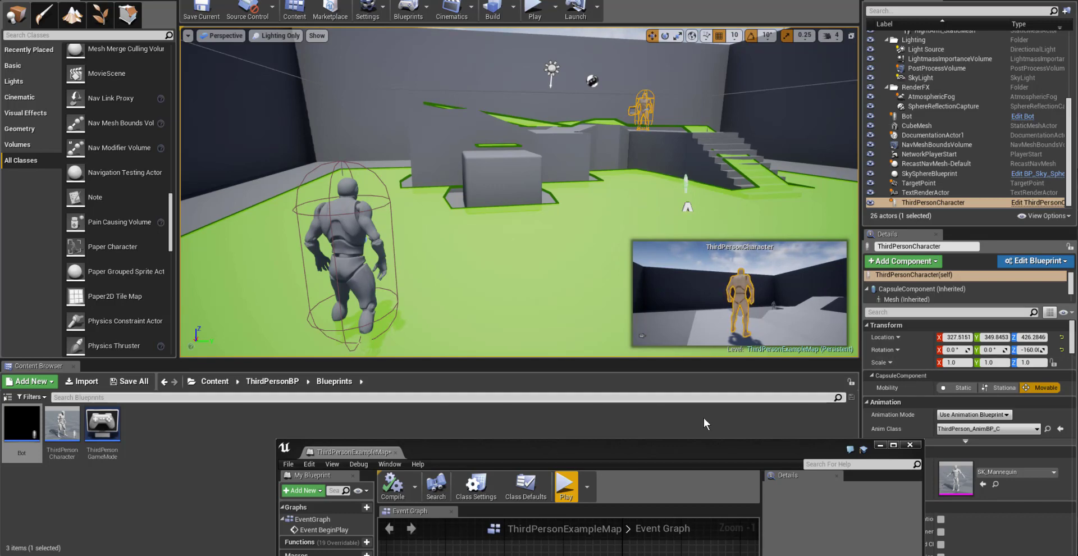
left_click_drag(668, 451, 807, 196)
left_click(766, 321)
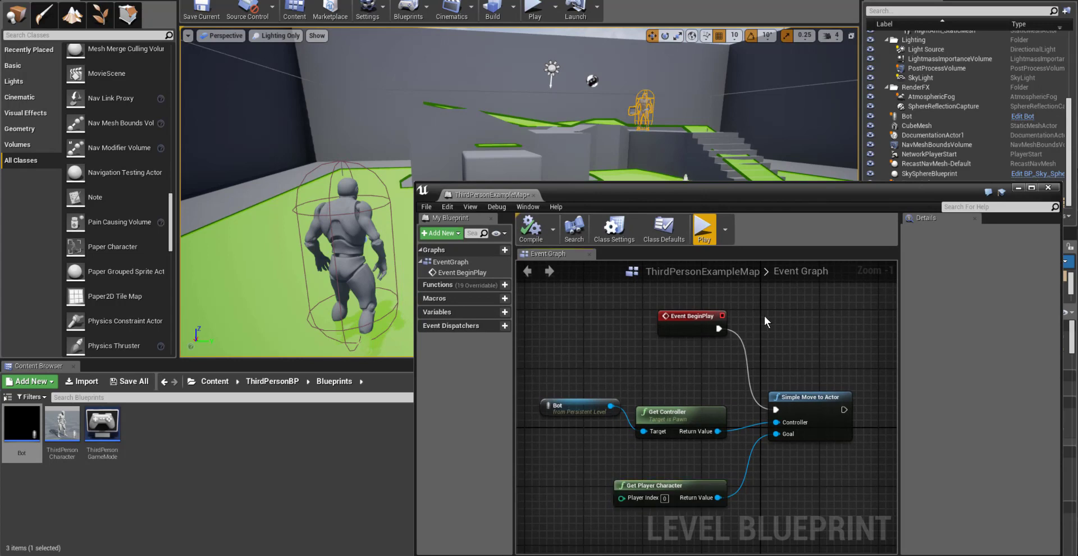
Look through the Add Event actions available to the Level Blueprint, including the Actor category, for a suitable trigger
right_click(769, 320)
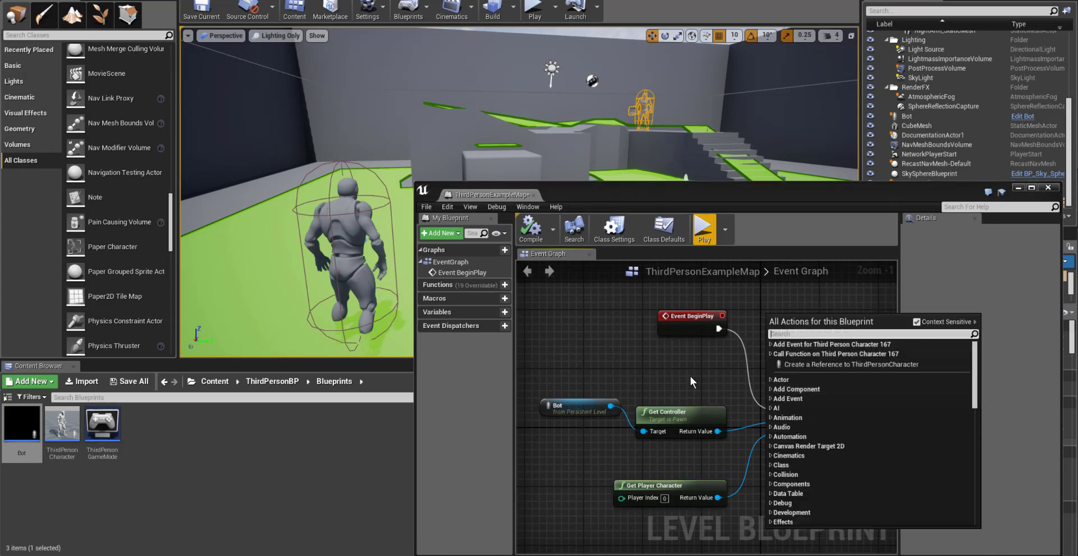
left_click(770, 398)
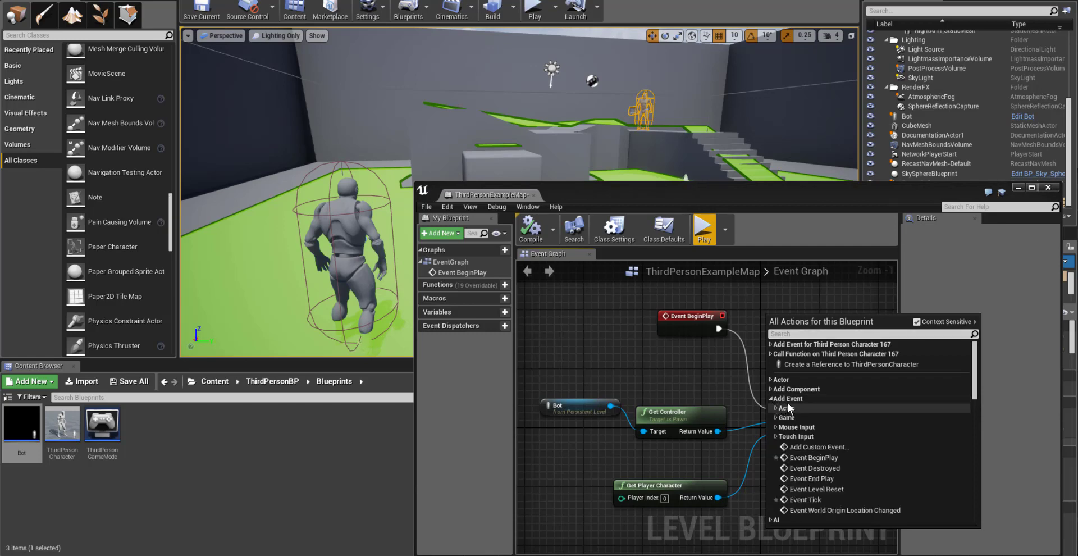
left_click(780, 407)
left_click(777, 410)
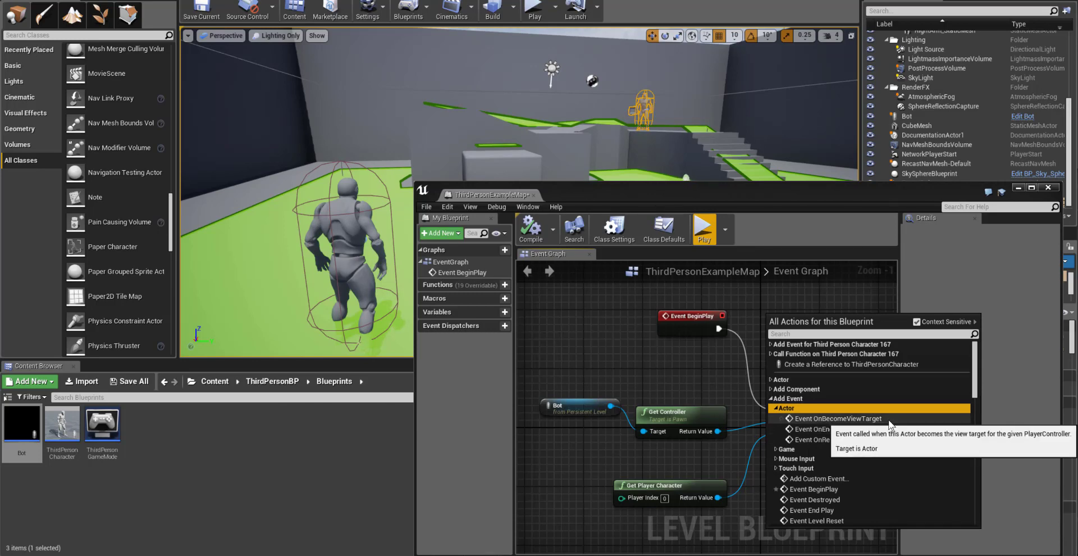
scroll(848, 445, "down", 2)
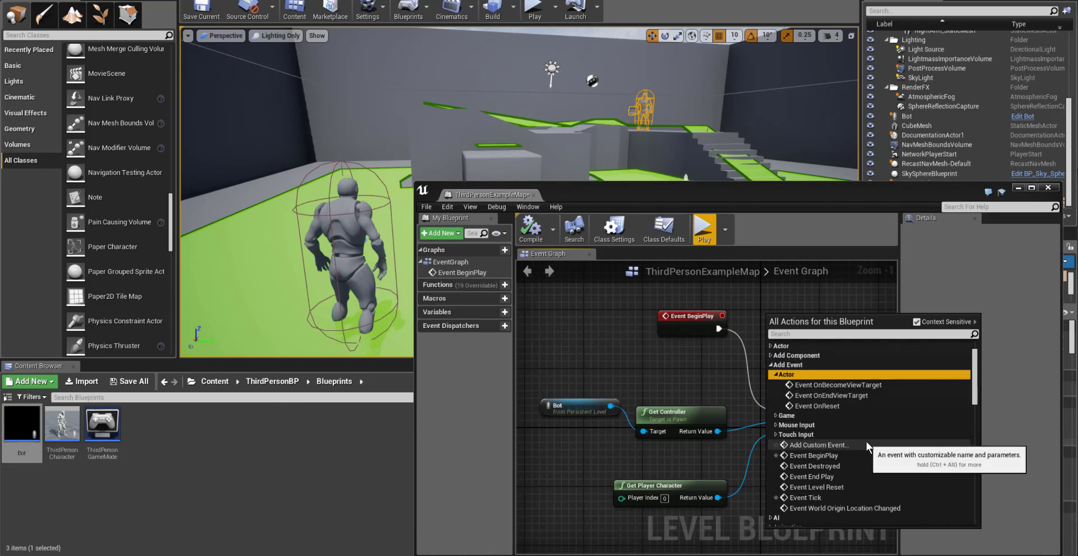
scroll(875, 442, "down", 3)
scroll(890, 439, "up", 4)
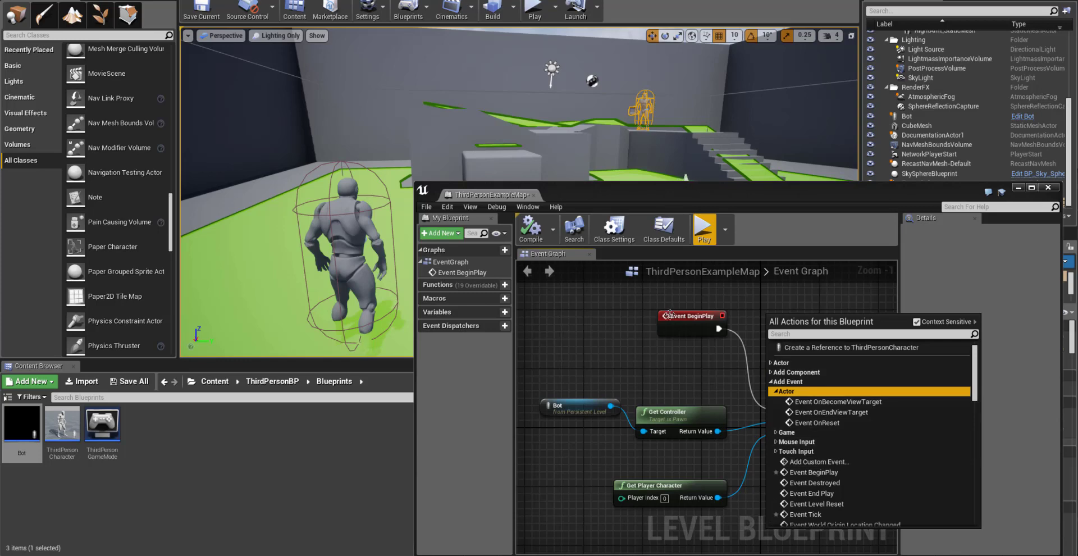
left_click(686, 317)
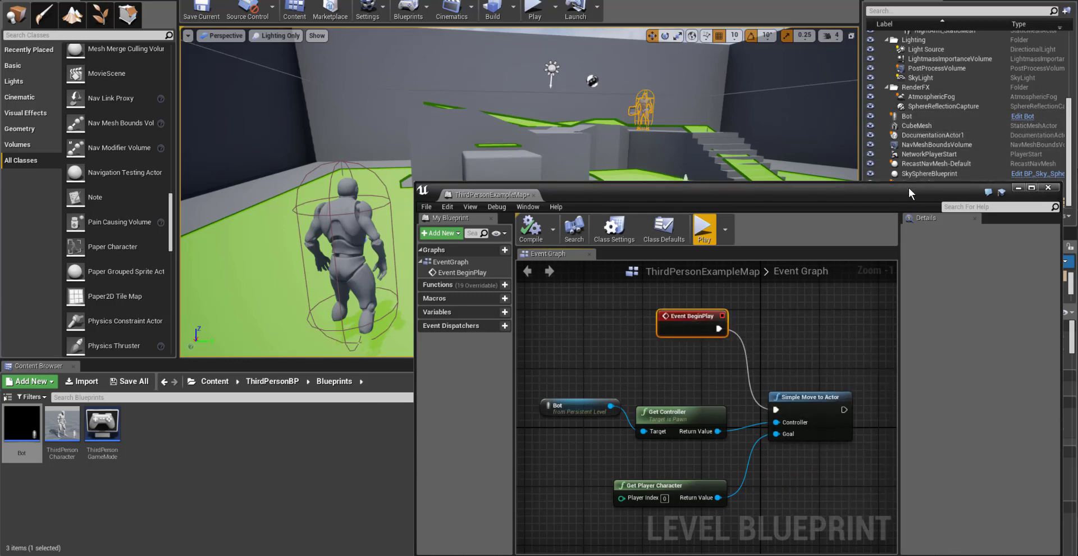
Add an On Actor Begin Overlap event for the ThirdPersonCharacter to the Level Blueprint
left_click_drag(908, 189, 892, 253)
left_click(919, 204)
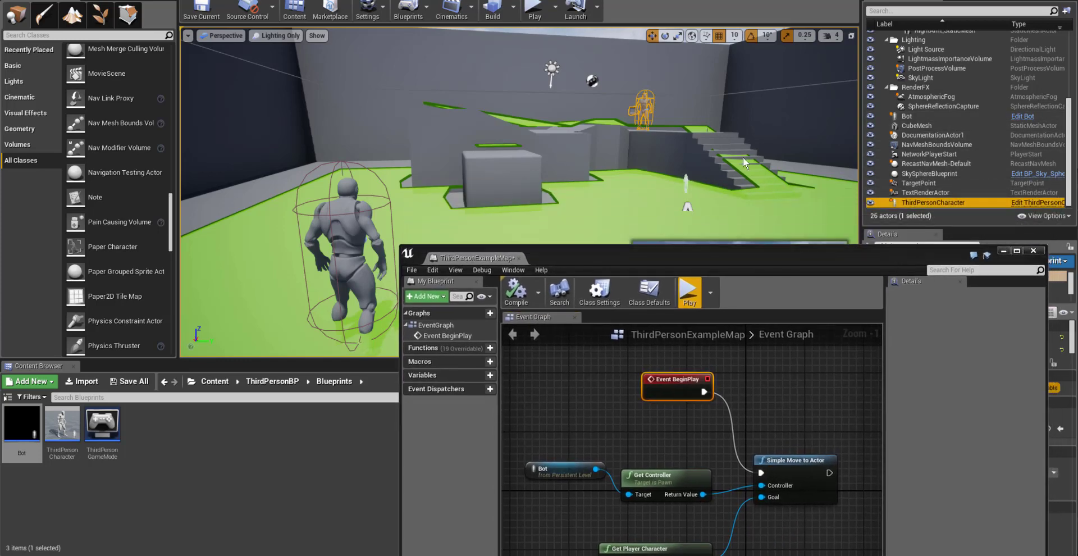
right_click(791, 369)
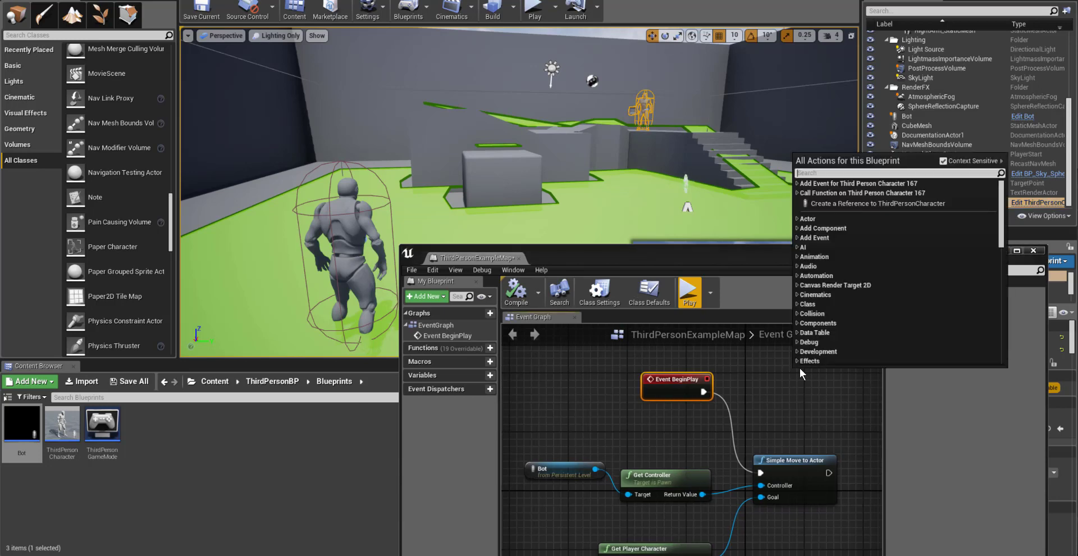
left_click(797, 183)
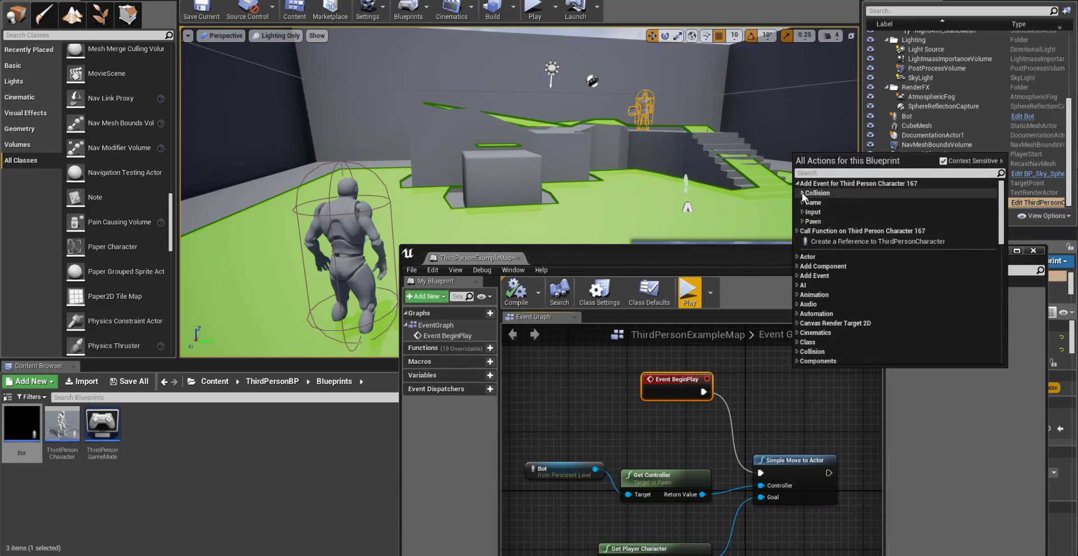
left_click(801, 193)
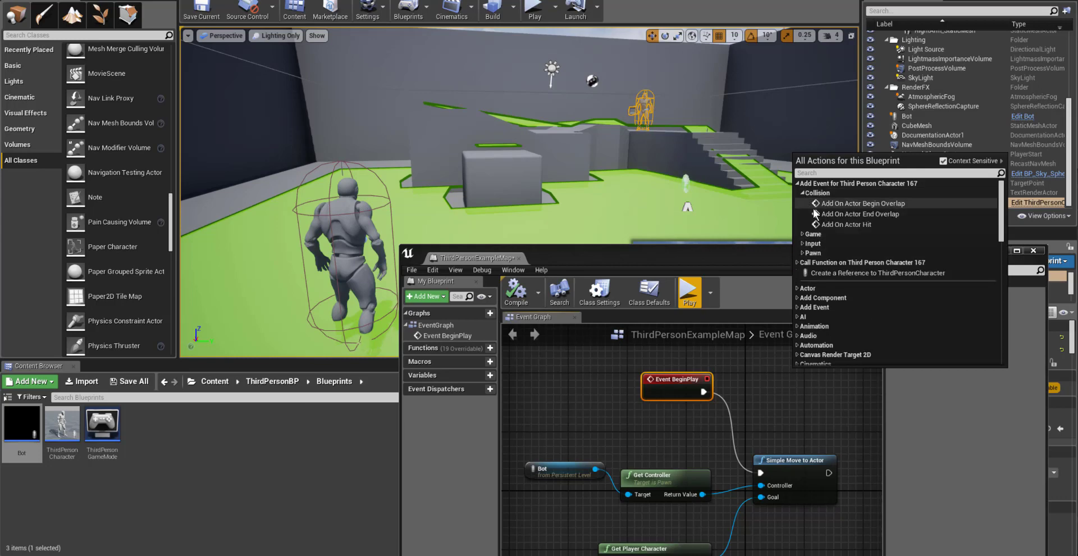
left_click(826, 205)
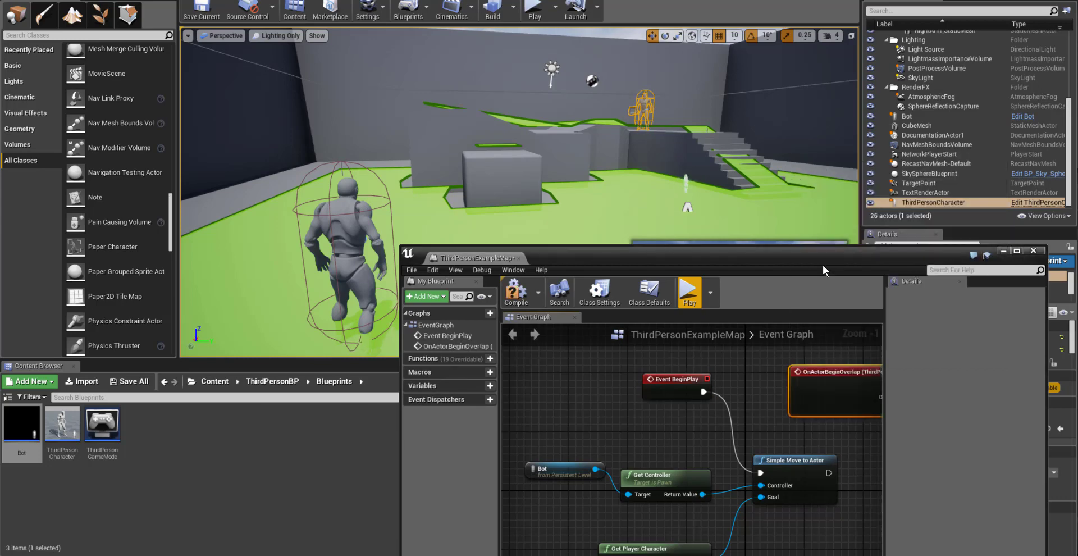
Wire OnActorBeginOverlap's execution output to Simple Move to Actor in place of Event BeginPlay, and delete the Event BeginPlay node
left_click_drag(828, 366, 562, 388)
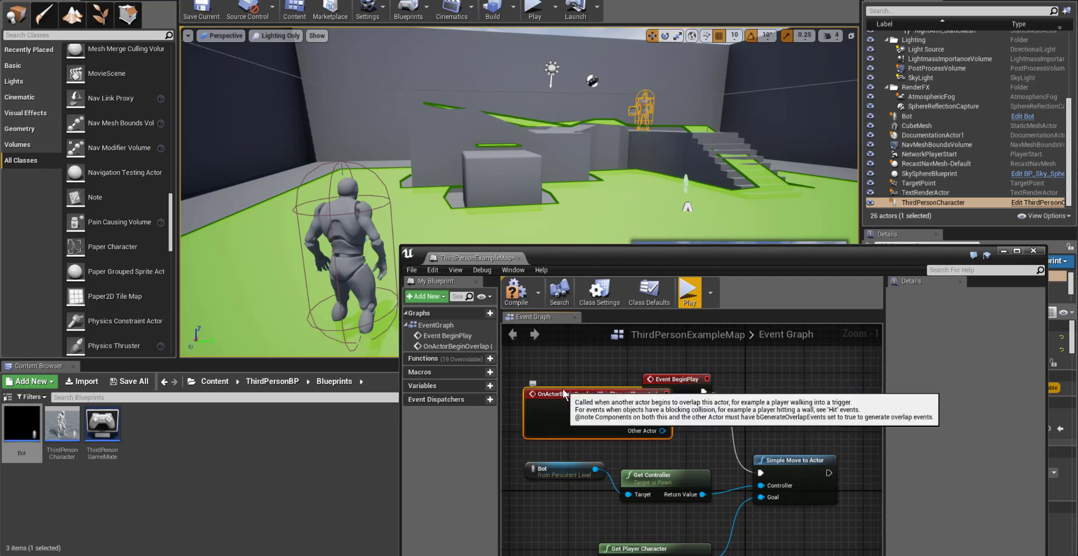
left_click_drag(684, 379, 770, 378)
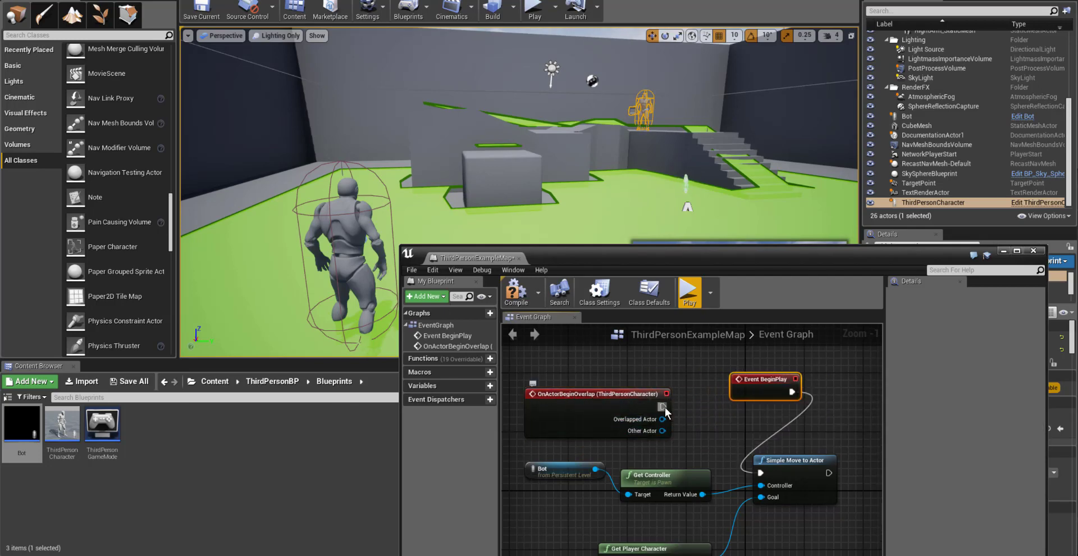
left_click_drag(663, 406, 762, 474)
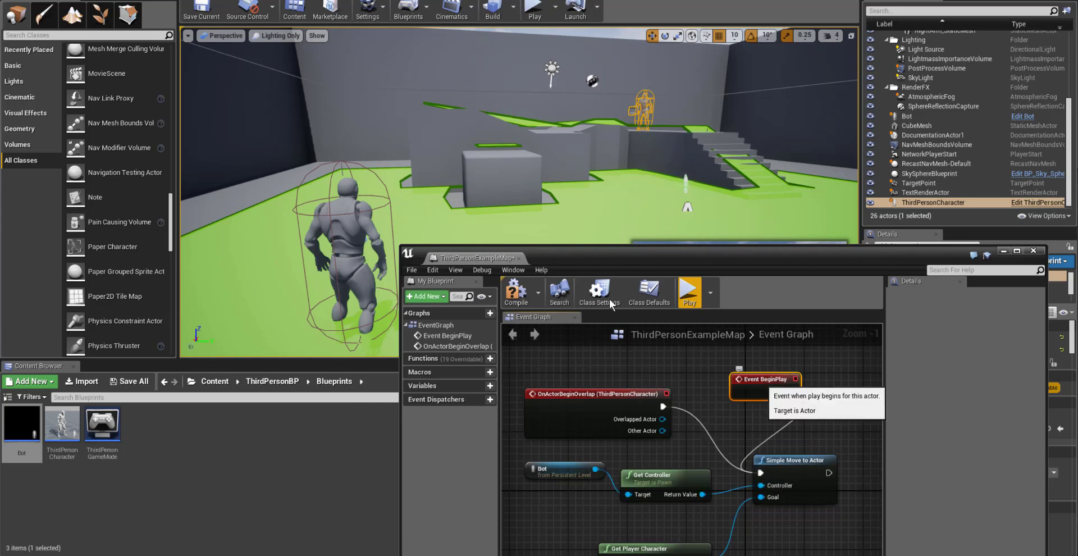
key("Delete")
Add a reference to the level's NavMeshBoundsVolume to the Event Graph
scroll(932, 173, "up", 1)
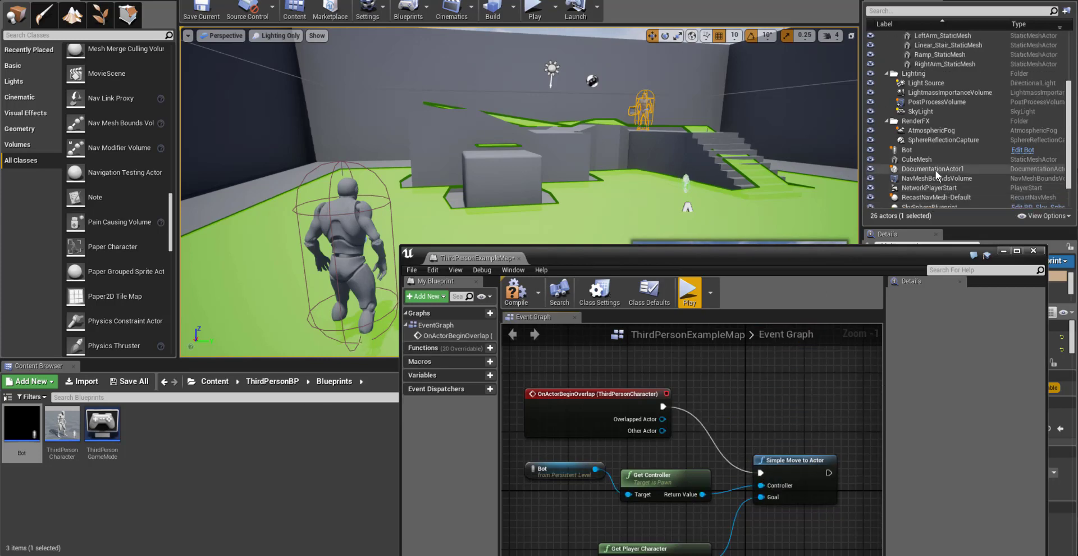
scroll(935, 170, "down", 1)
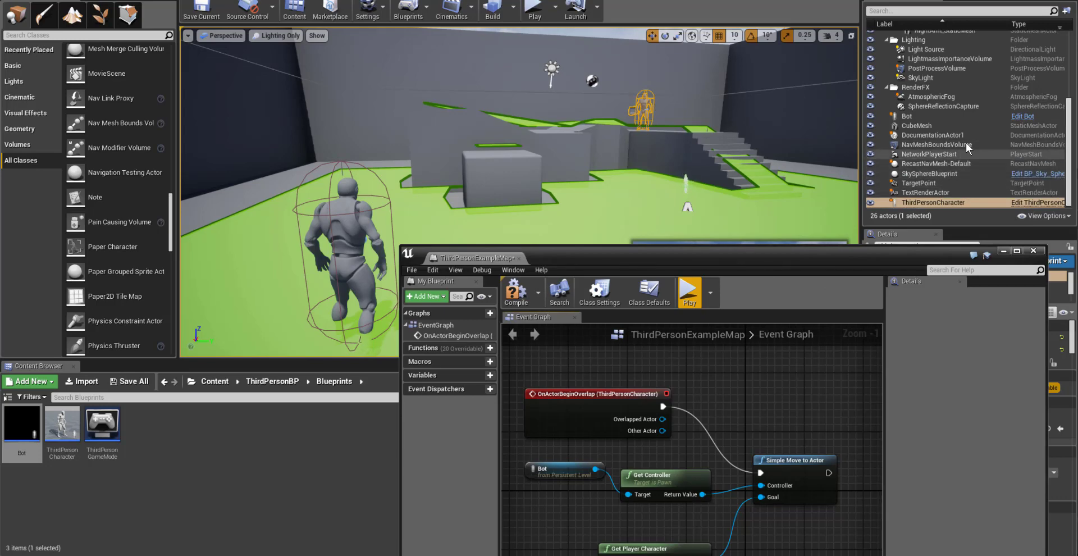
scroll(975, 122, "up", 4)
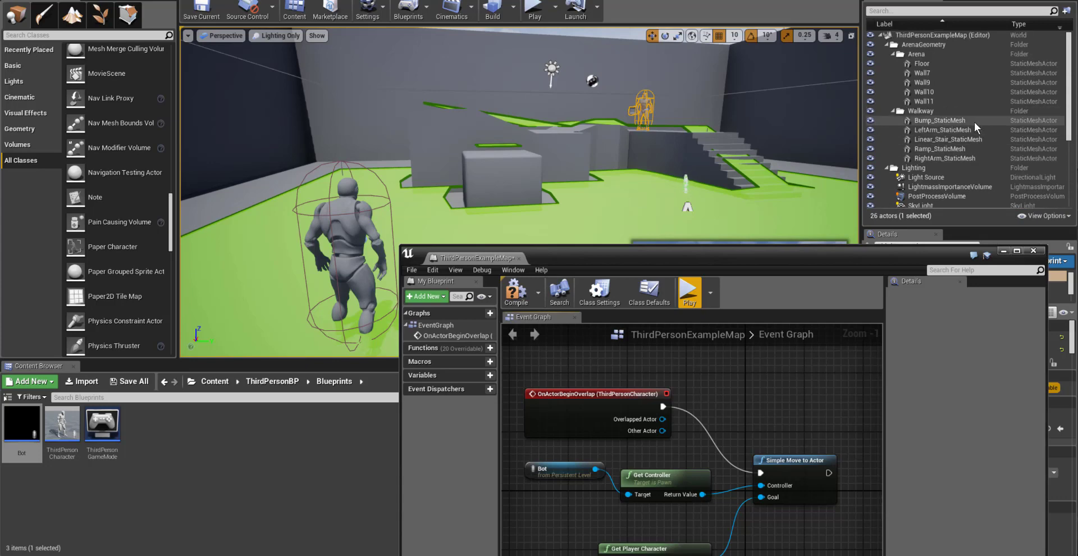
scroll(974, 123, "down", 5)
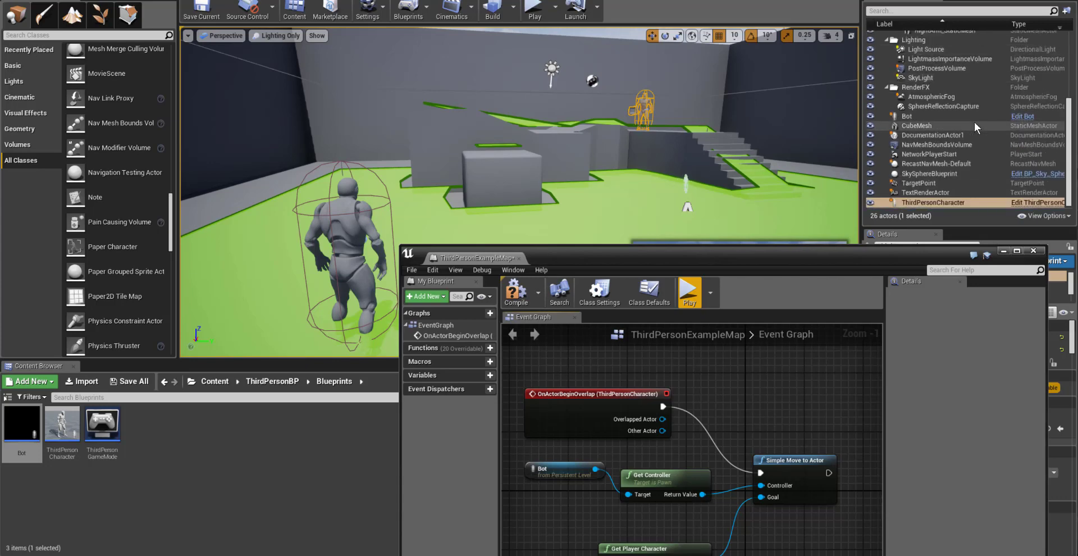
left_click(947, 143)
right_click(783, 384)
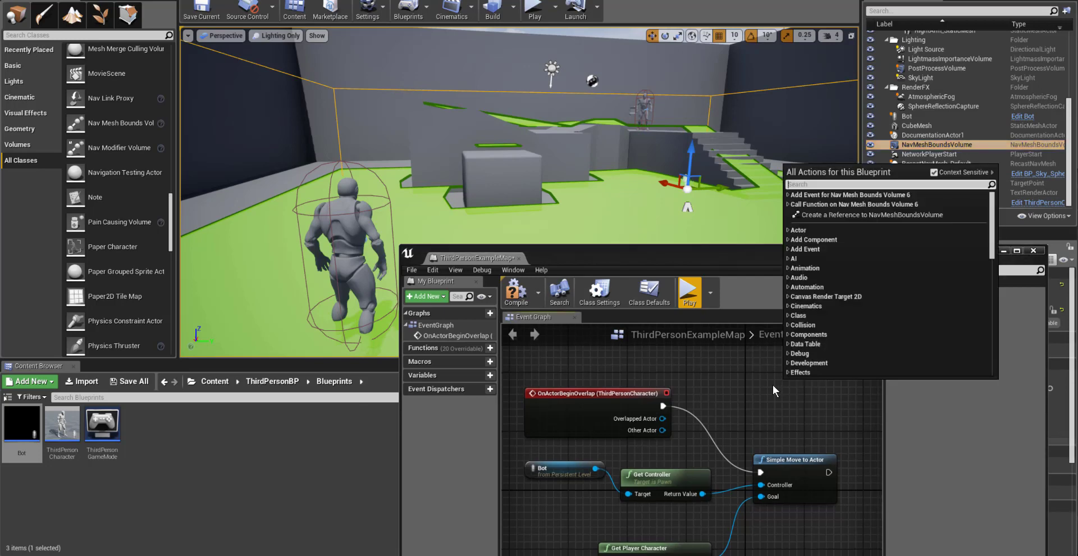
left_click(734, 403)
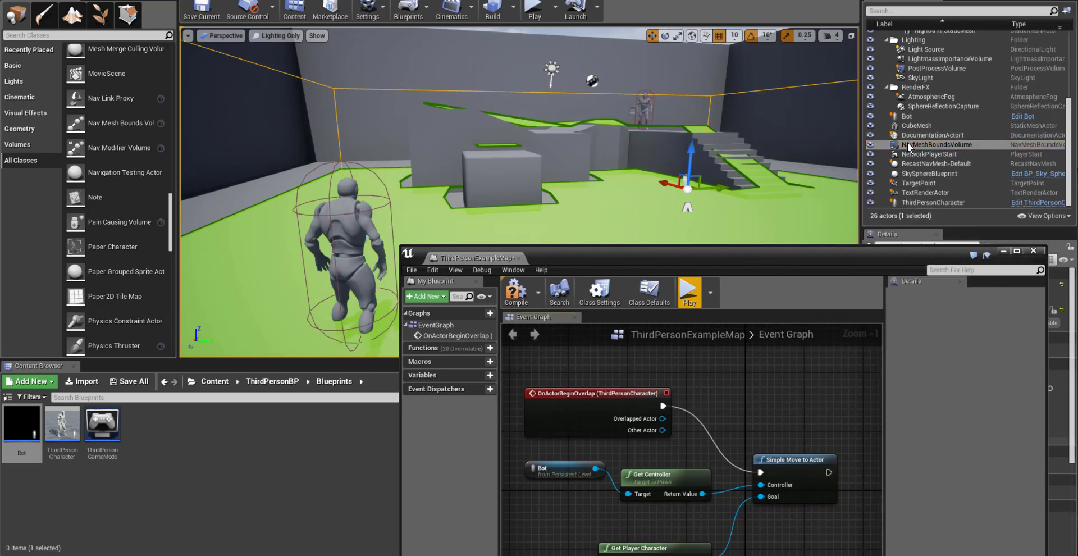
left_click_drag(907, 144, 573, 315)
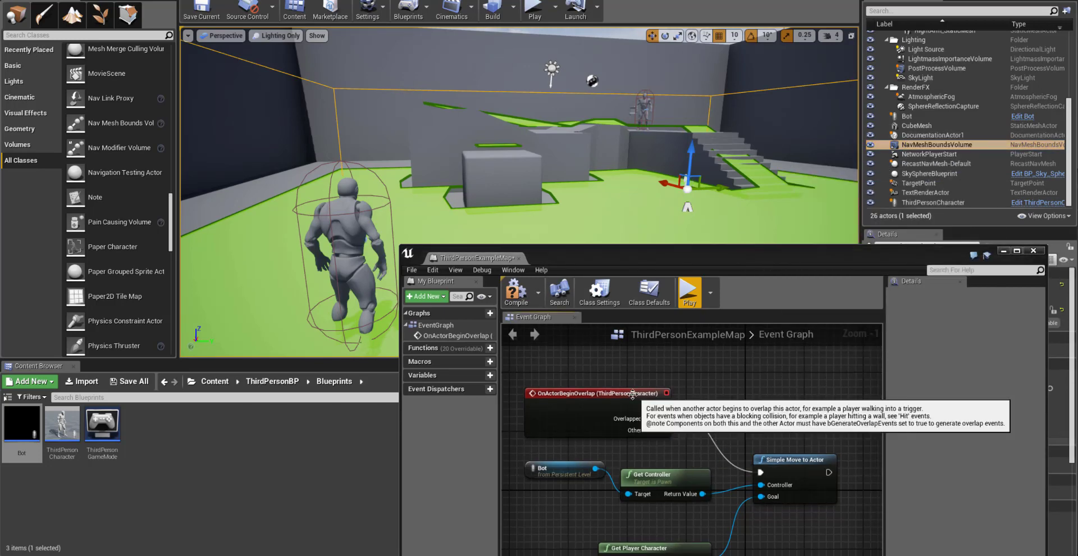
Try to link the NavMeshBoundsVolume reference to Overlapped Actor, and arrange it with the overlap event above Simple Move to Actor
left_click_drag(629, 389, 647, 375)
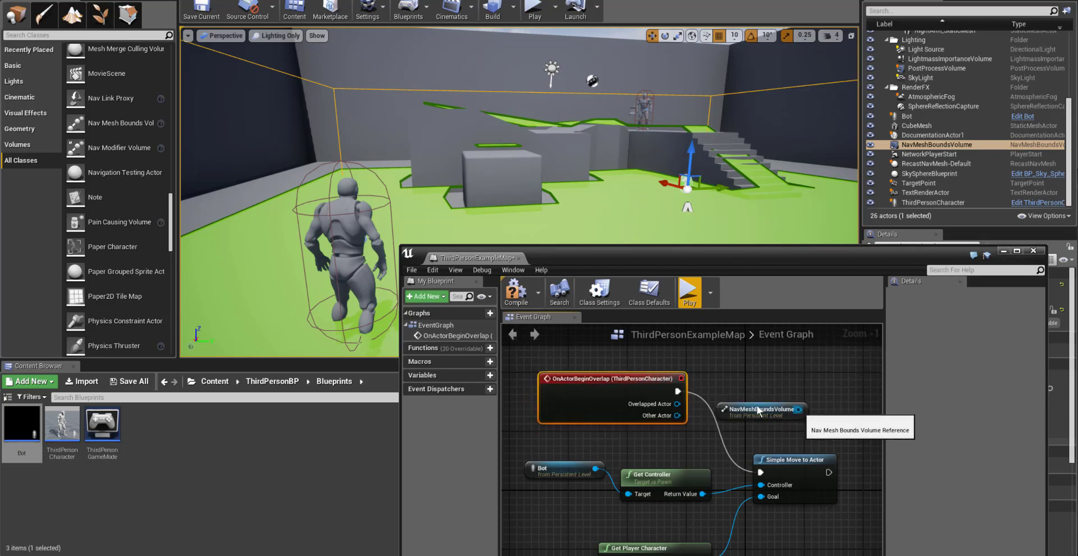
left_click_drag(798, 409, 699, 406)
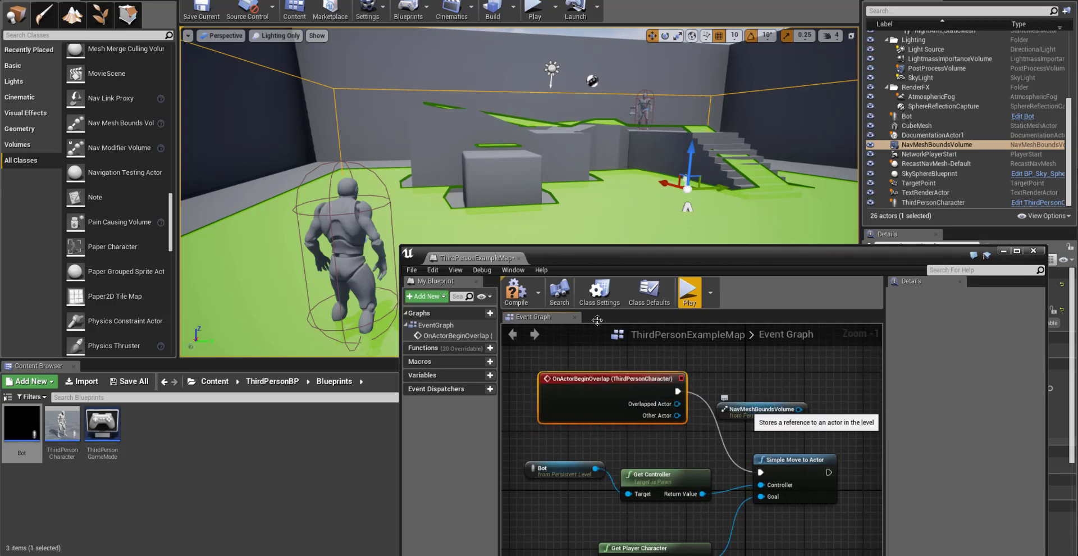
left_click_drag(765, 409, 671, 444)
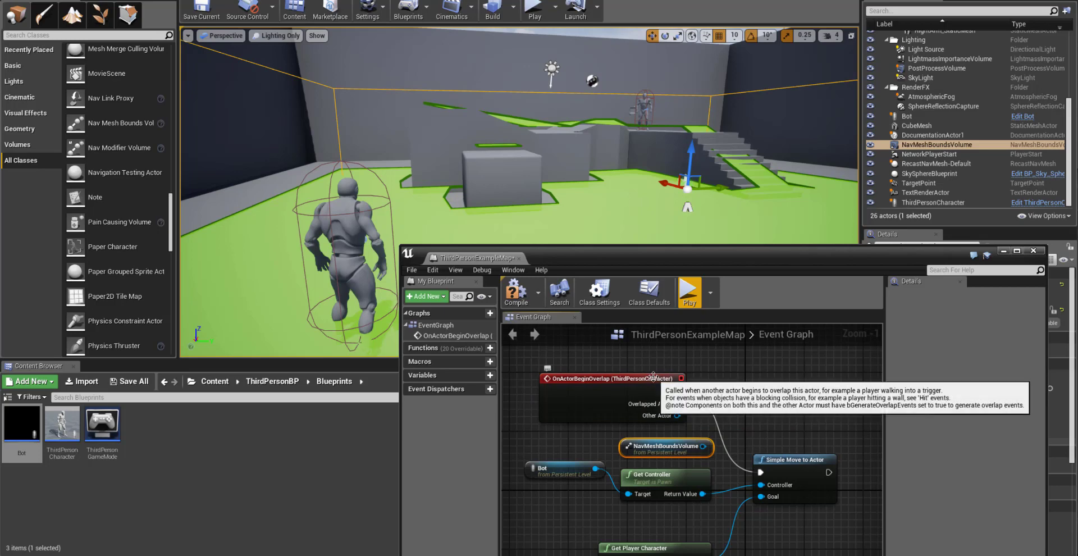
mouse_move(651, 377)
left_mouse_down()
mouse_move(673, 376)
mouse_move(657, 368)
left_mouse_up()
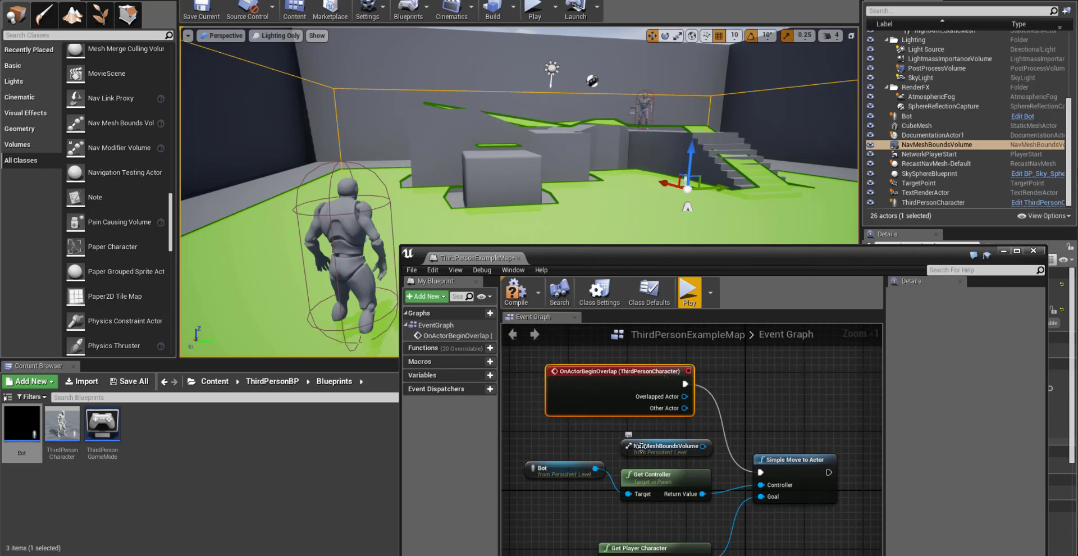
left_click_drag(651, 452, 759, 417)
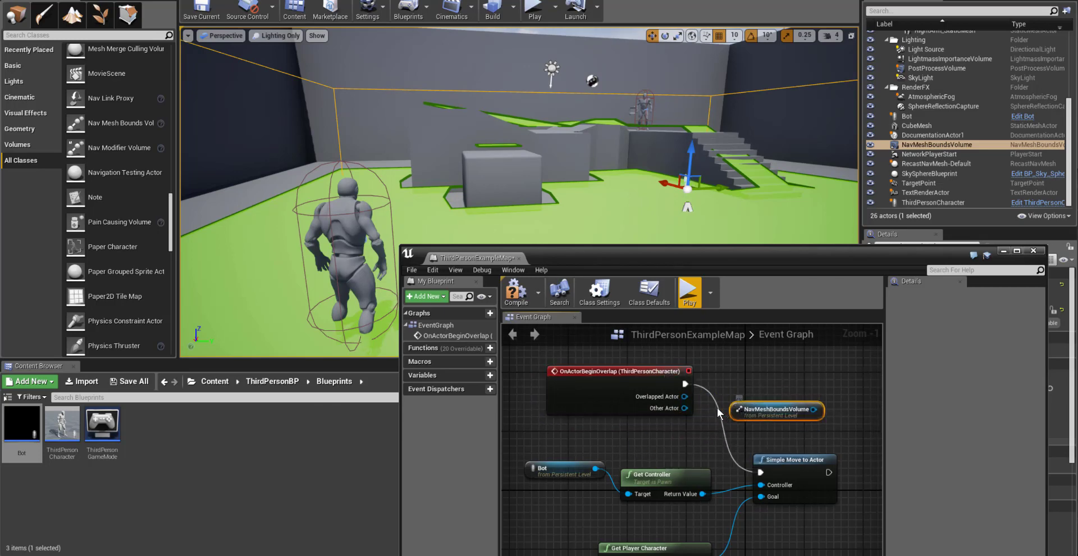
Add a Set Actor Enable Collision node targeting Overlapped Actor, place it beside the event, and move the NavMeshBoundsVolume reference below the event
left_click_drag(685, 396, 736, 402)
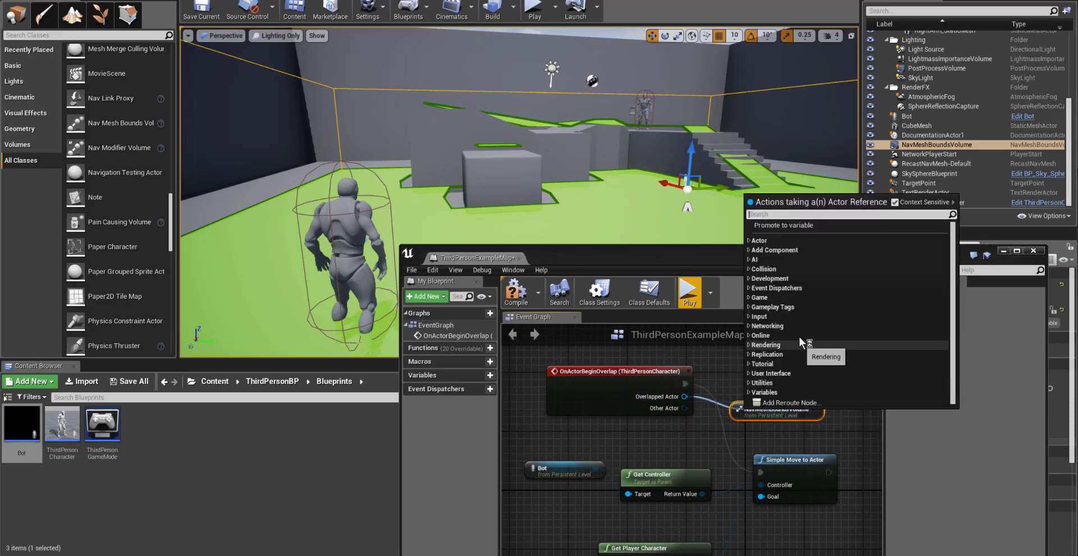
left_click(749, 269)
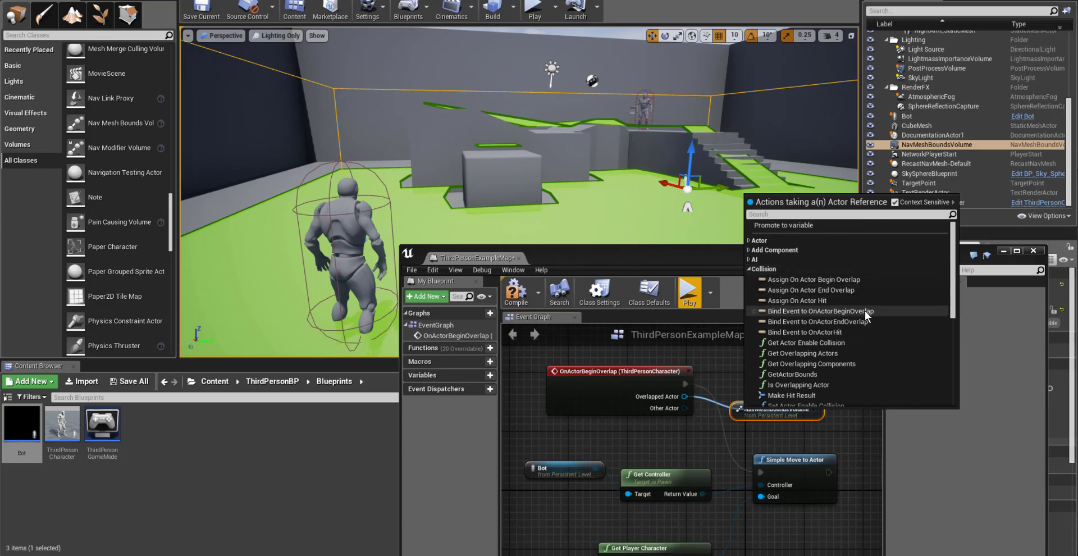
scroll(867, 315, "down", 1)
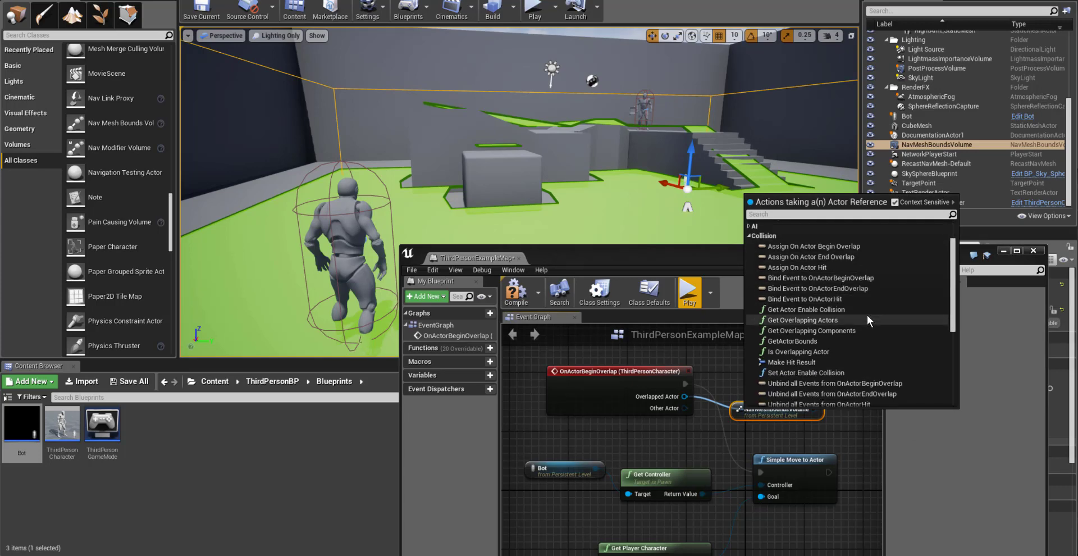
scroll(867, 315, "down", 2)
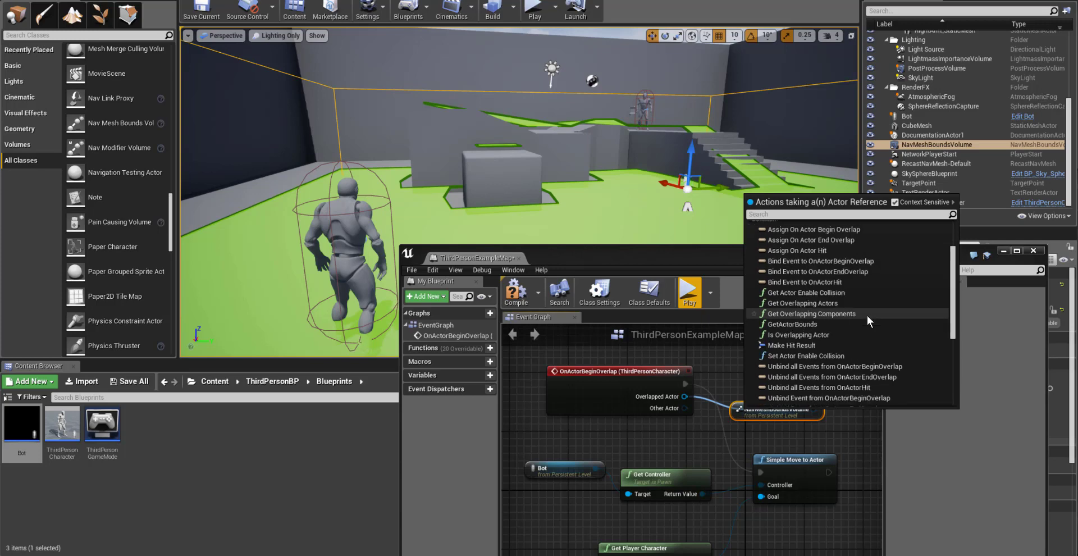
left_click(860, 335)
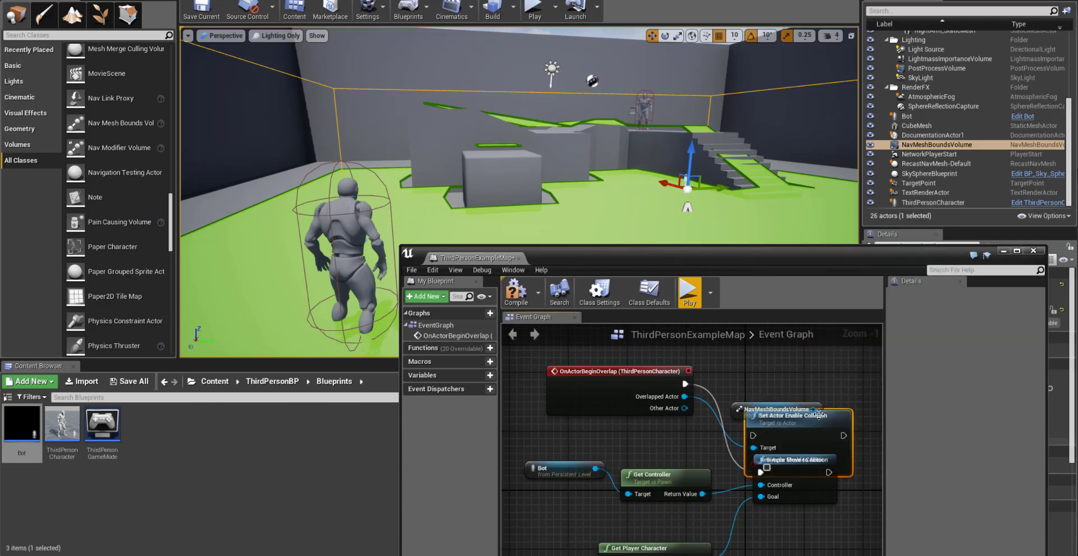
left_click_drag(819, 414, 847, 359)
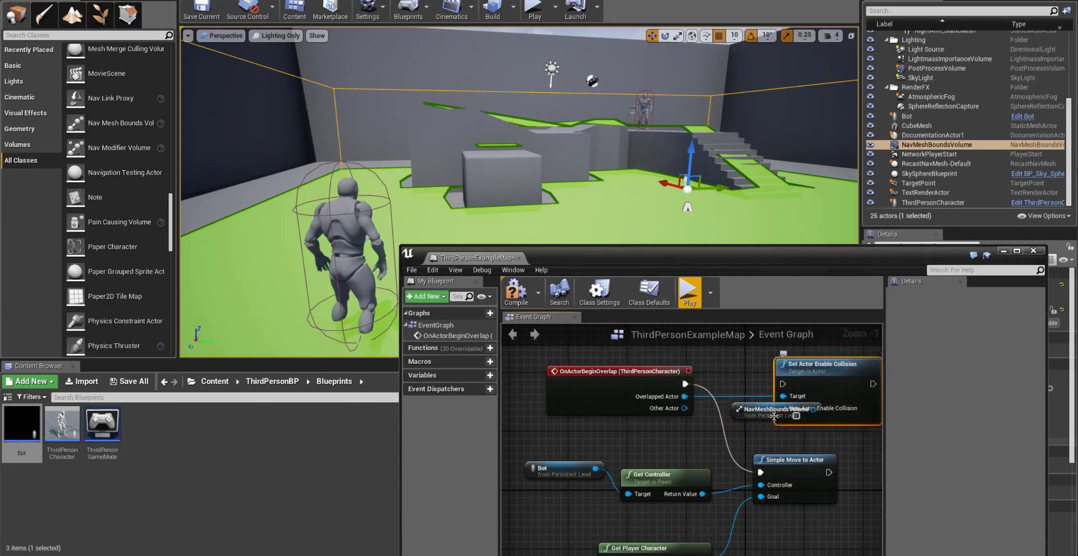
mouse_move(775, 416)
left_mouse_down()
mouse_move(680, 443)
mouse_move(743, 438)
mouse_move(766, 412)
mouse_move(782, 413)
left_mouse_up()
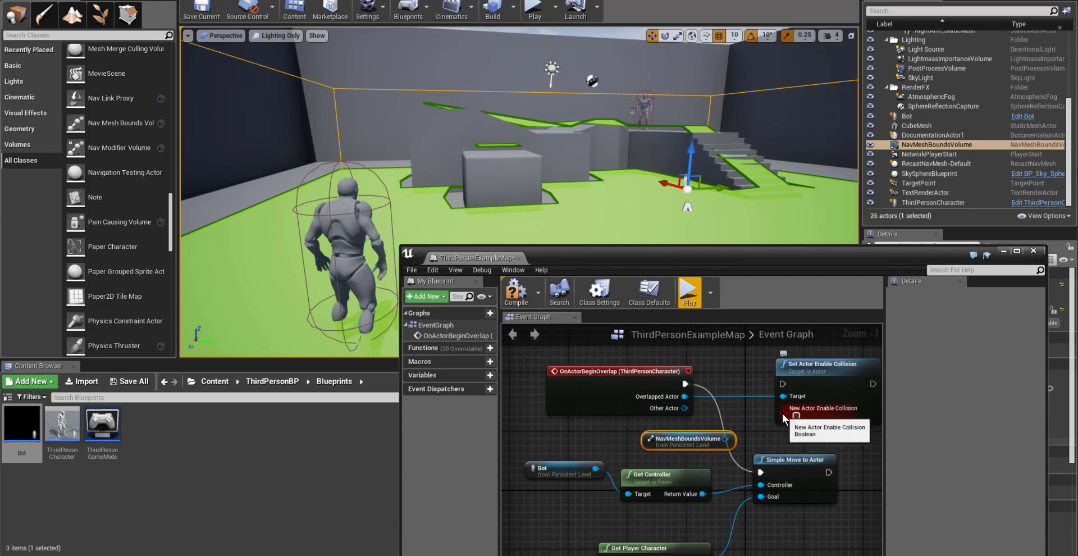
Create a Boolean variable under its default name, and shift the NavMeshBoundsVolume reference and the OnActorBeginOverlap event away from Set Actor Enable Collision
left_click_drag(679, 440, 620, 442)
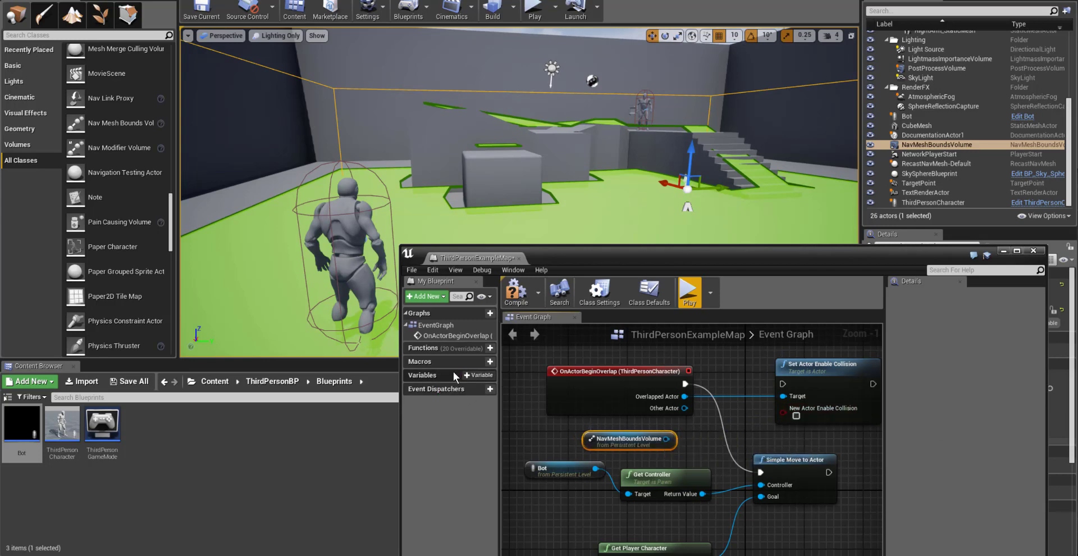
left_click(486, 376)
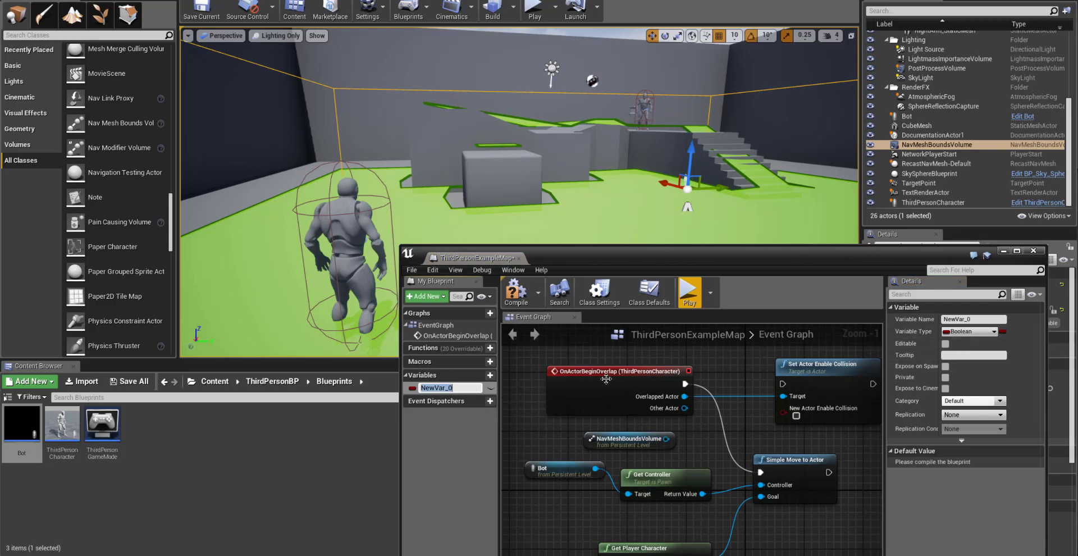
key("Return")
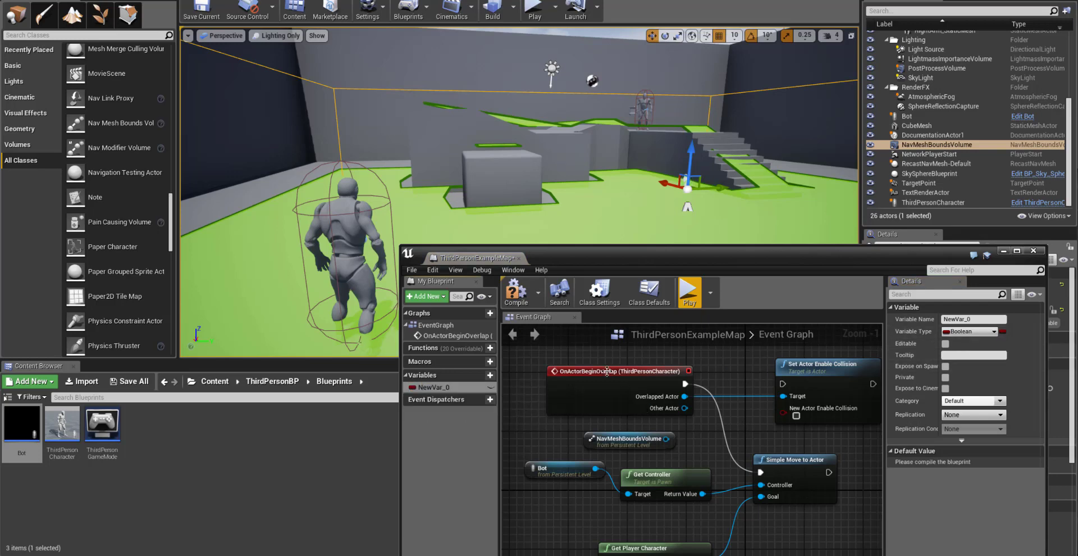
left_click_drag(607, 371, 577, 359)
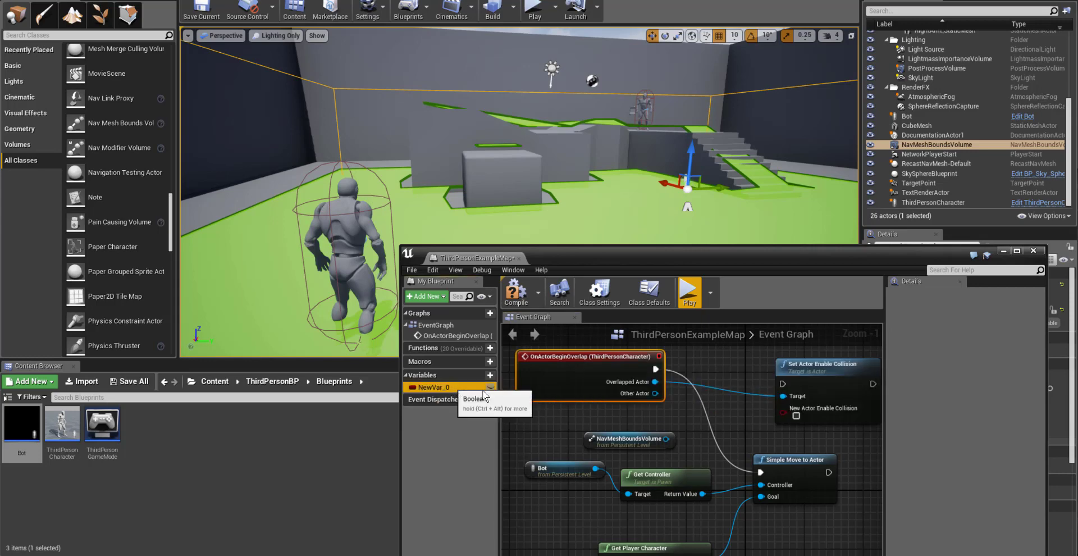
Add a getter for the new Boolean variable and link it to New Actor Enable Collision on Set Actor Enable Collision
left_click_drag(483, 390, 717, 404)
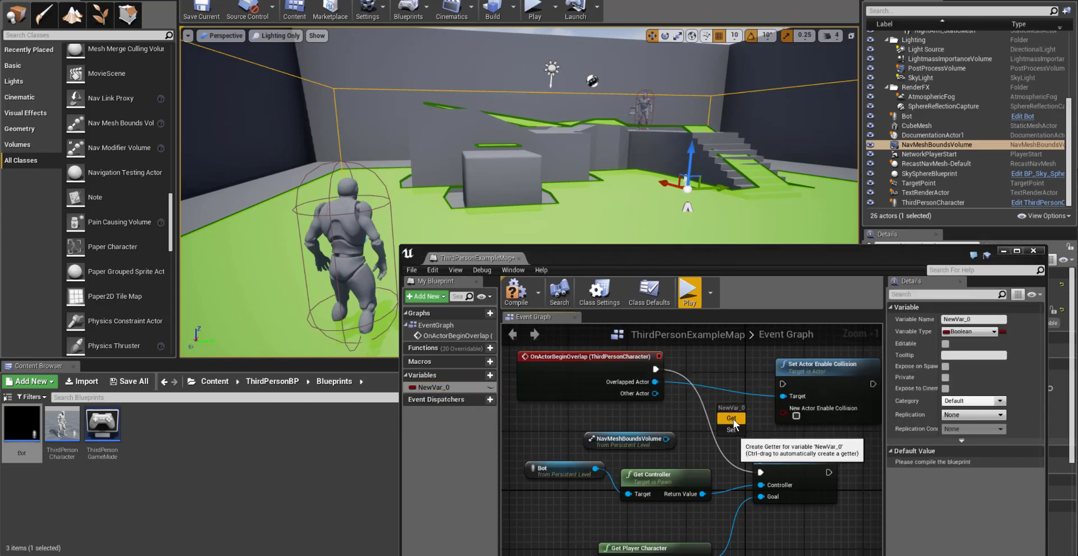
left_click(733, 418)
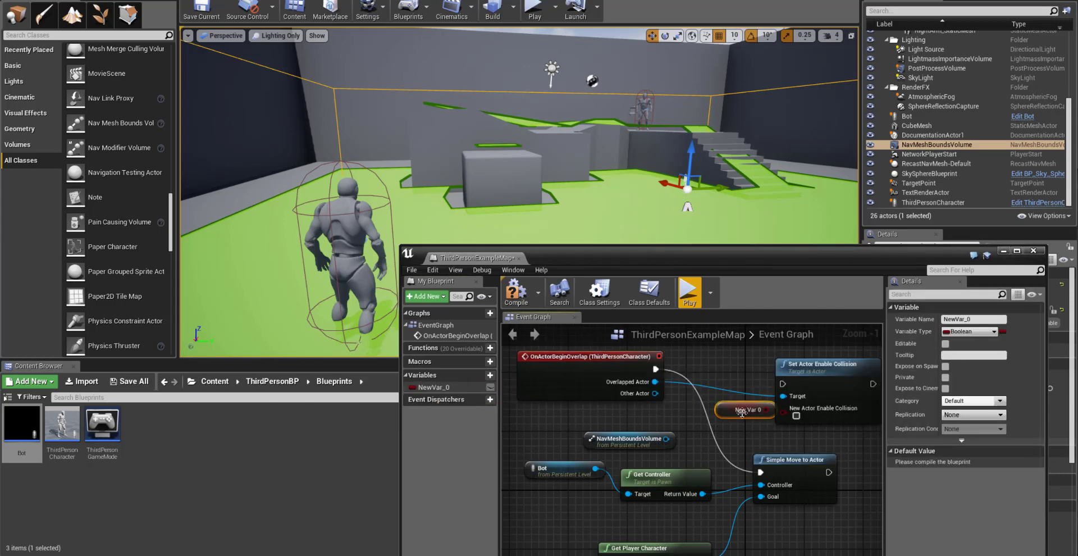
left_click_drag(746, 419, 782, 414)
left_click_drag(723, 428, 792, 444)
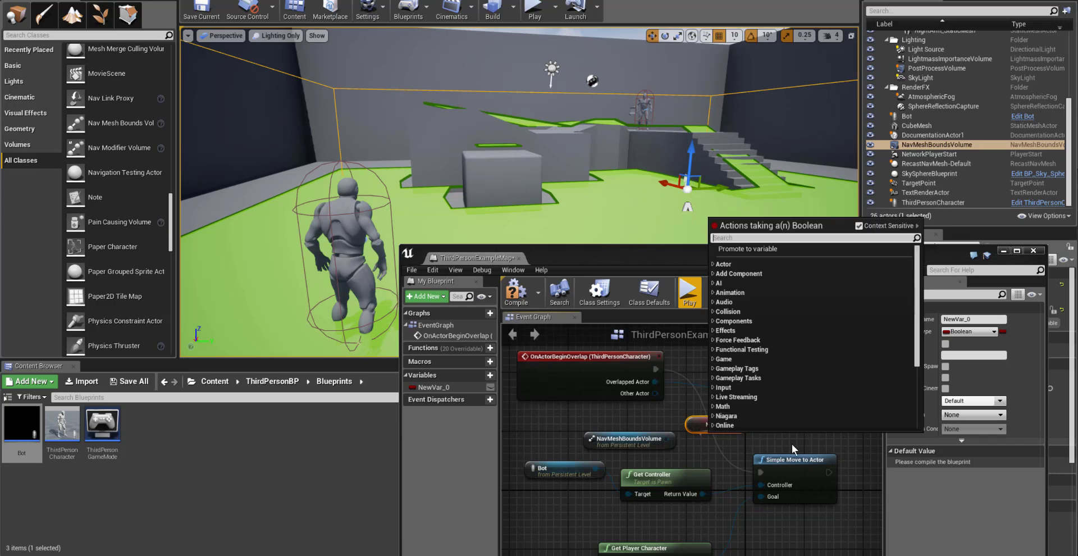
left_click(808, 443)
Space Simple Move to Actor away from Set Actor Enable Collision and wire the latter's execution output into it
right_click_drag(812, 443, 709, 440)
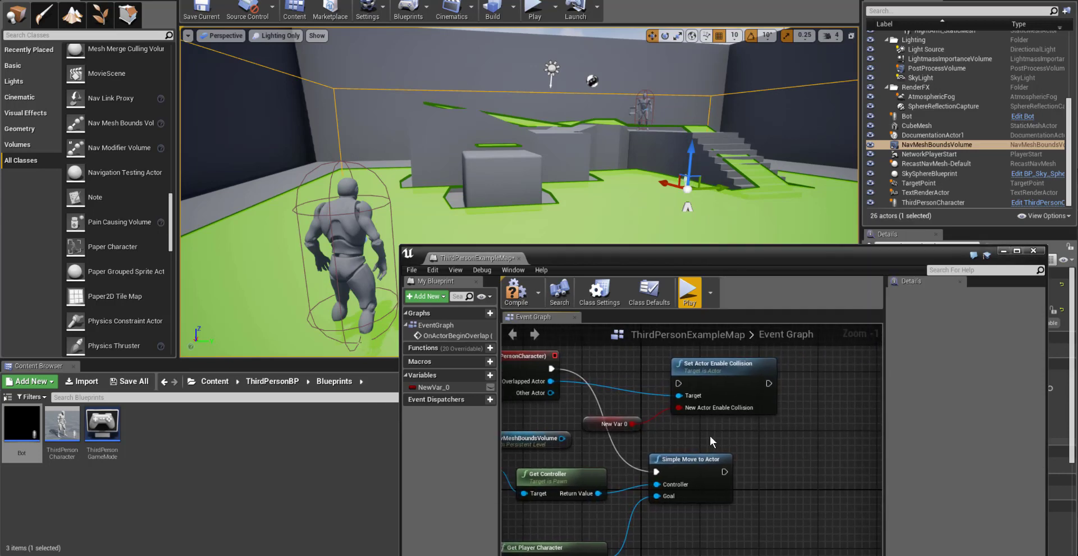
left_click_drag(706, 459, 823, 457)
left_click_drag(770, 388, 773, 467)
right_click_drag(728, 439, 745, 444)
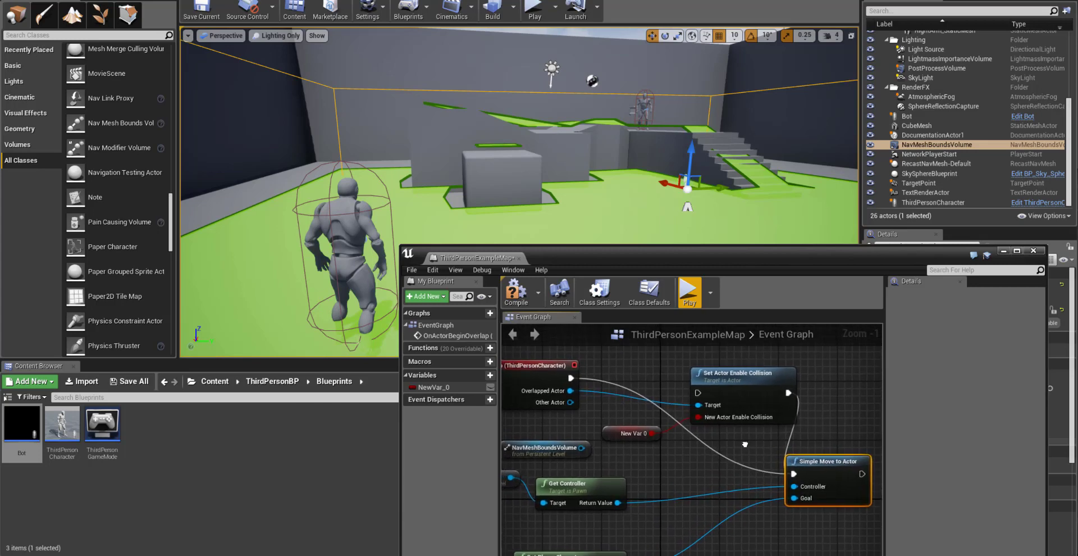
left_click(741, 458)
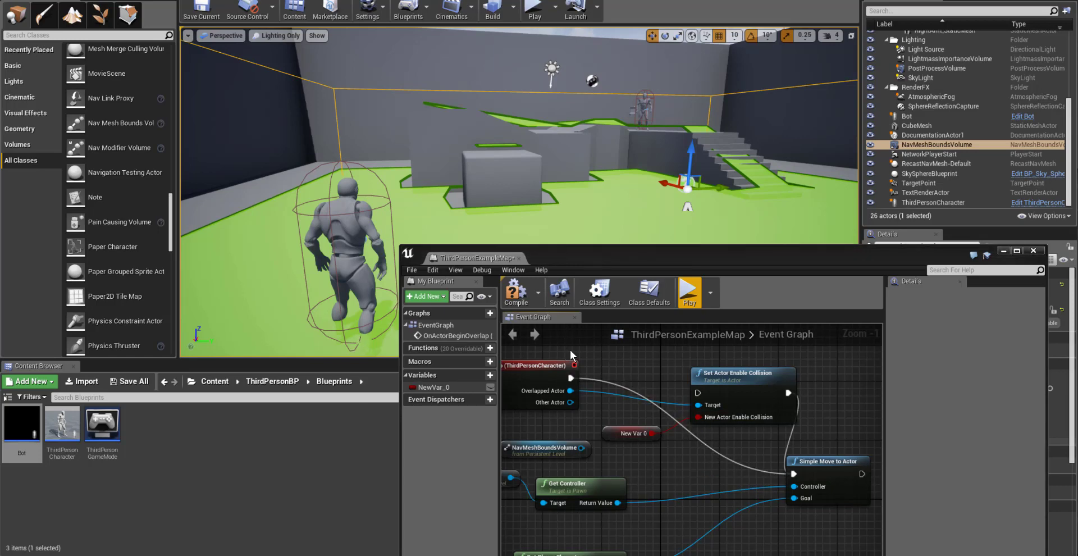
right_click(713, 450)
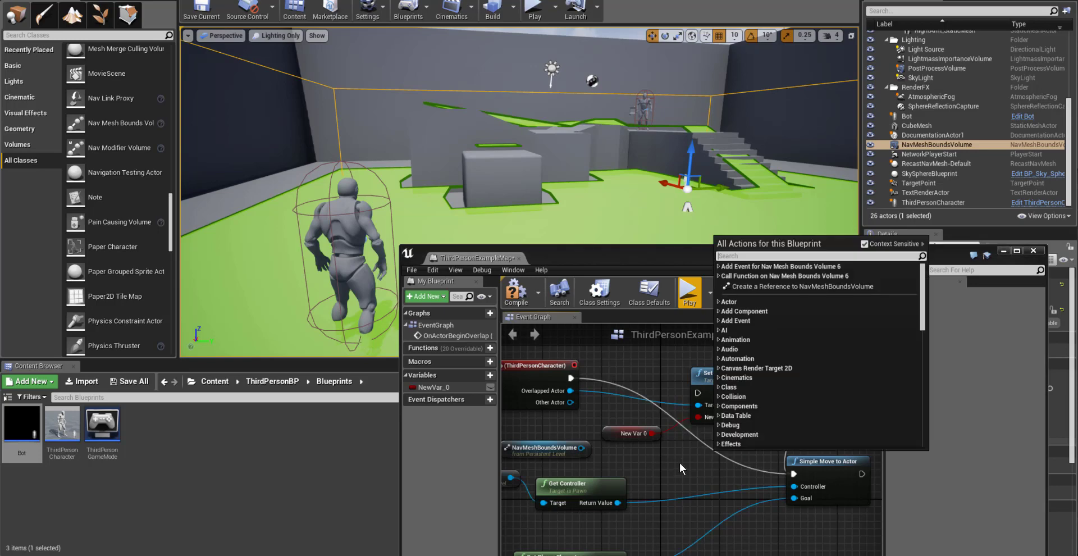
left_click(549, 368)
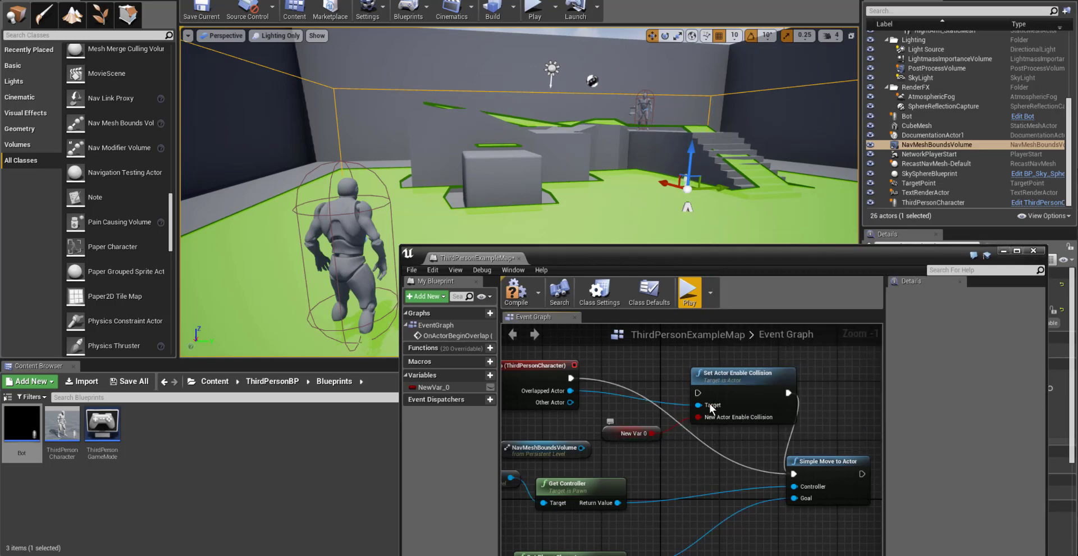
left_click_drag(744, 373, 715, 365)
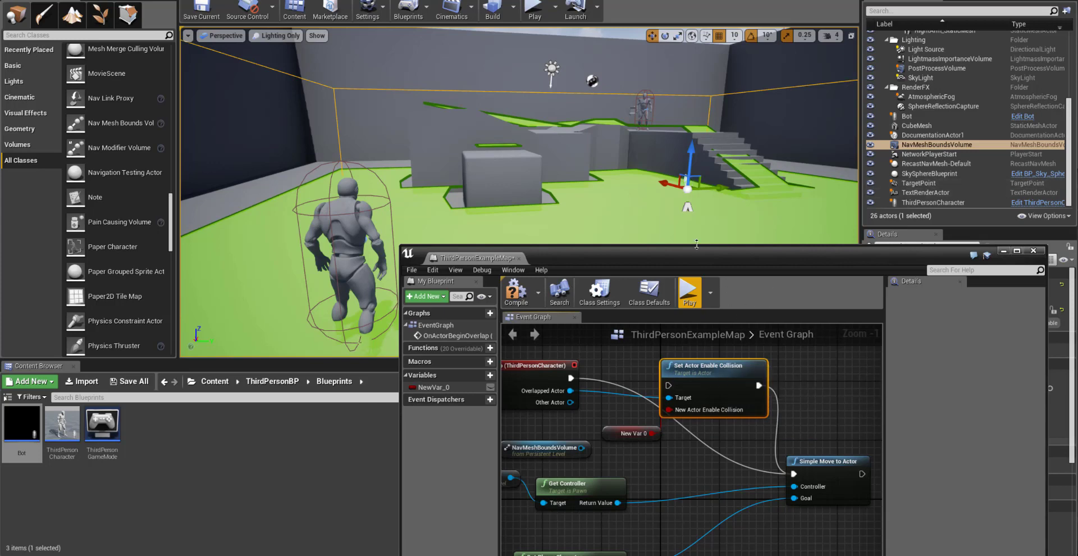
Play the level in the viewport to test whether the Bot follows the character, and end the play session
left_click(535, 10)
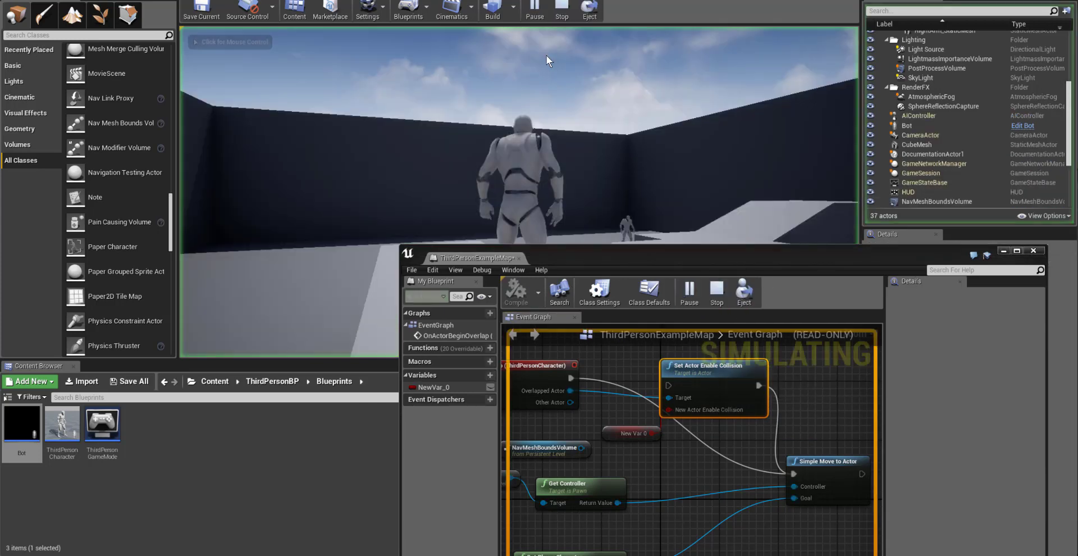
left_click(598, 196)
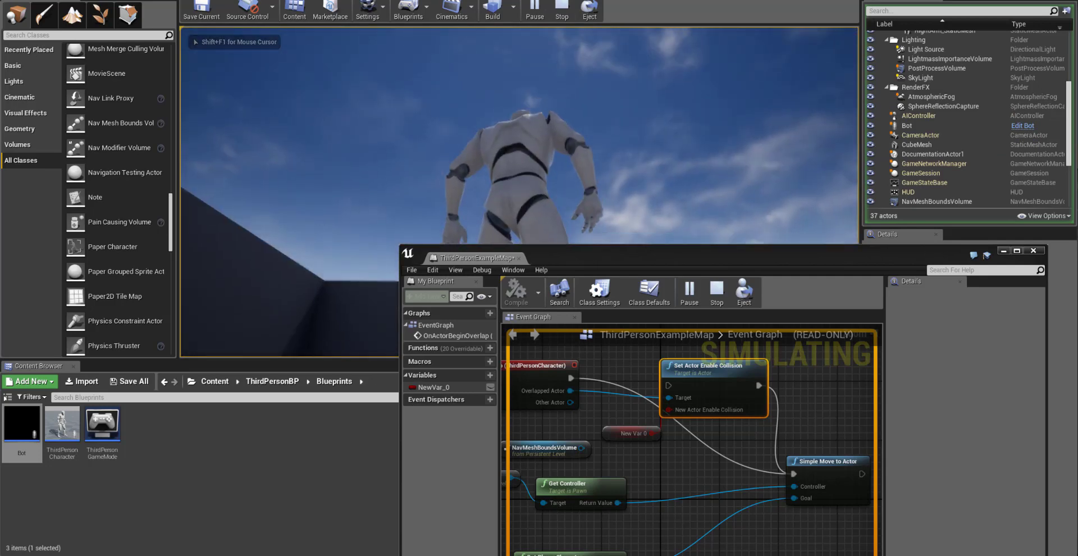
key("shift+F1")
key("Escape")
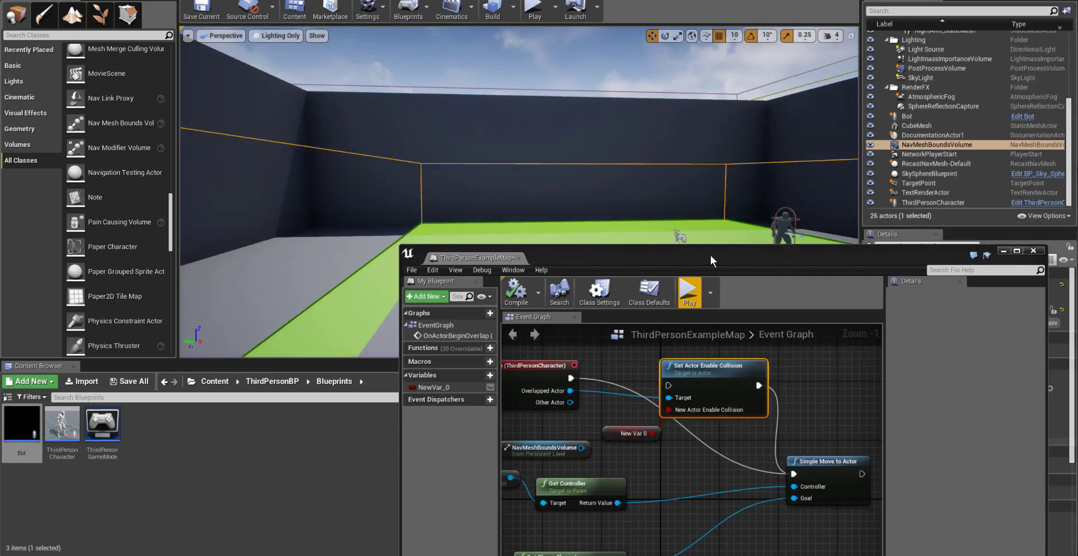
Bring the whole node graph into view and move the Bot reference and Get Controller lower, clear of the NavMeshBoundsVolume reference
left_click_drag(726, 251, 548, 42)
right_click_drag(524, 251, 592, 259)
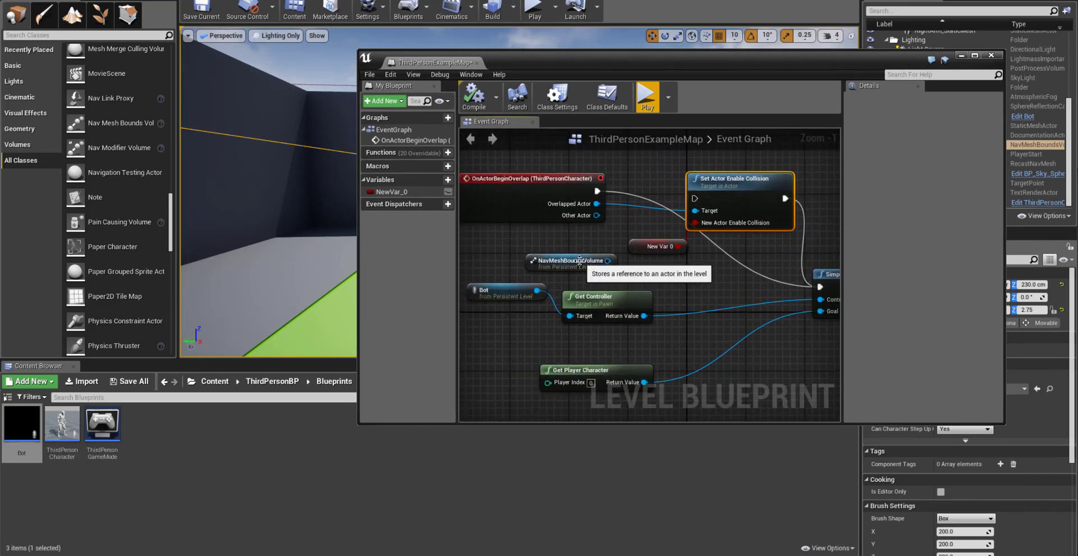
left_click_drag(592, 259, 600, 258)
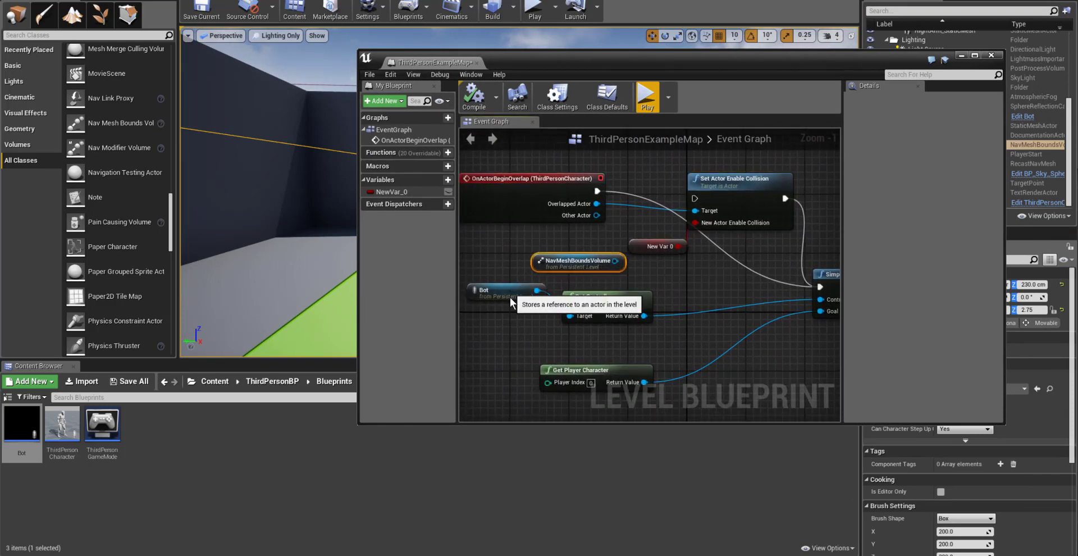
left_click_drag(511, 296, 496, 339)
left_click_drag(607, 299, 624, 322)
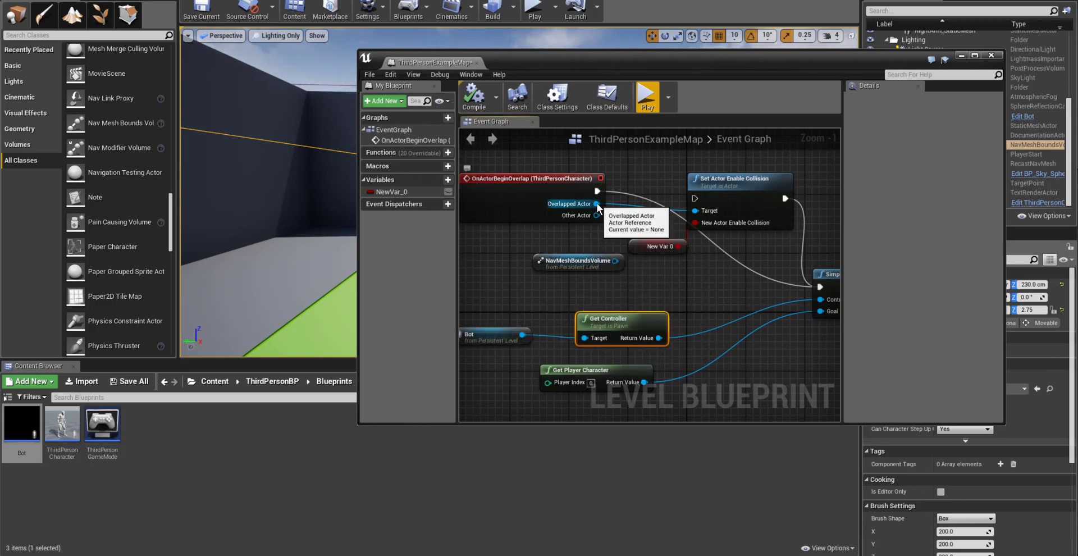
Delete the Boolean variable getter, the Set Actor Enable Collision node and the NavMeshBoundsVolume reference from the Event Graph
left_click(657, 246)
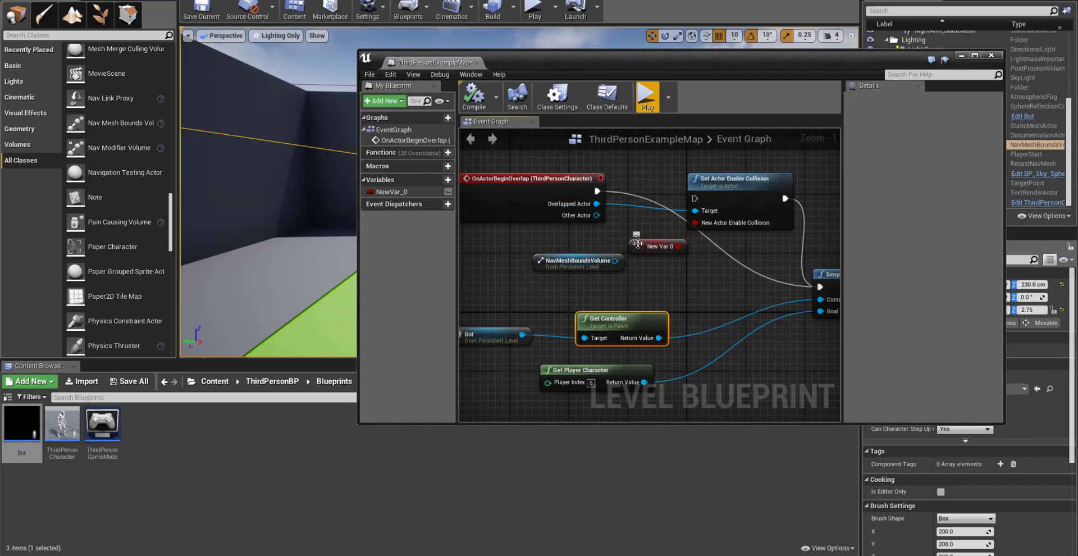
key("Delete")
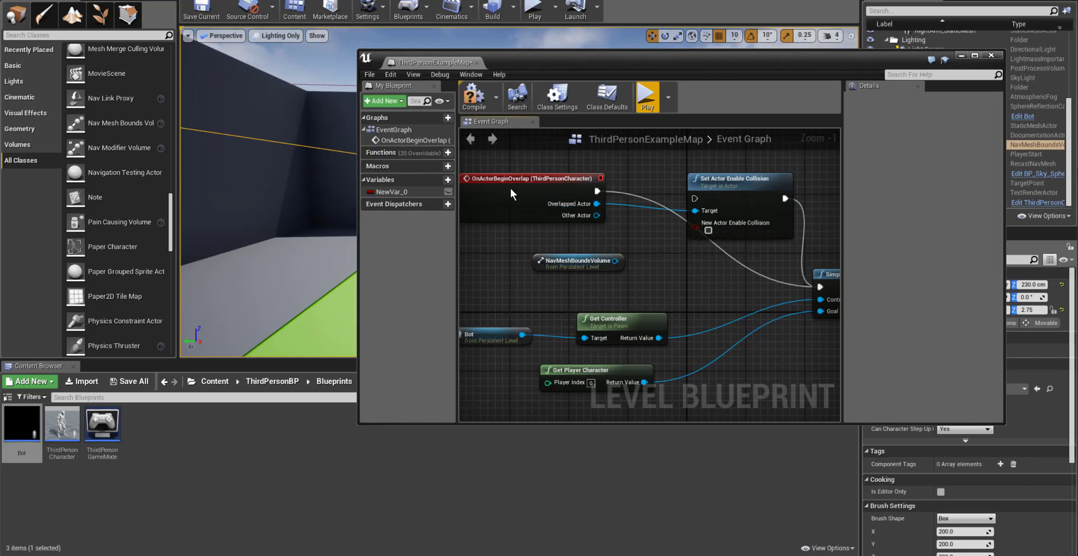
left_click(755, 179)
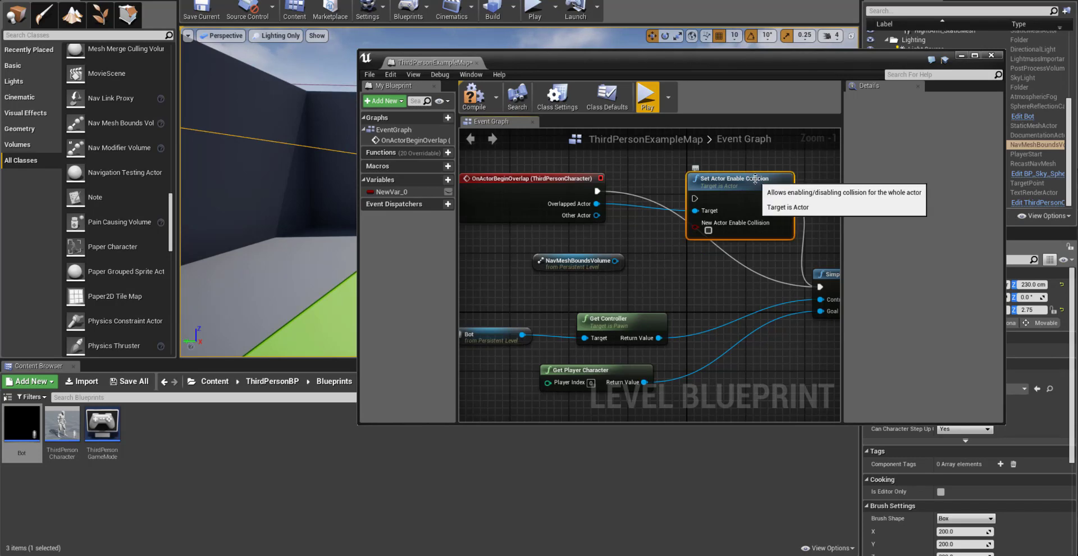
key("Delete")
left_click(562, 261)
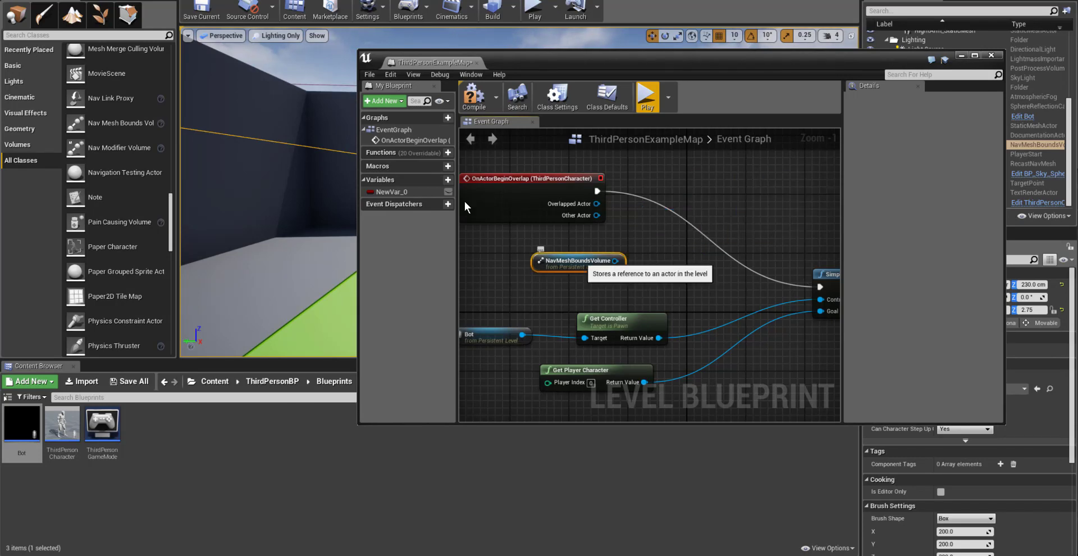
key("Delete")
Review the whole remaining overlap graph and close the Level Blueprint
left_click_drag(821, 58, 774, 218)
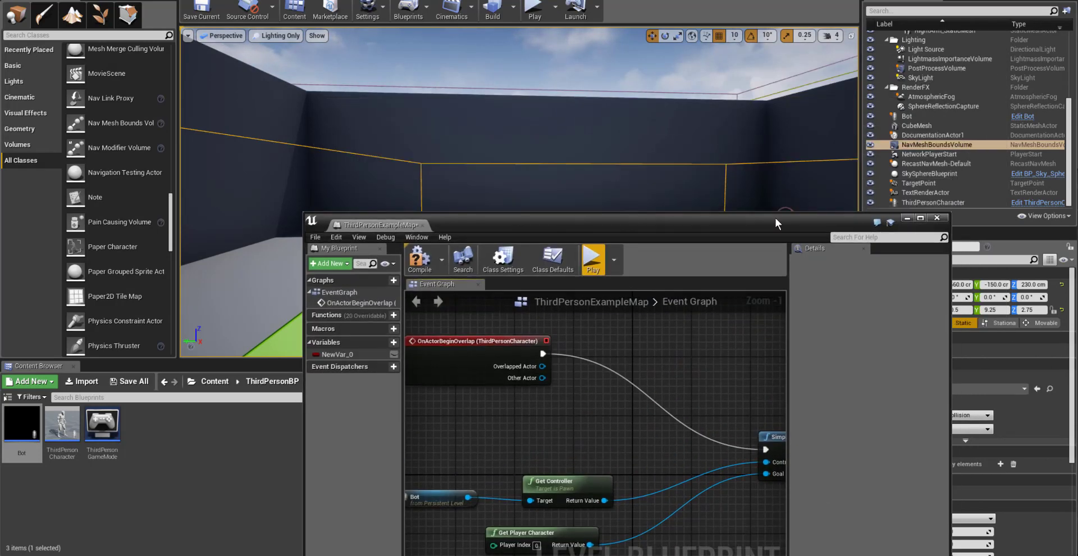
scroll(668, 431, "down", 5)
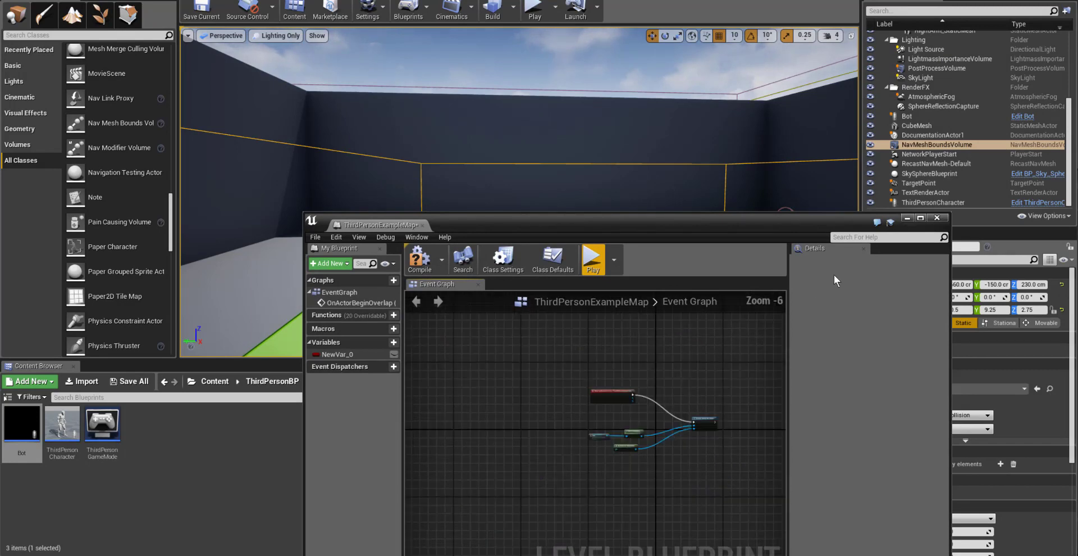
left_click(936, 218)
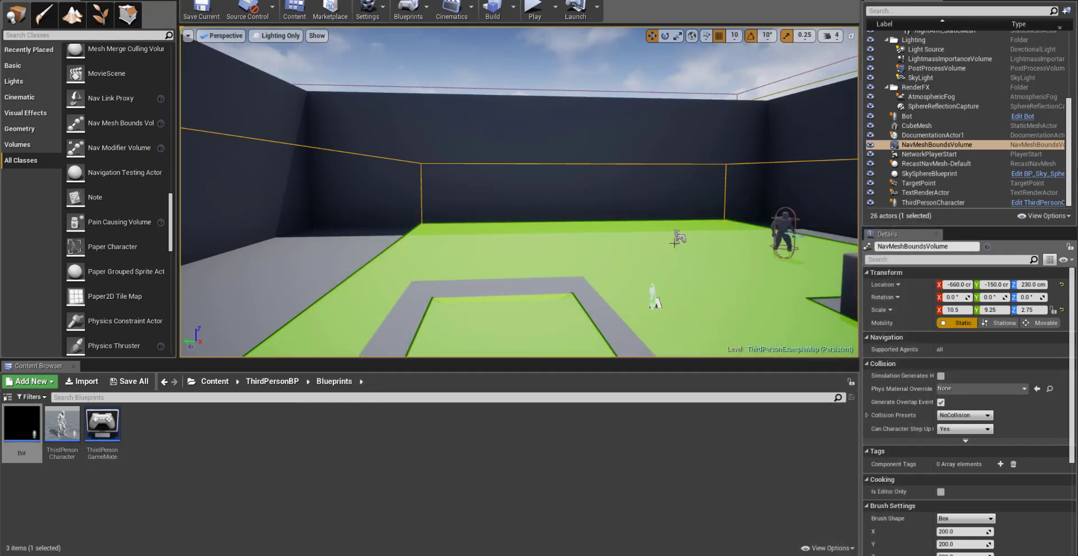